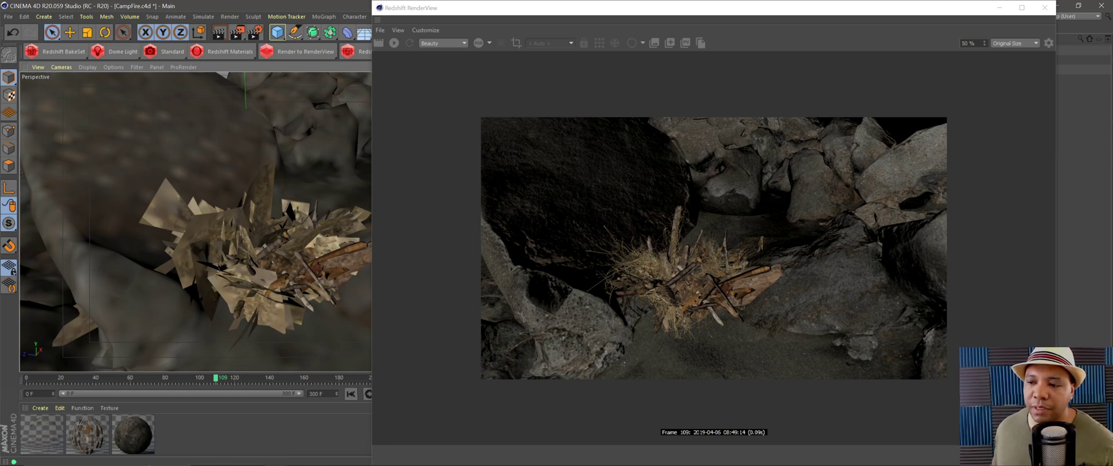
Step: Switch to Quixel Bridge to view the favorite assets, and to the browser to look through the YouTube channel's tutorial videos
left_click(349, 456)
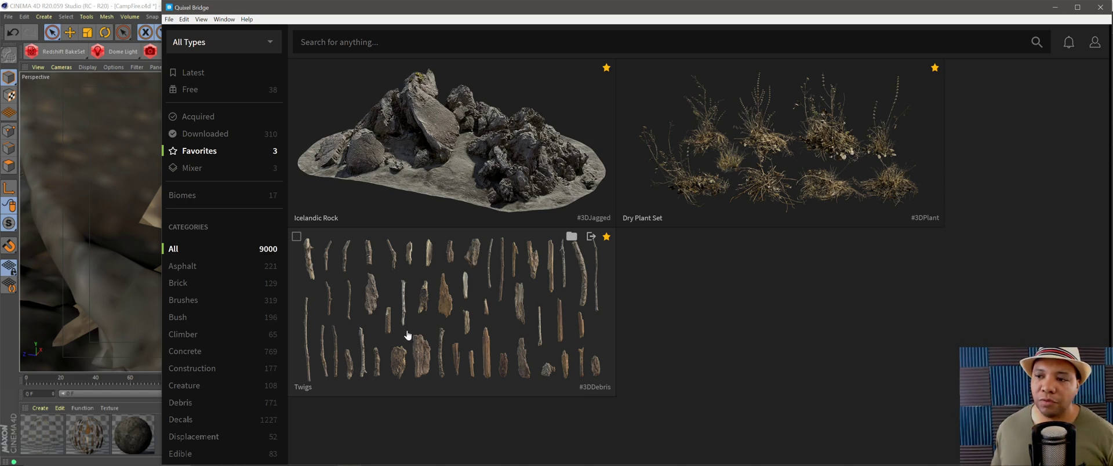
left_click(1055, 7)
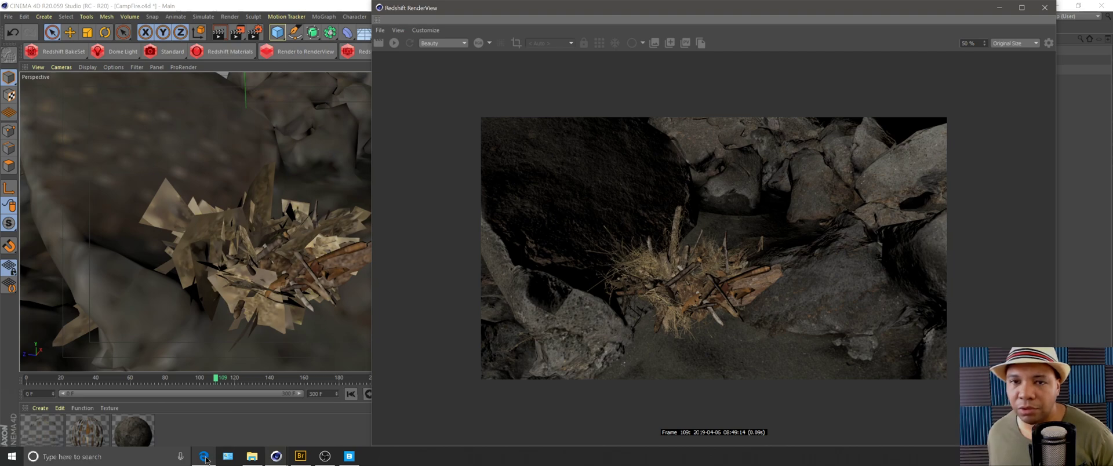
left_click(206, 460)
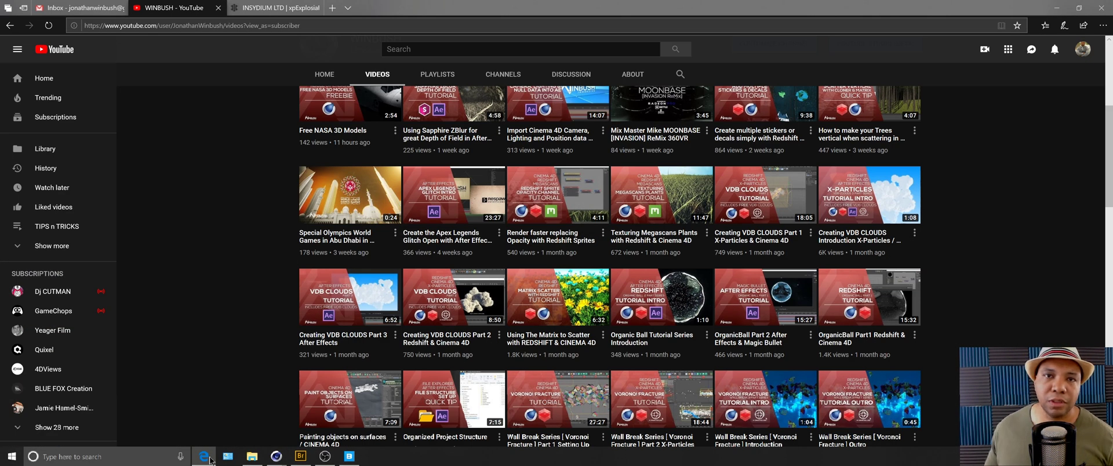
mouse_move(242, 461)
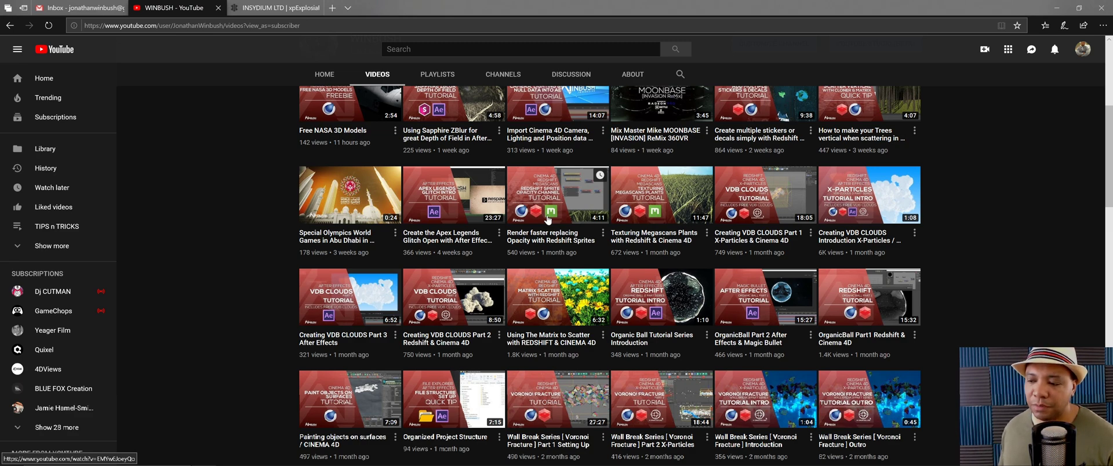
scroll(548, 219, "down", 6)
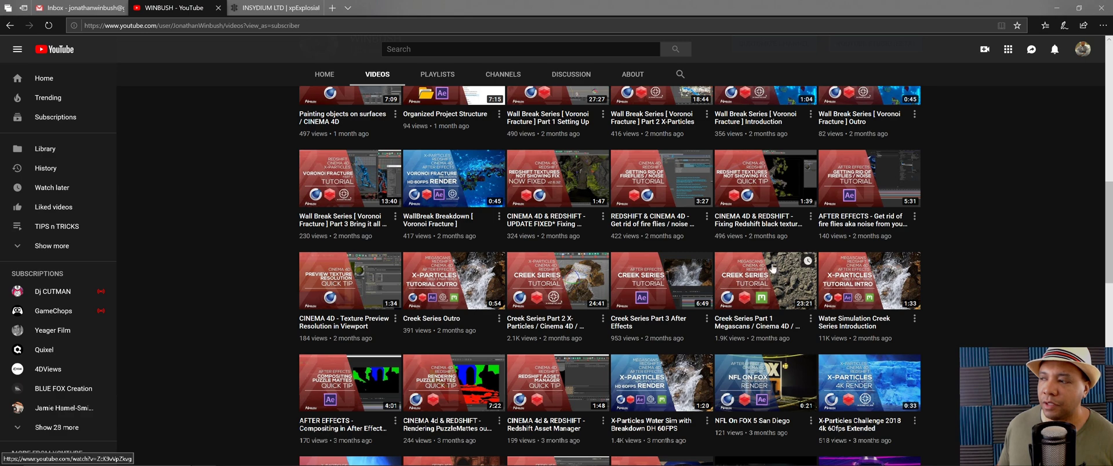
left_click(1053, 7)
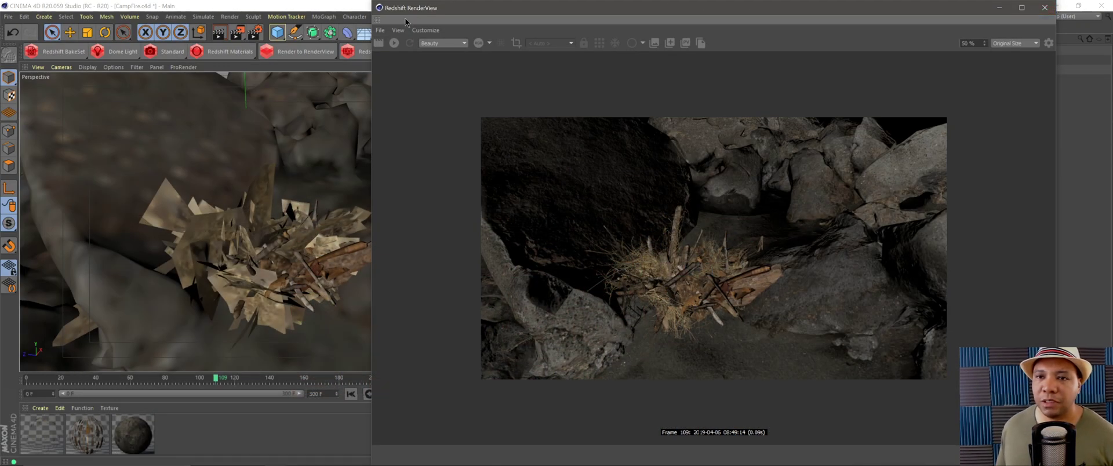
Step: Close the Redshift RenderView and examine the rock and brush campfire scene in the perspective view
left_click(1044, 7)
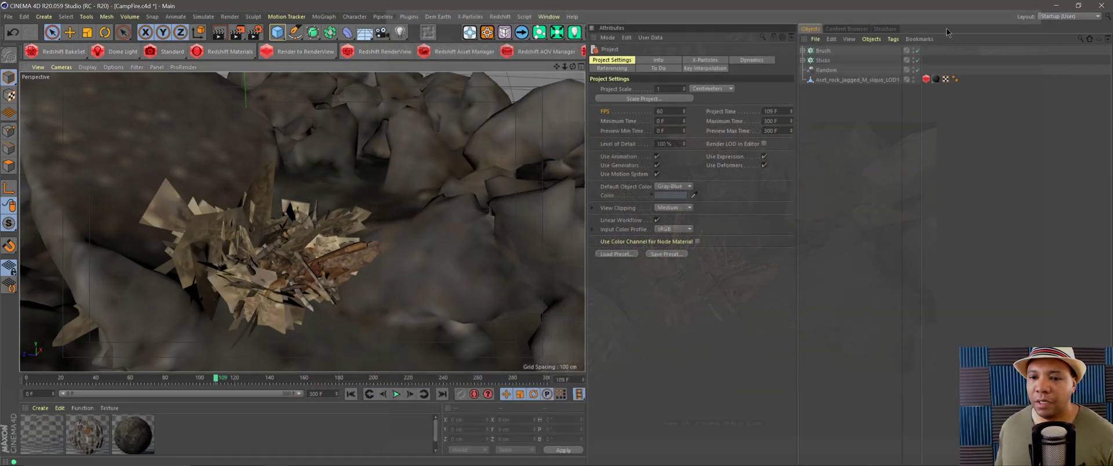
scroll(342, 261, "down", 5)
scroll(332, 257, "down", 2)
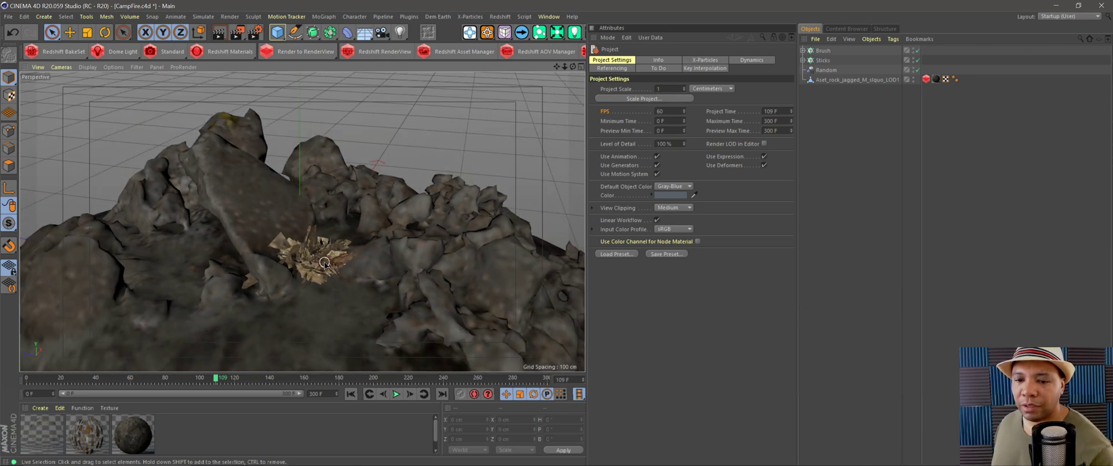
scroll(321, 276, "up", 4)
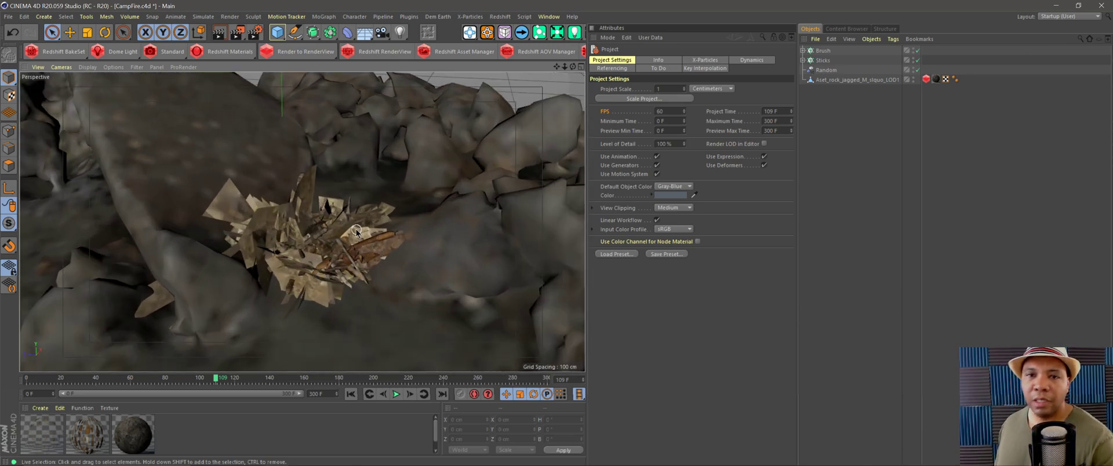
Step: Start a new project and add the EFX Camp Fire setup from the X-Particles Quick Tools
left_click(8, 16)
left_click(18, 32)
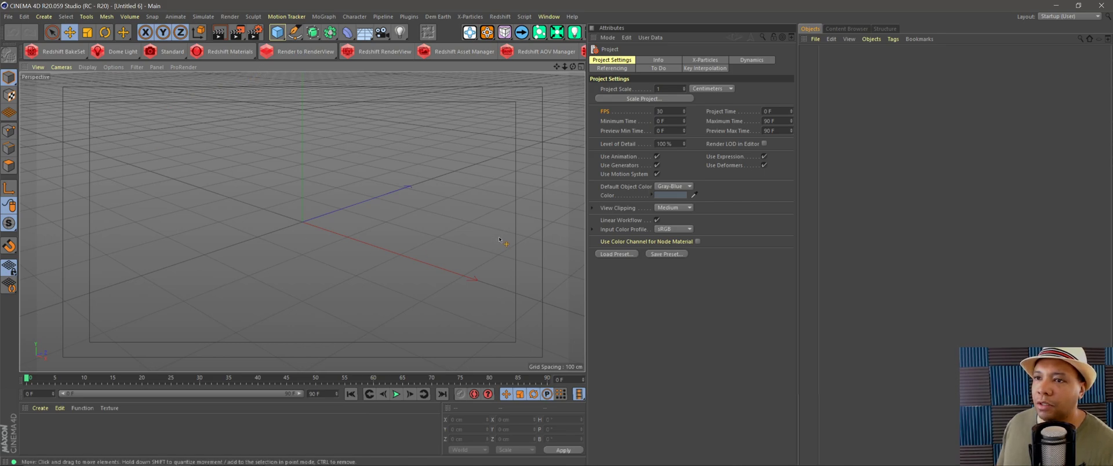
left_click(470, 17)
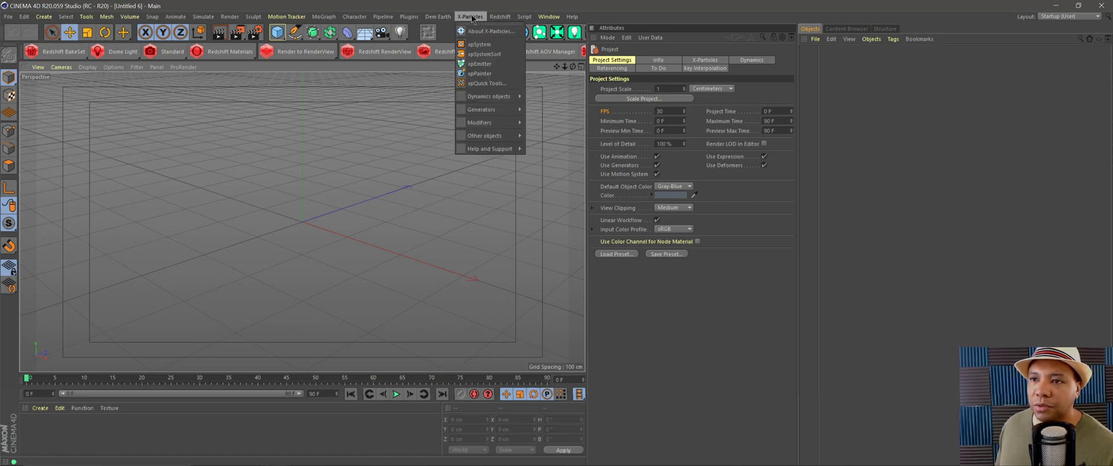
left_click(486, 83)
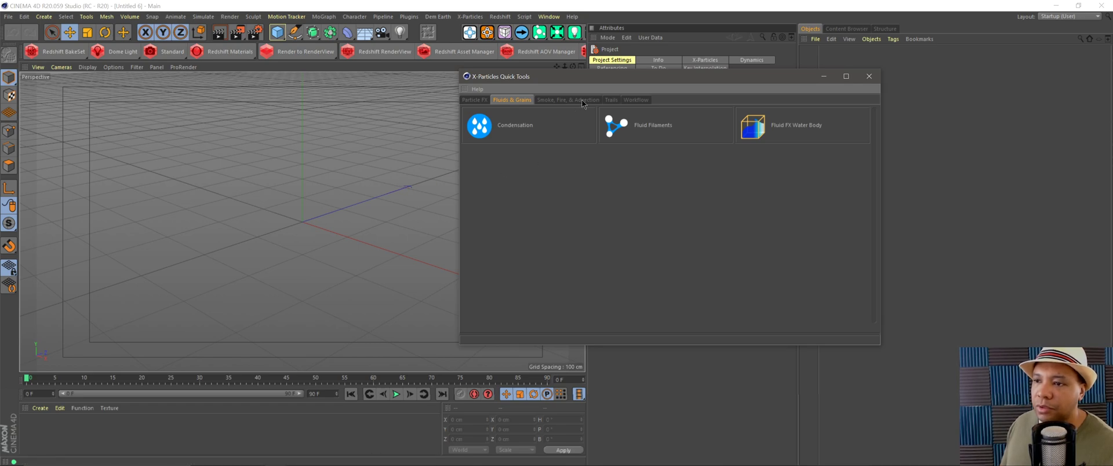
left_click(477, 100)
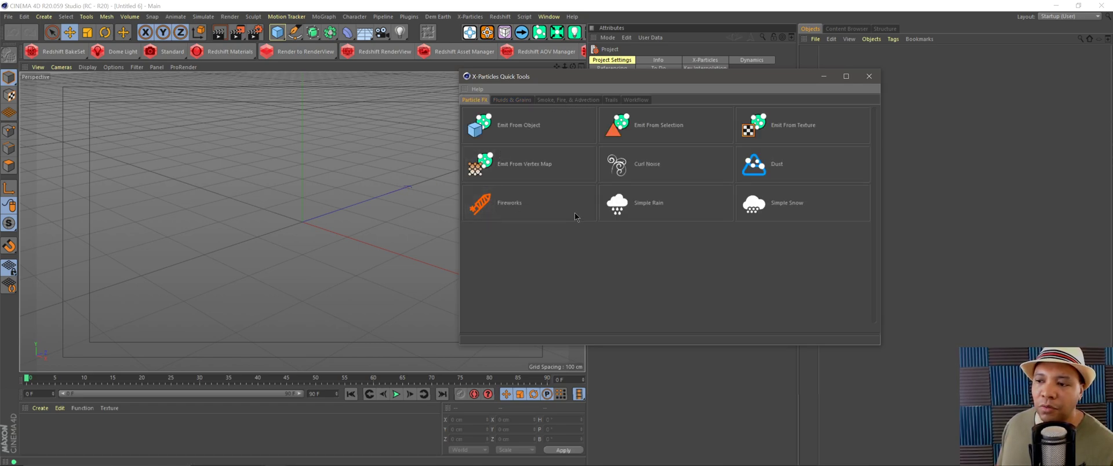
left_click(509, 100)
left_click_drag(786, 149, 453, 137)
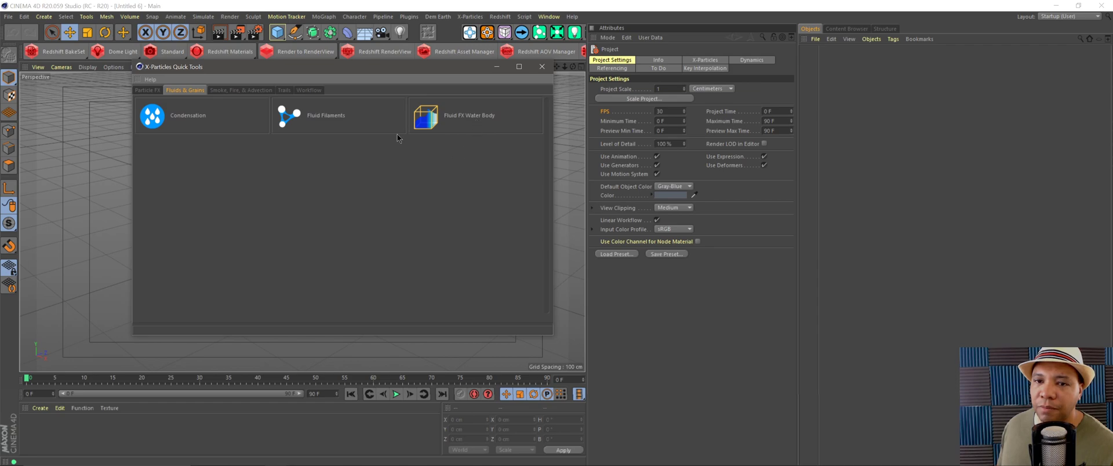
left_click(219, 90)
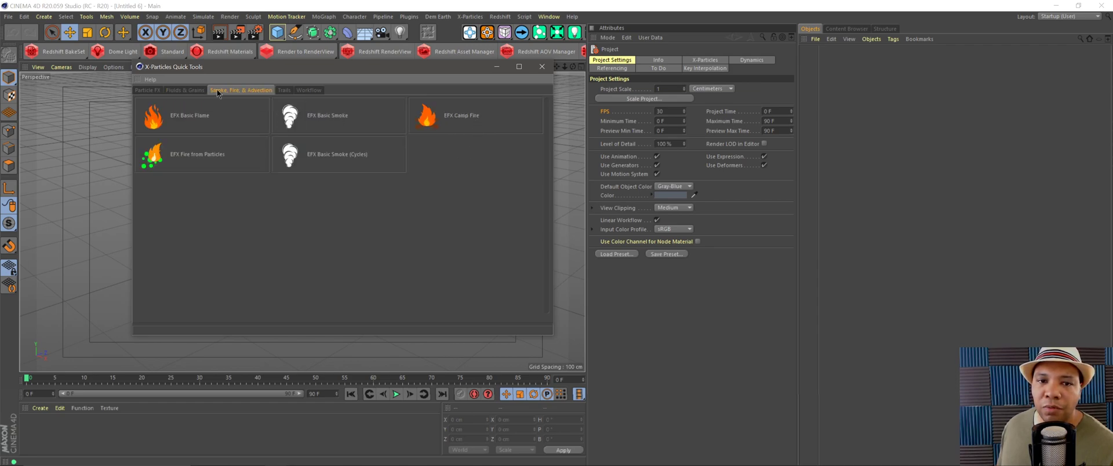
left_click(426, 117)
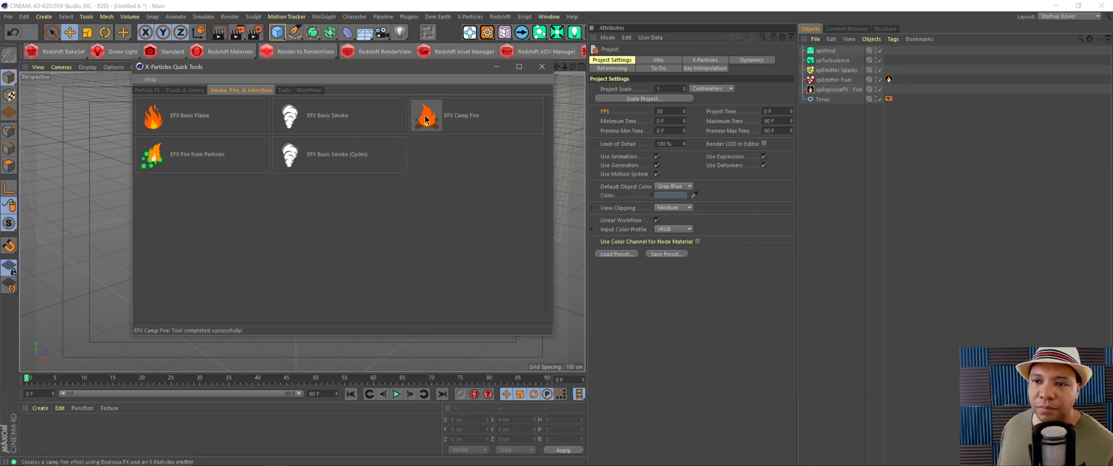
left_click(542, 67)
Step: Play the camp fire simulation to preview the flames and sparks, and stop playback
left_click_drag(438, 219, 409, 336, "alt")
left_click(396, 395)
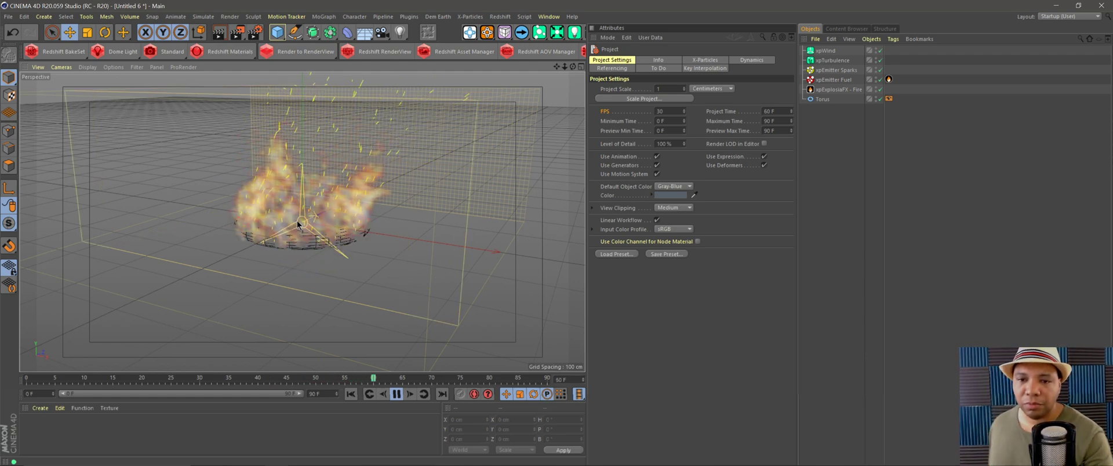
left_click(398, 395)
left_click_drag(359, 234, 330, 237, "alt")
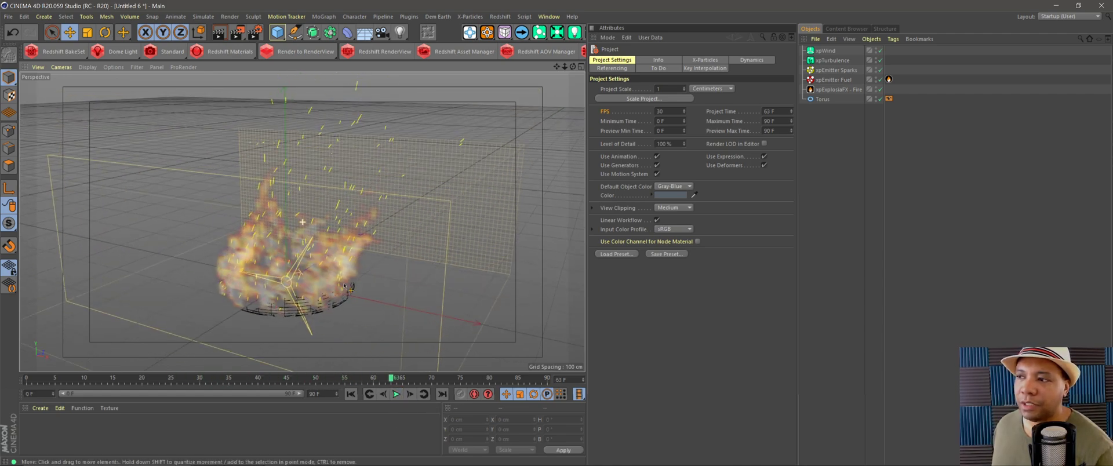
Step: Examine the xpExplosiaFX Source tag on xpEmitter Fuel and its video manual page in the browser
left_click(840, 80)
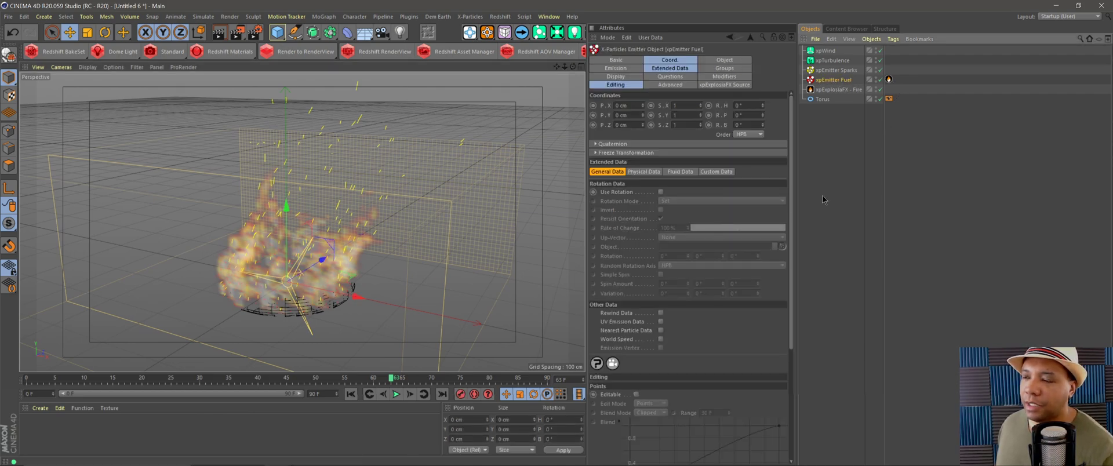
left_click(889, 80)
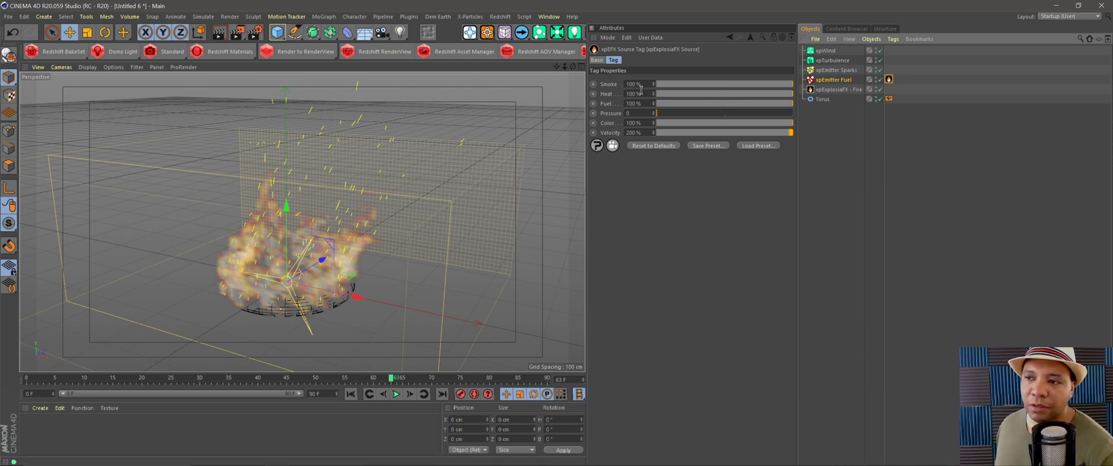
left_click(612, 145)
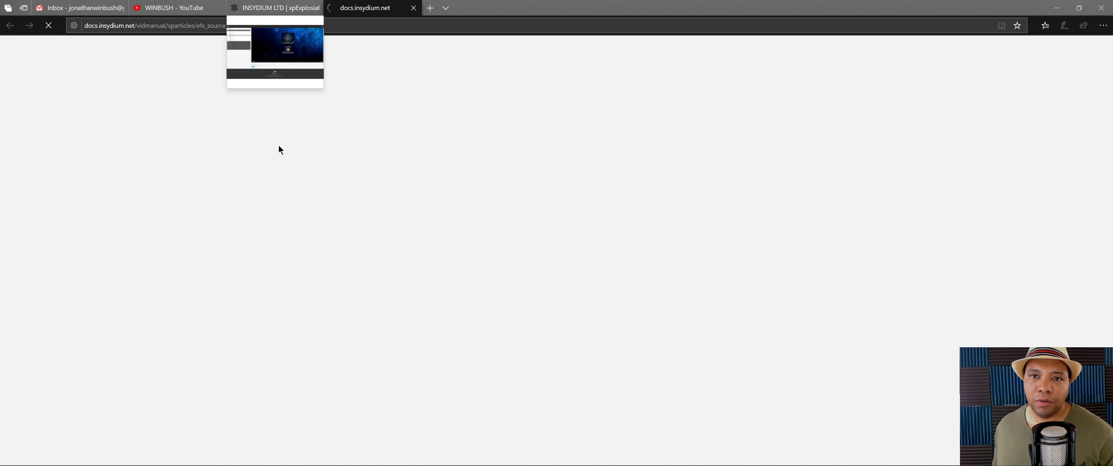
scroll(366, 278, "down", 5)
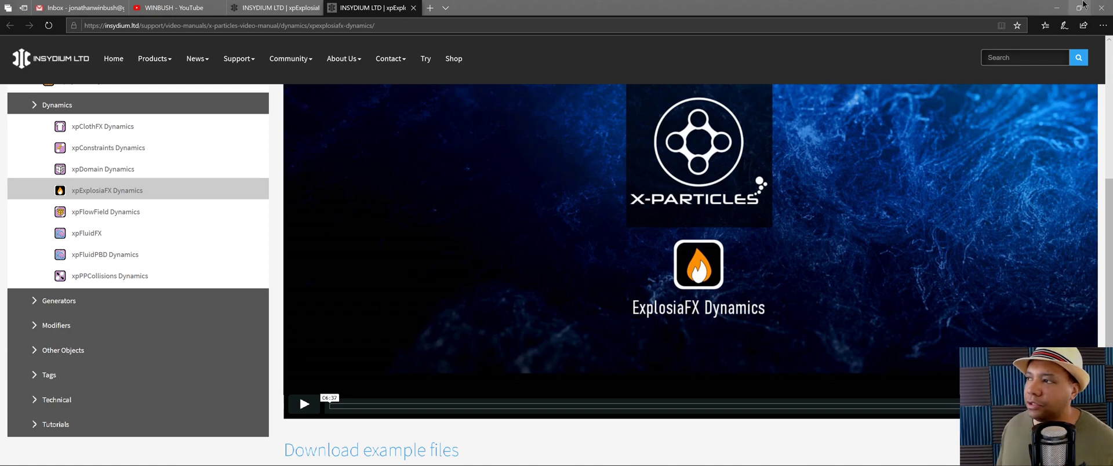
left_click(1063, 7)
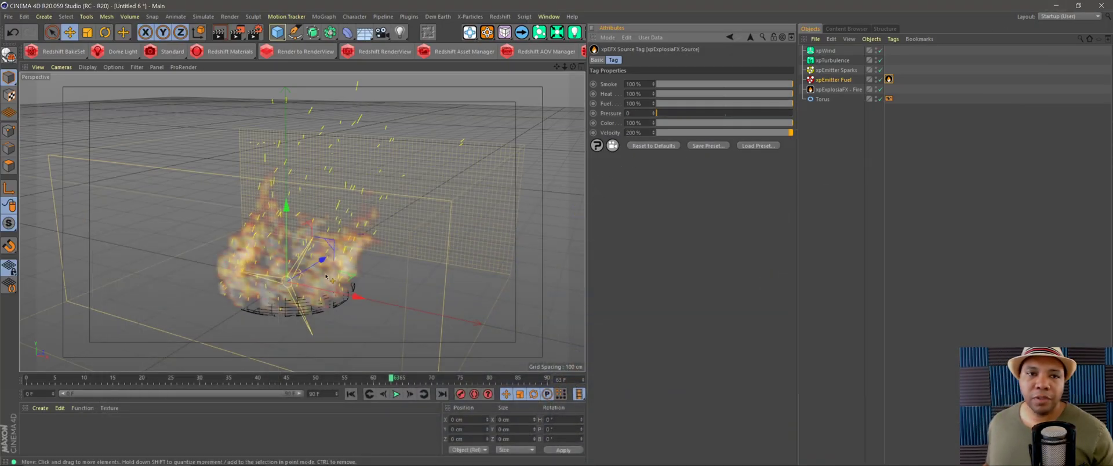
Step: Set the timeline's end frame to 300 and extend the preview range to the full length
left_click_drag(365, 370, 357, 357, "alt")
left_click(314, 394)
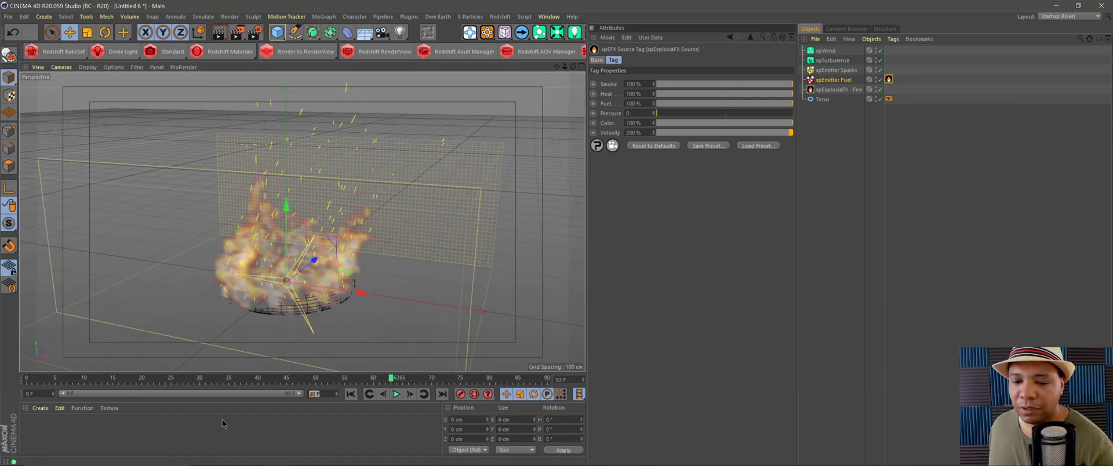
type("300")
key("Return")
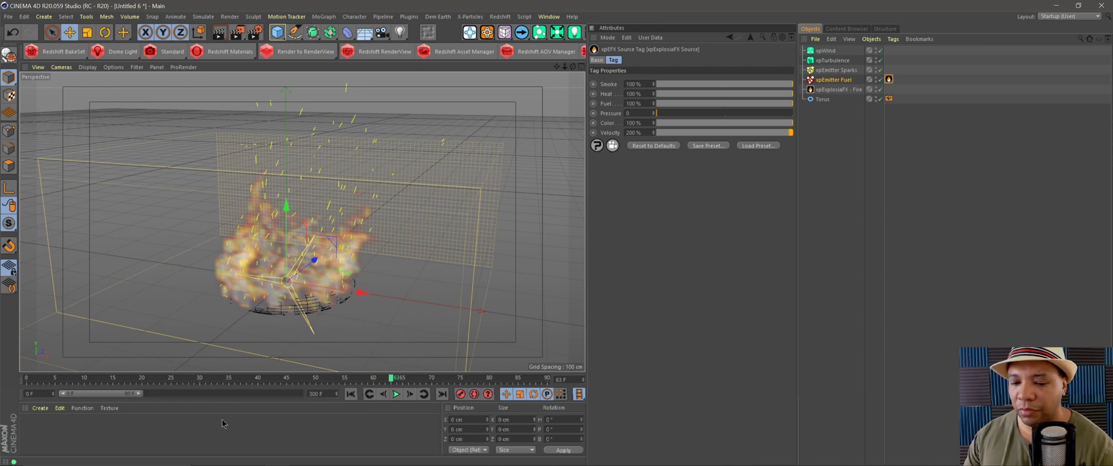
left_click_drag(140, 394, 391, 383)
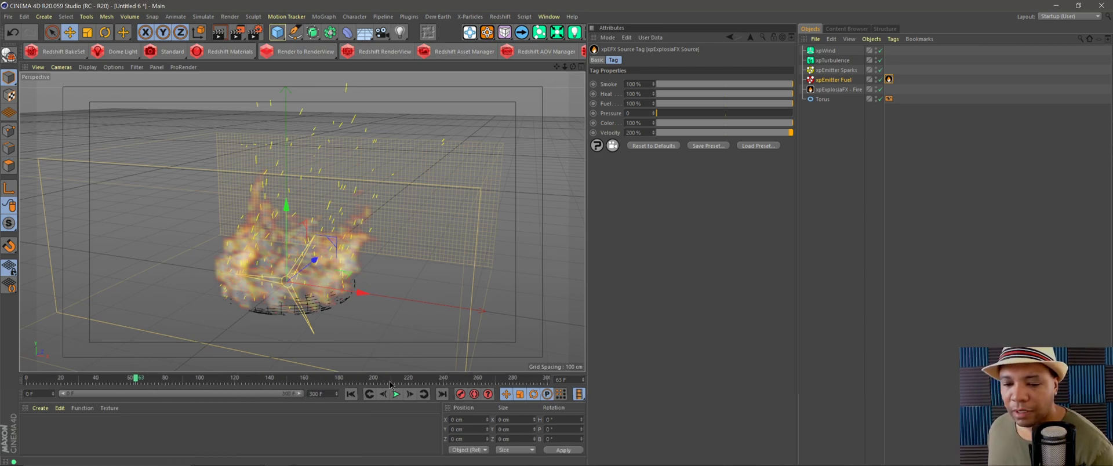
Step: Set the output frame rate to 60 in the render settings
left_click(255, 32)
left_click(279, 51)
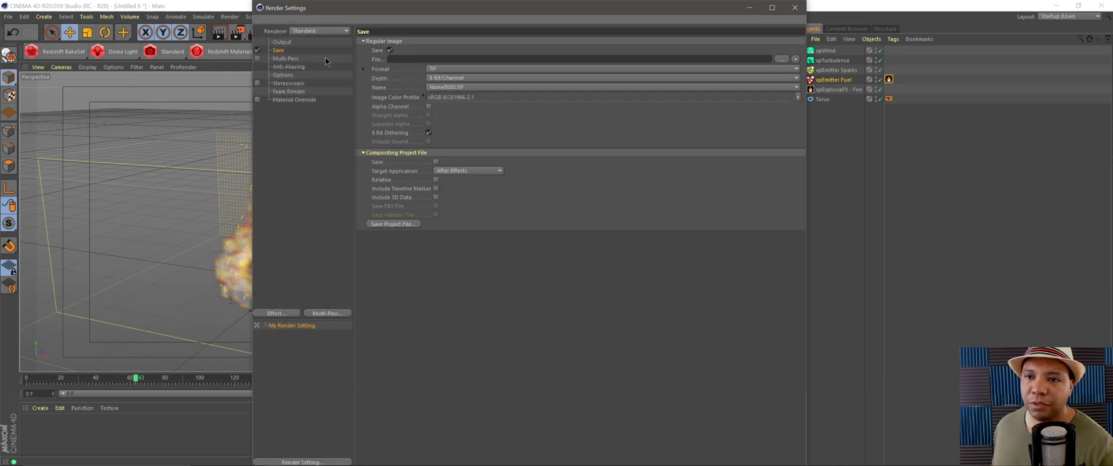
left_click(282, 42)
left_click_drag(322, 8, 342, 20)
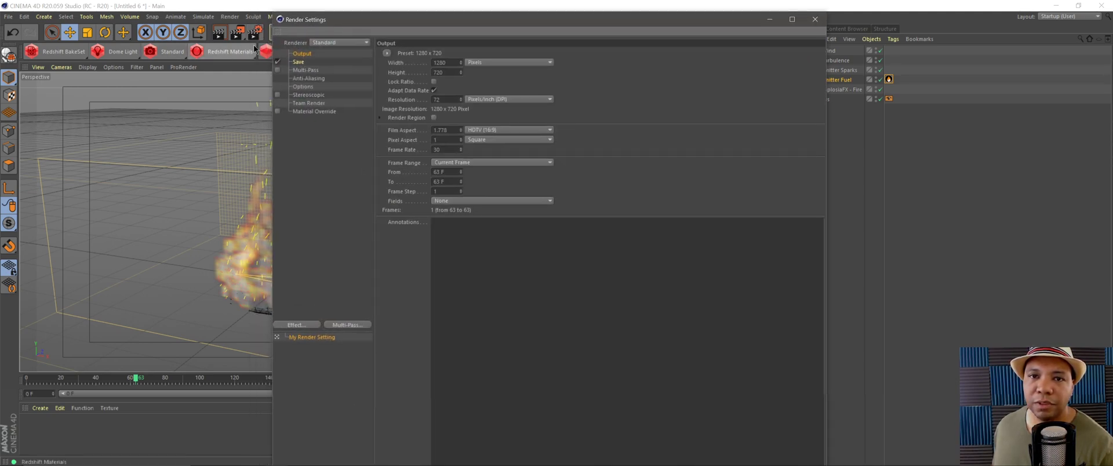
left_click(299, 63)
left_click(302, 53)
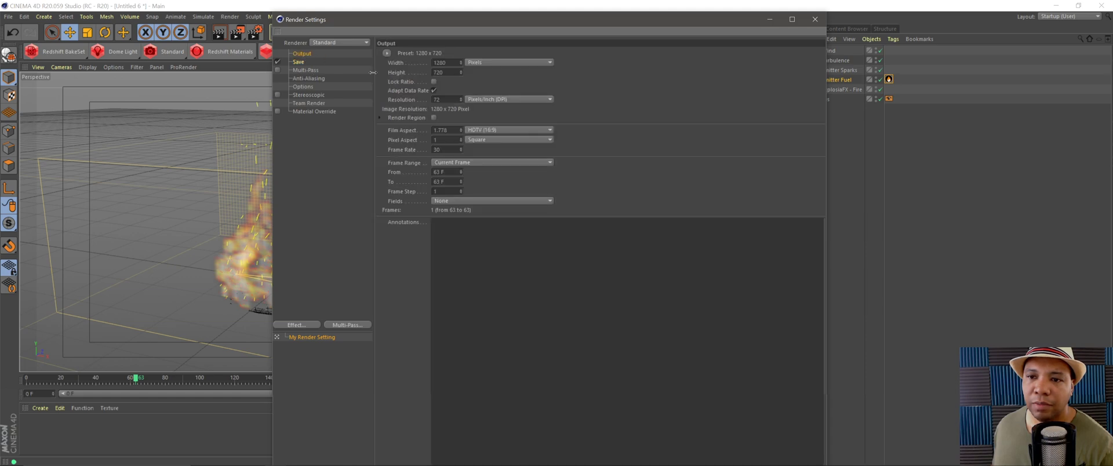
type("60")
key("Return")
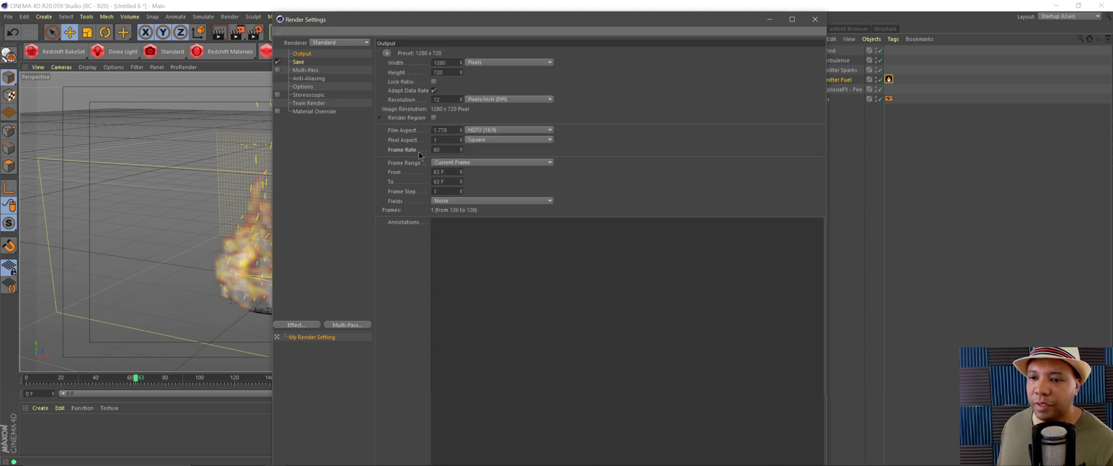
left_click(816, 19)
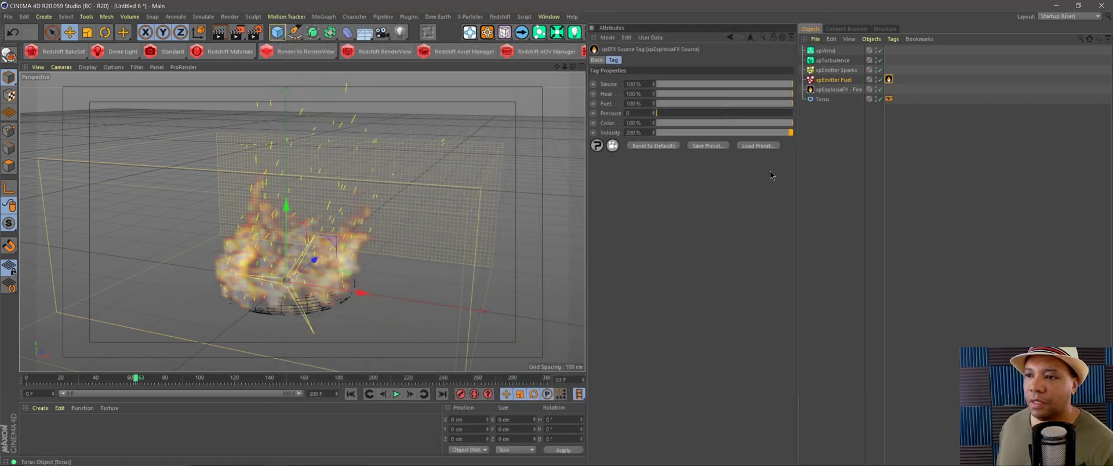
Step: Set the project's FPS to 60 in the project settings
left_click(26, 17)
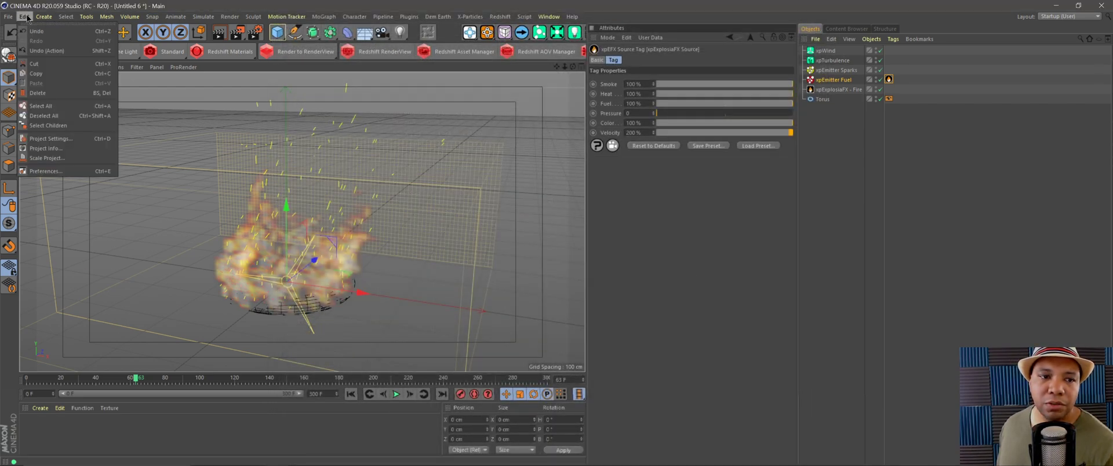
left_click(52, 139)
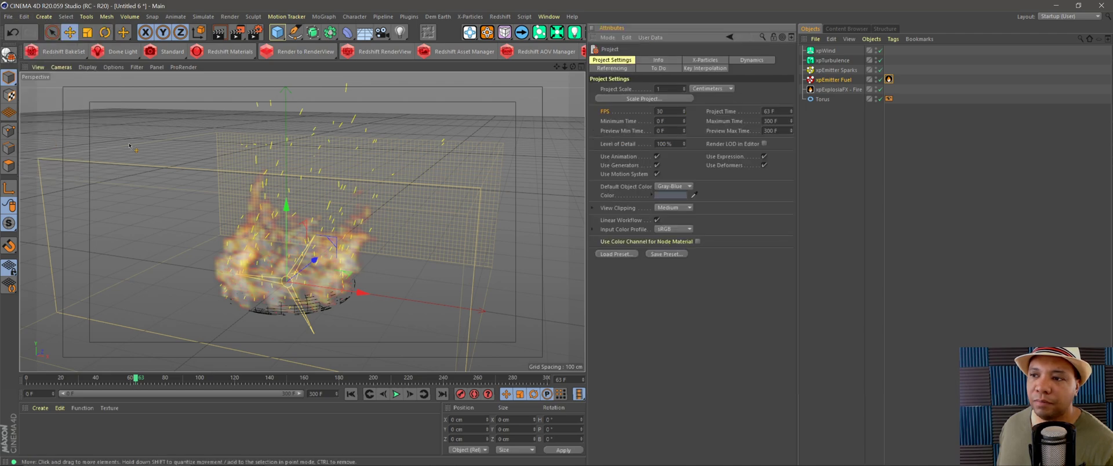
double_click(664, 110)
key("Return")
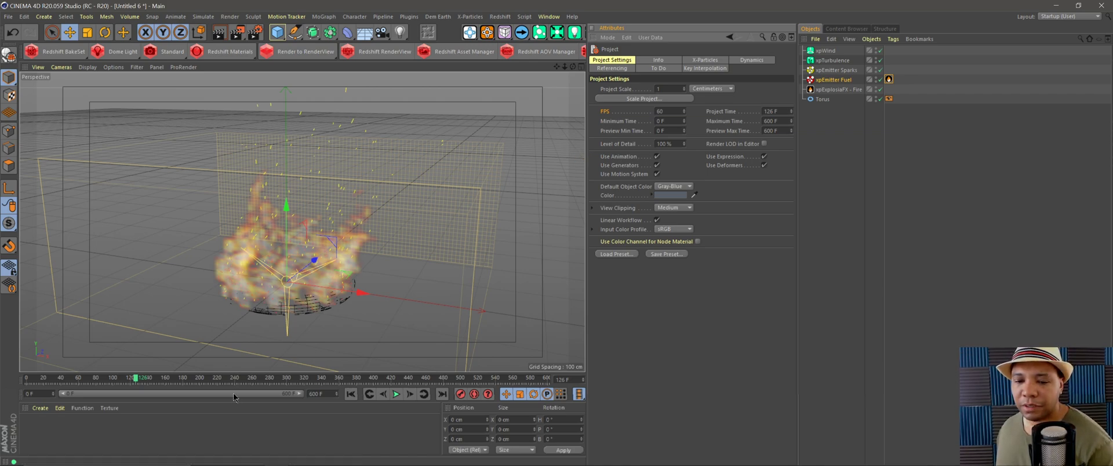
Step: Set the timeline's end frame to 300
double_click(316, 394)
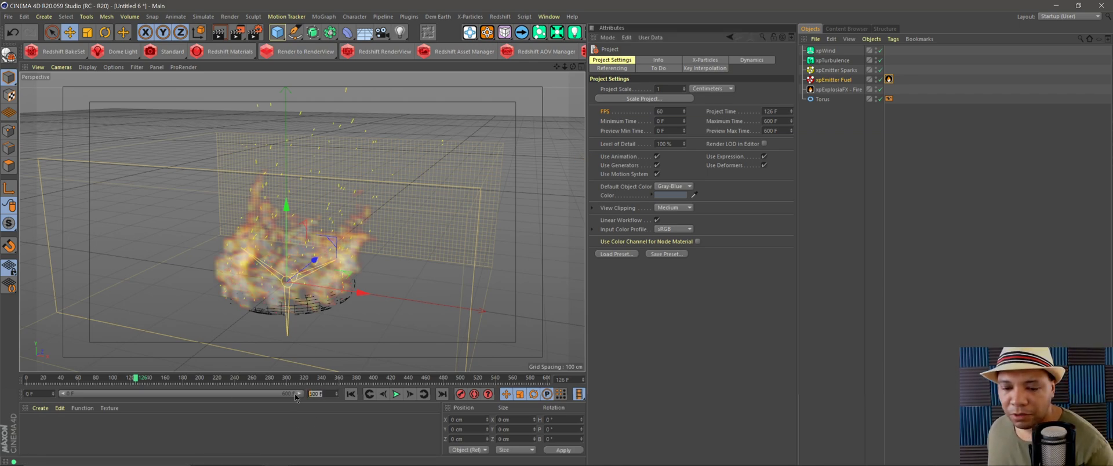
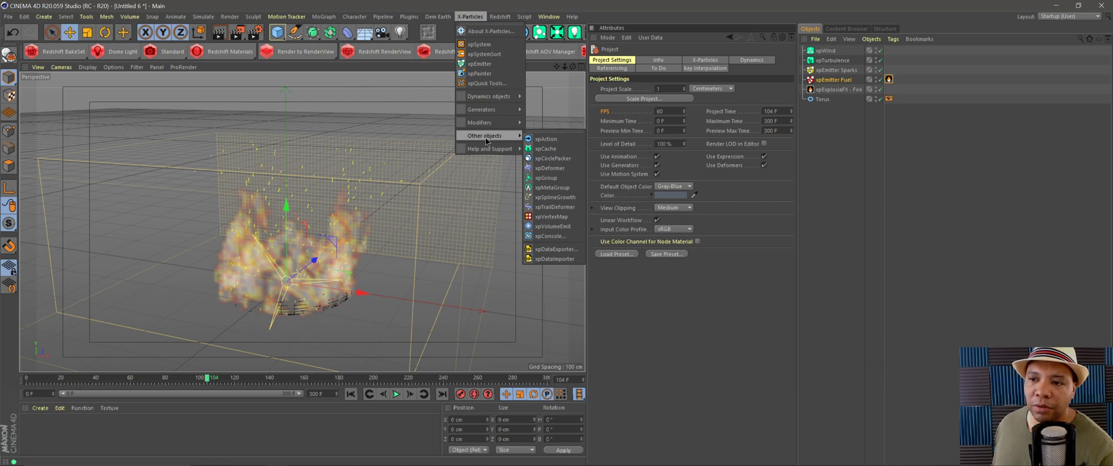
Step: Add an xpCache object to the scene and set its EFX format to OpenVDB
left_click(548, 149)
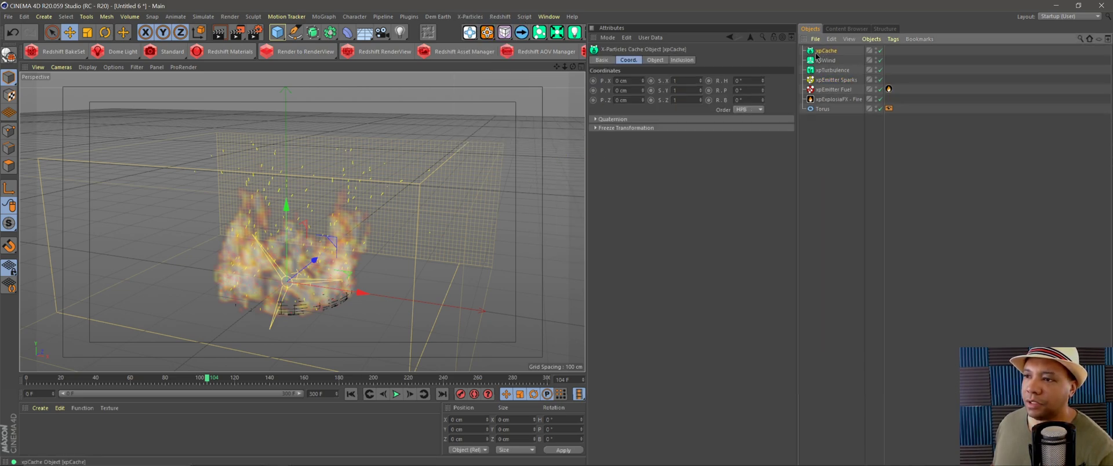
left_click(657, 60)
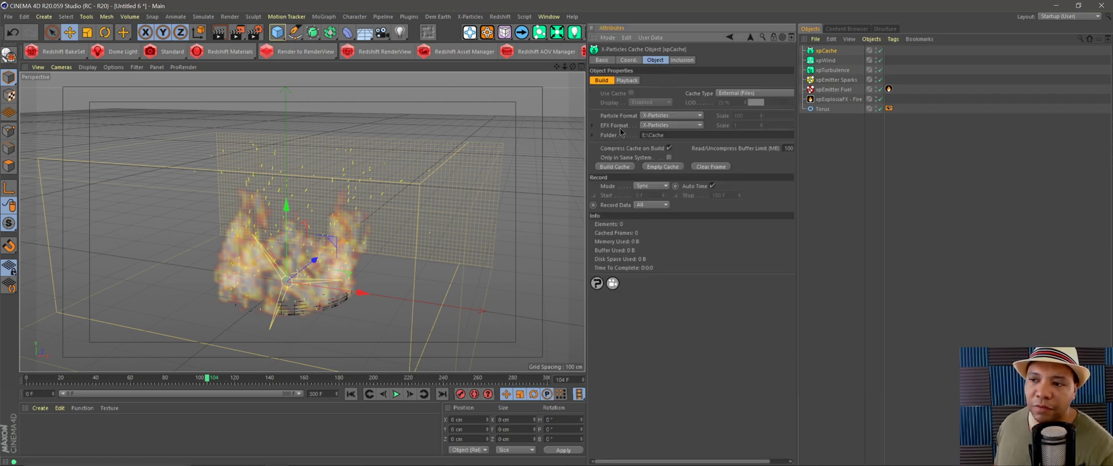
left_click(663, 126)
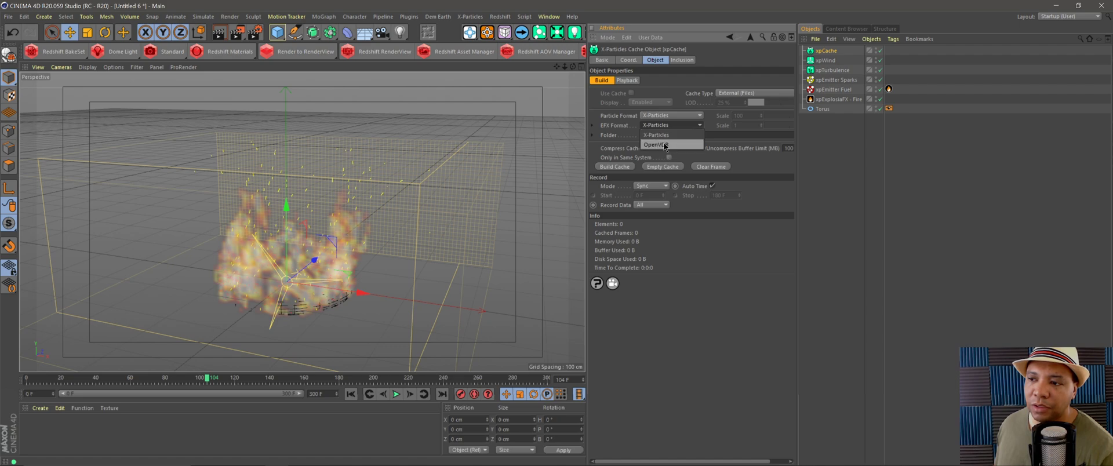
left_click(664, 146)
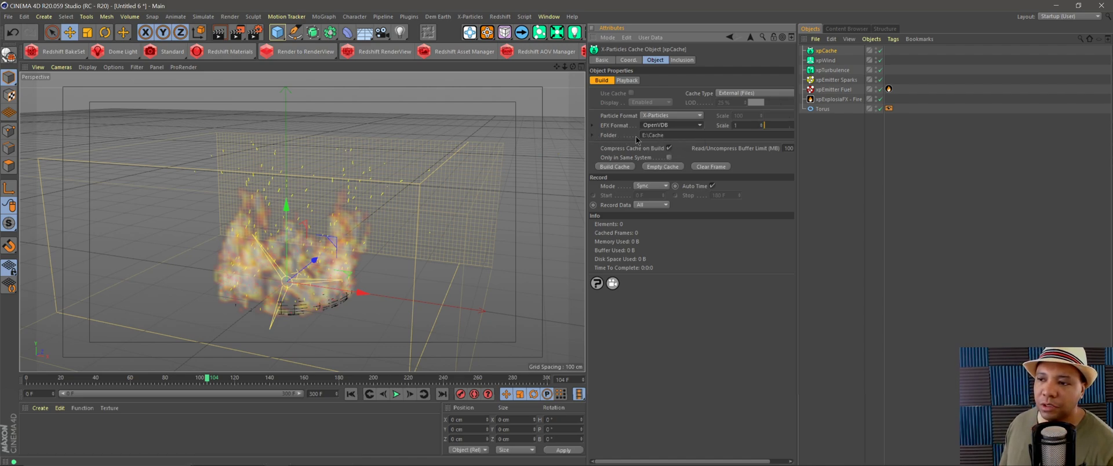
Step: Create a folder named Campfire inside E:\Cache and assign it as the xpCache object's cache folder
left_click_drag(586, 149, 515, 150)
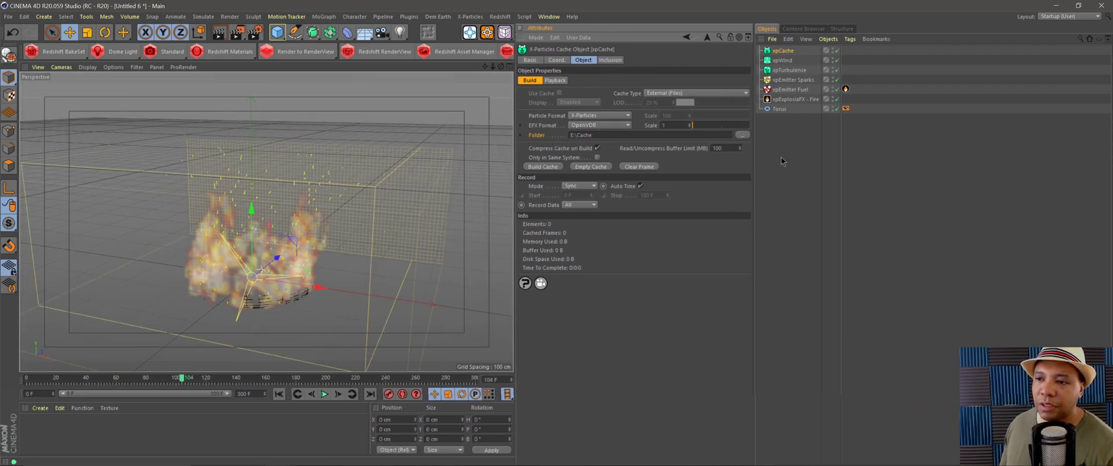
left_click(742, 135)
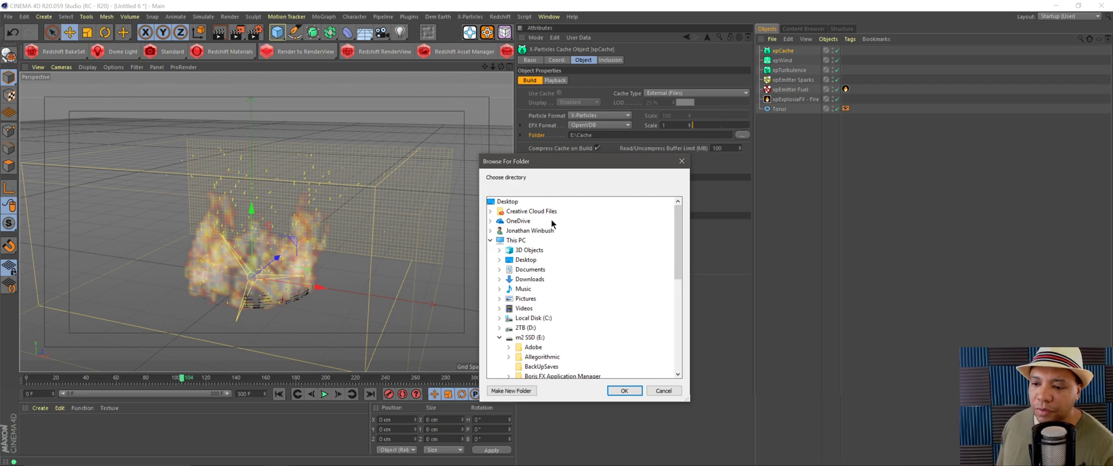
scroll(563, 278, "down", 2)
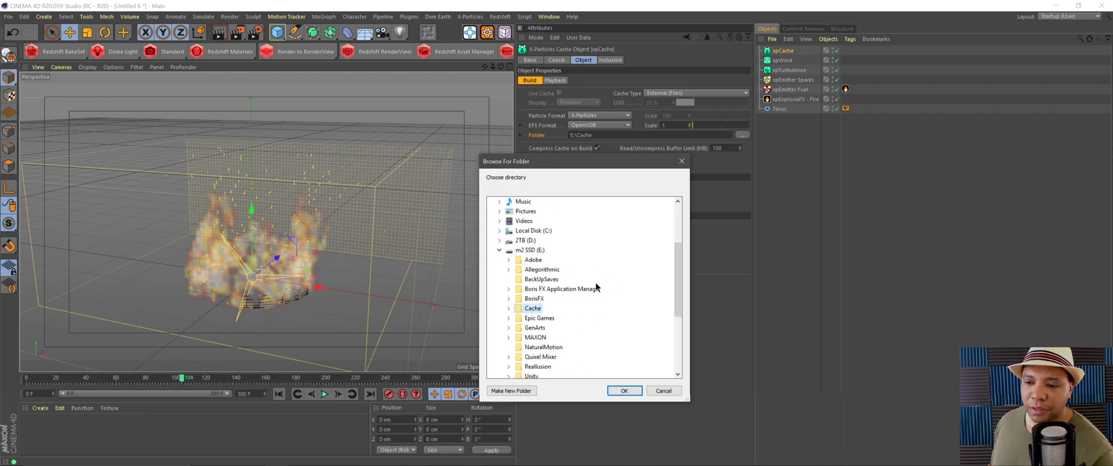
left_click(512, 392)
type("Campfire")
key("Return")
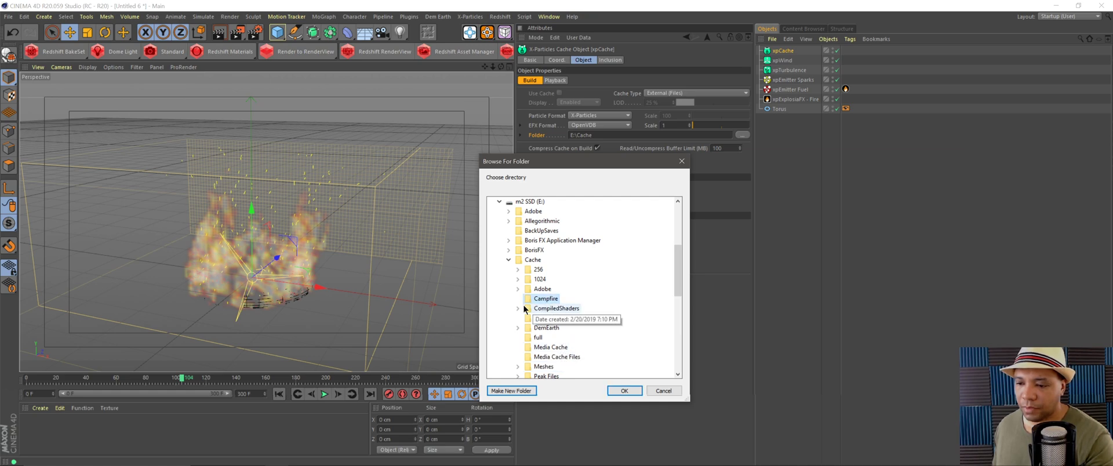
left_click(625, 391)
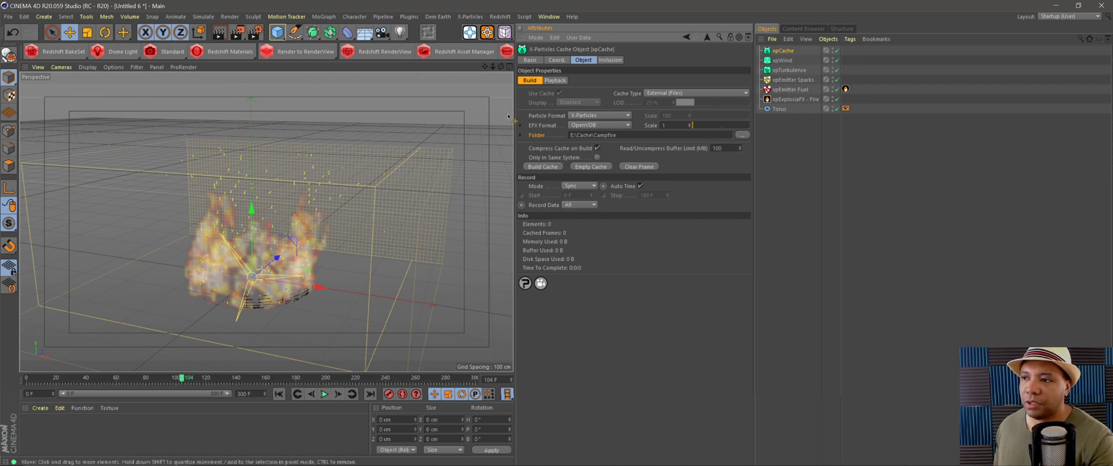
Step: Build the cache for the whole fire simulation from the xpCache object
left_click(793, 100)
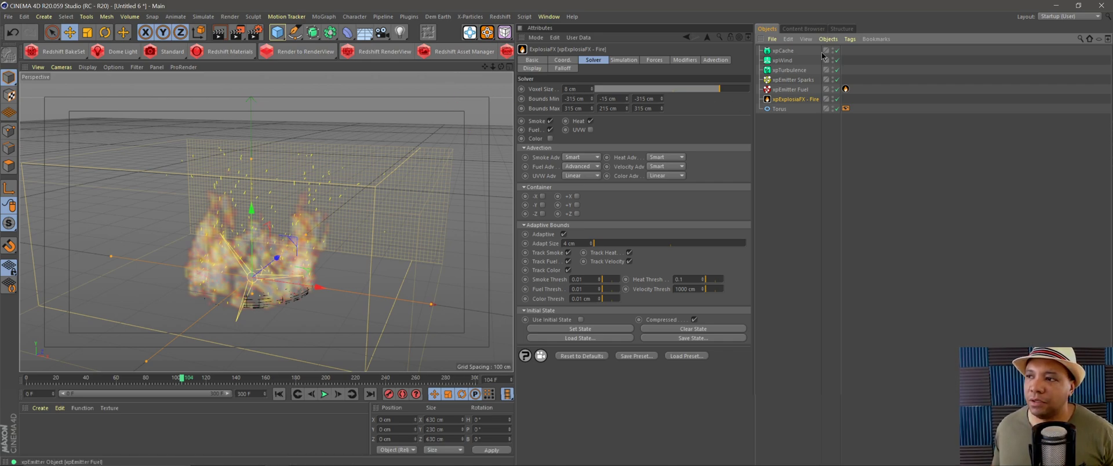
left_click(792, 51)
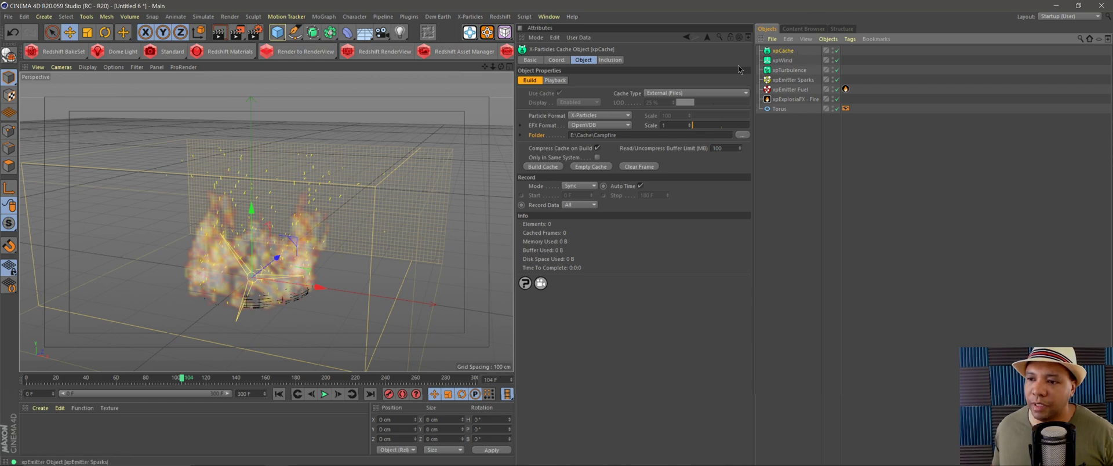
left_click(547, 168)
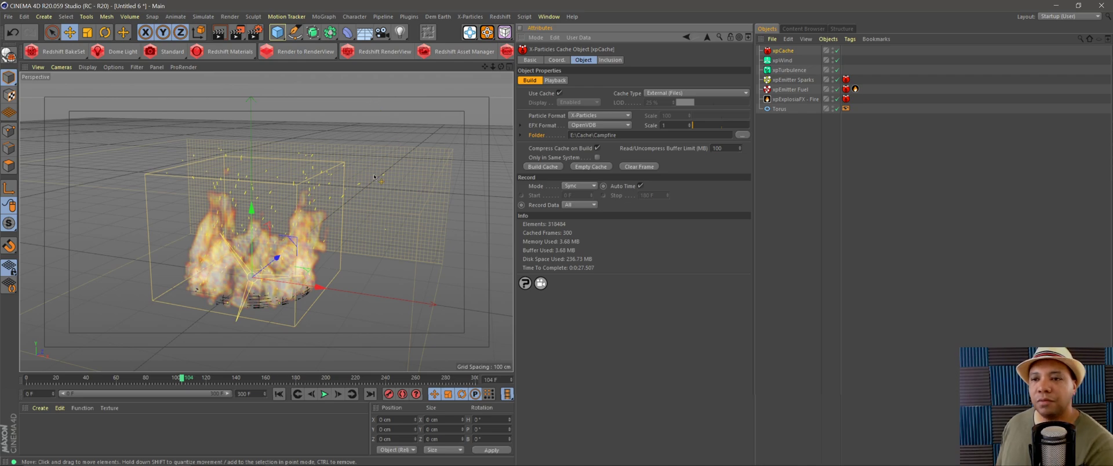
Step: Switch to the open CampFire.c4d project and add a Redshift Volume object to it
left_click(549, 16)
left_click(583, 275)
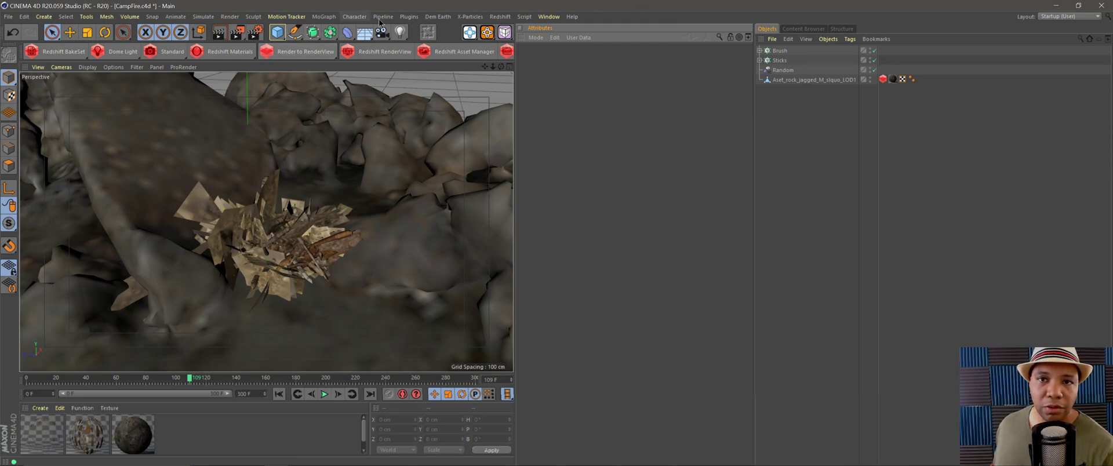
left_click(504, 17)
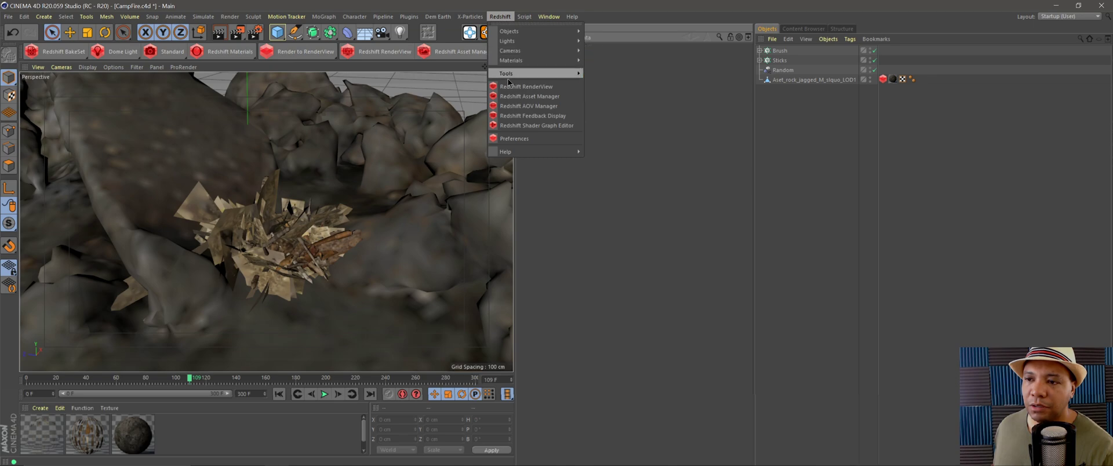
mouse_move(531, 33)
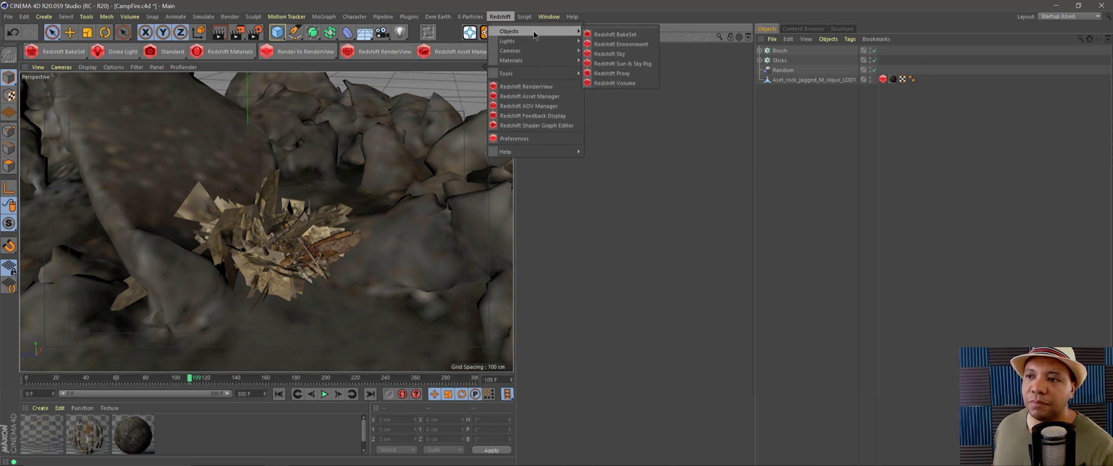
left_click(613, 84)
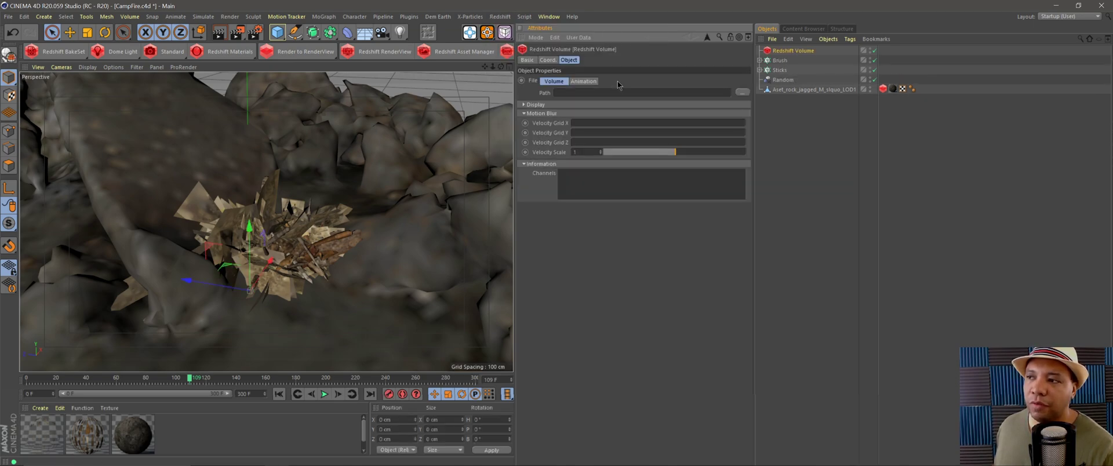
Step: Browse to the E:\Cache\Campfire folder for the Redshift Volume's file path
left_click(552, 82)
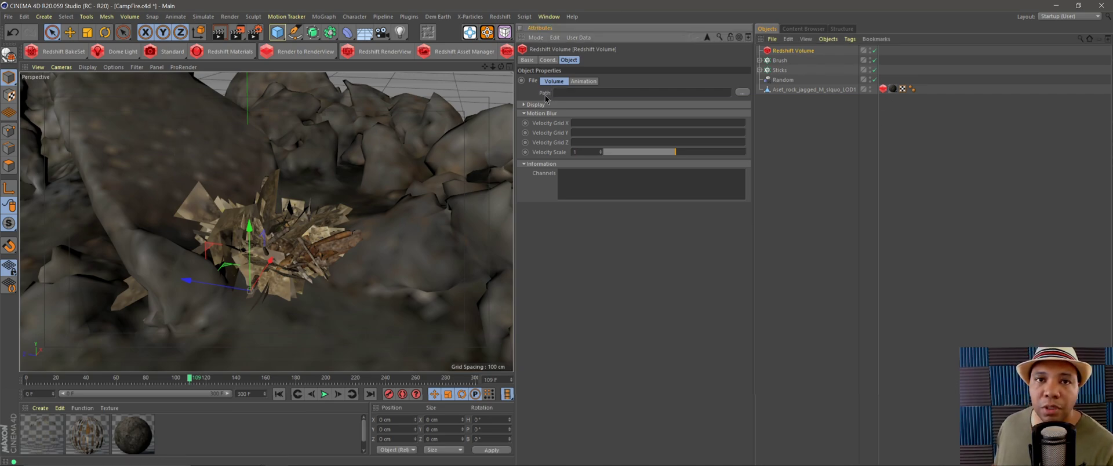
left_click(742, 93)
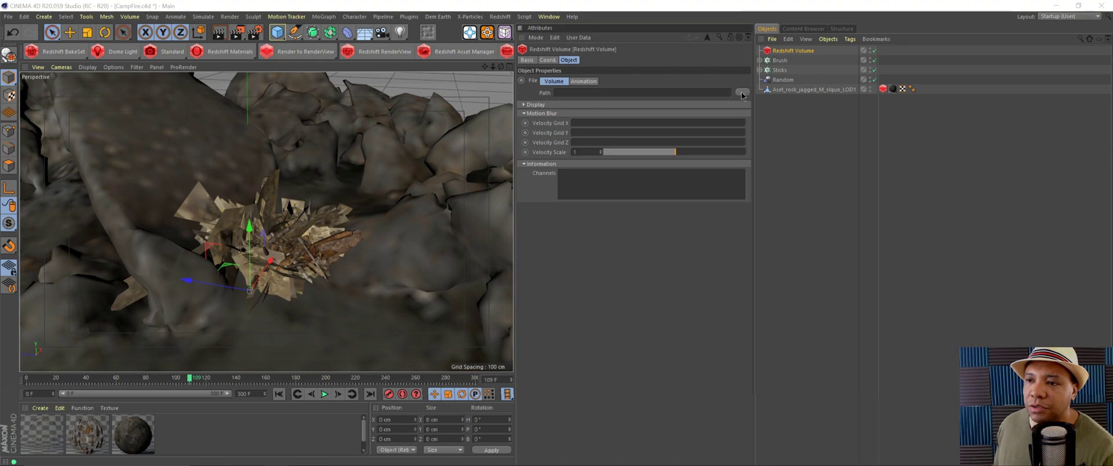
left_click(154, 23)
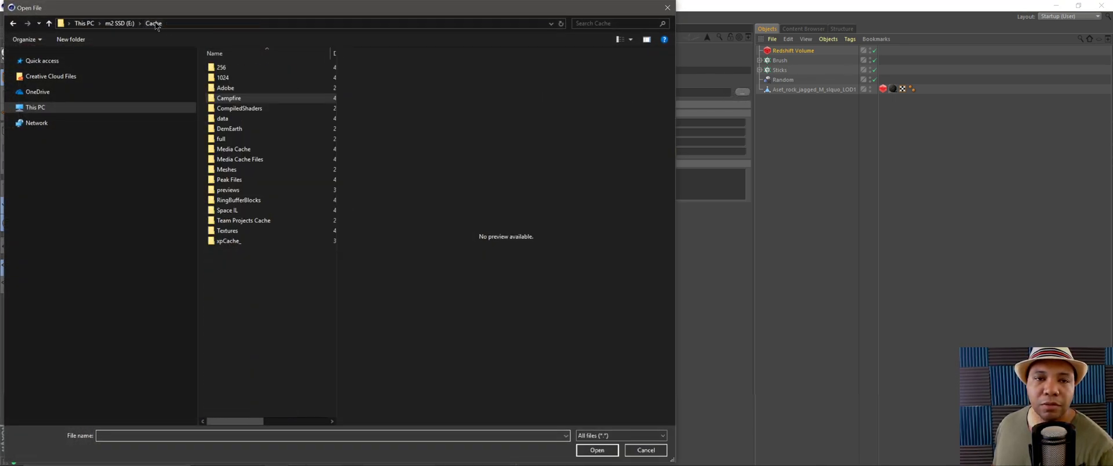
double_click(238, 98)
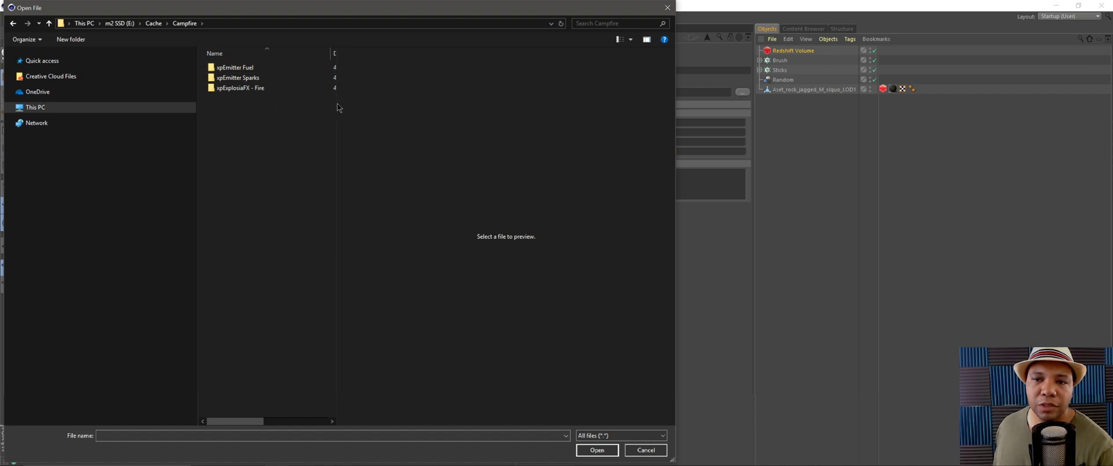
Step: Examine the cached file types in the xpExplosiaFX - Fire, xpEmitter Fuel and xpEmitter Sparks folders
left_click_drag(336, 105, 392, 105)
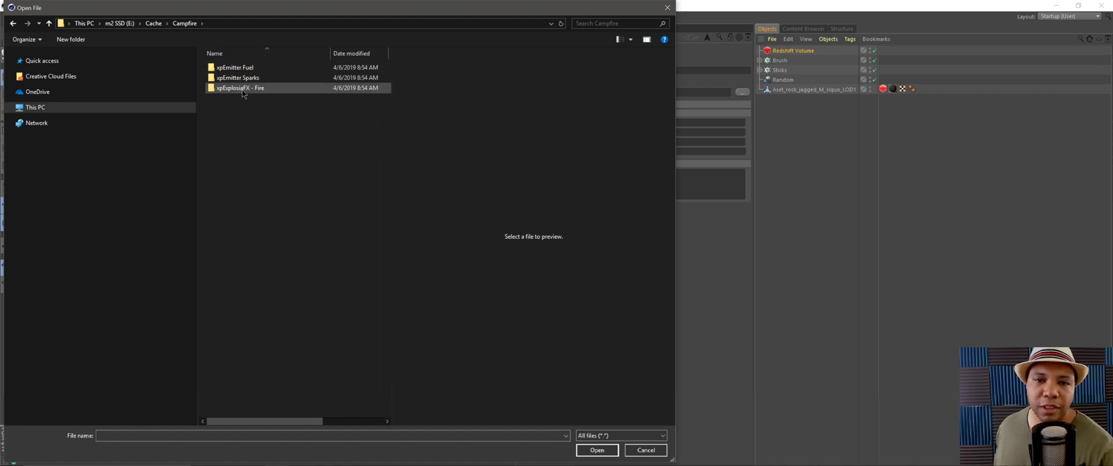
left_click(244, 90)
double_click(267, 91)
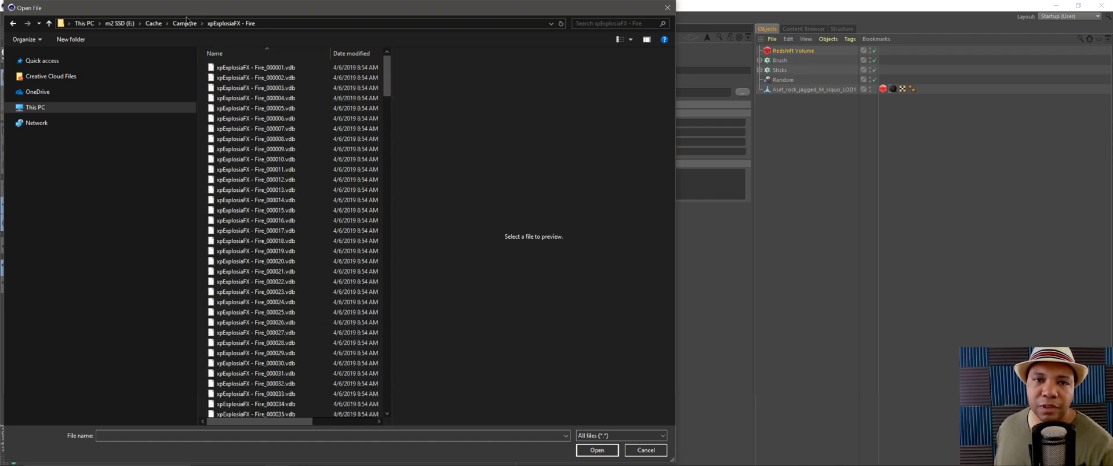
left_click(184, 23)
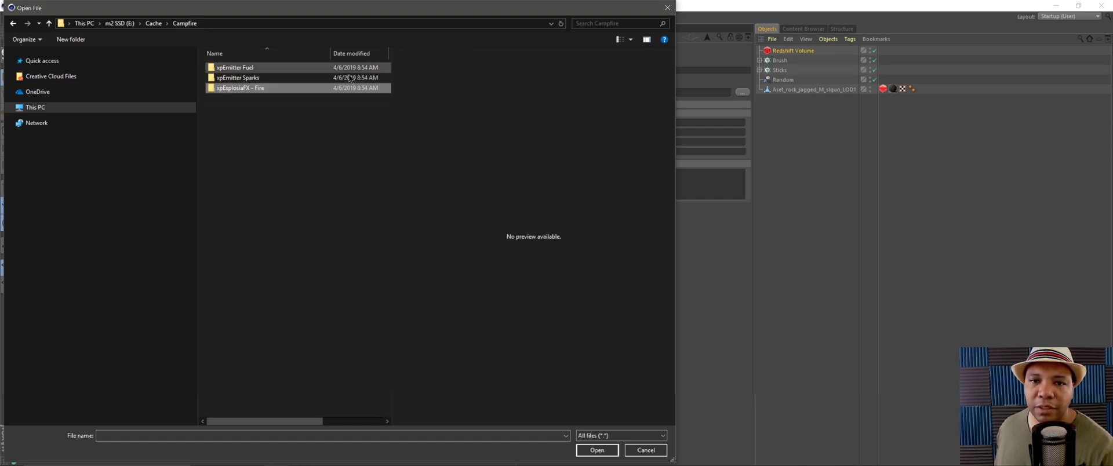
double_click(241, 67)
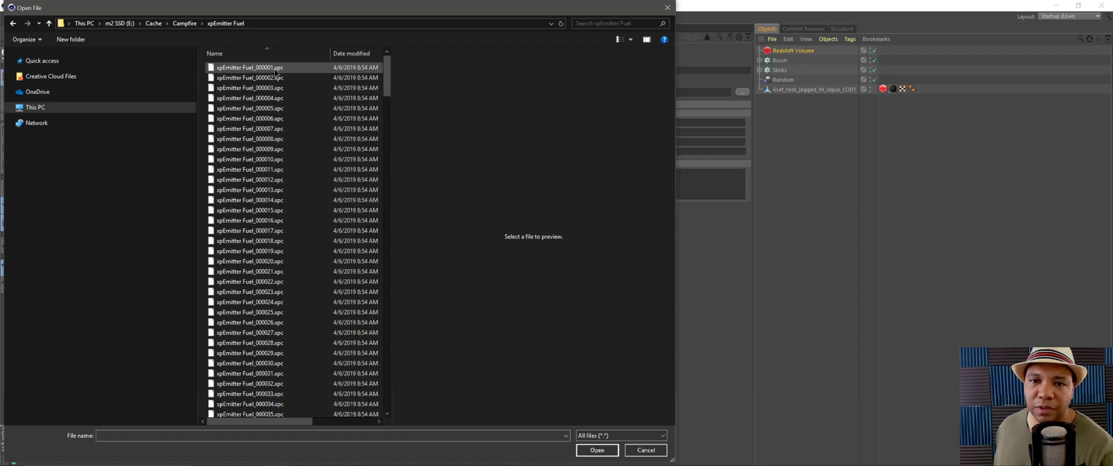
left_click(186, 24)
double_click(261, 77)
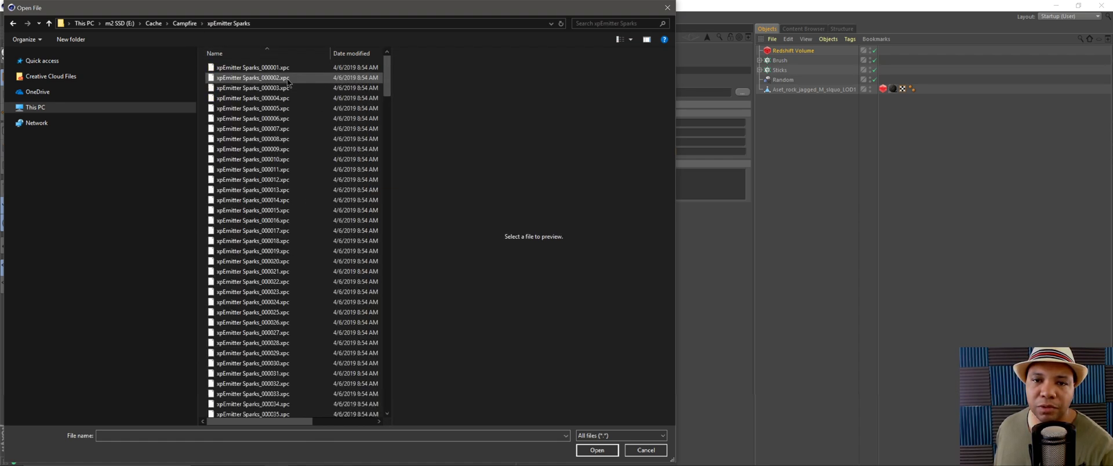
left_click(191, 29)
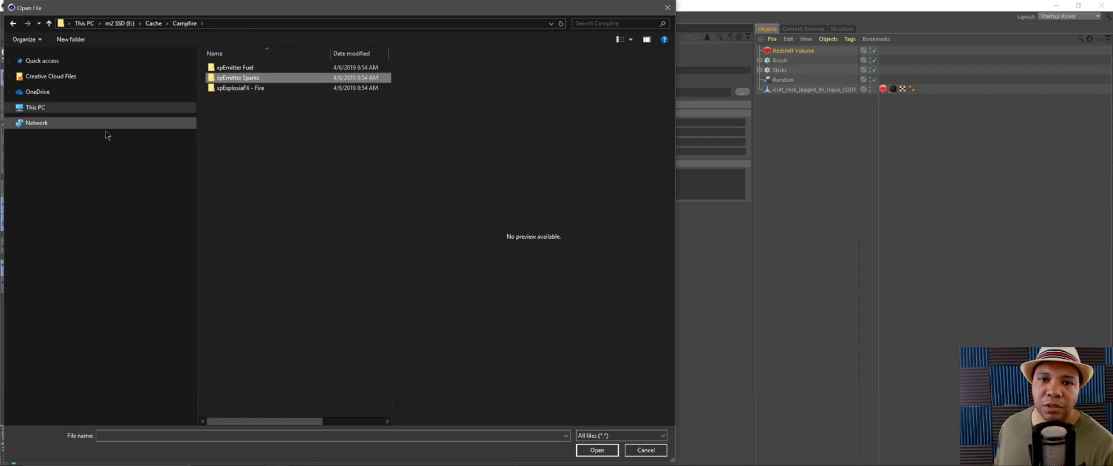
Step: Load xpExplosiaFX - Fire_000001.vdb into the Redshift Volume without copying it to the project location
double_click(240, 88)
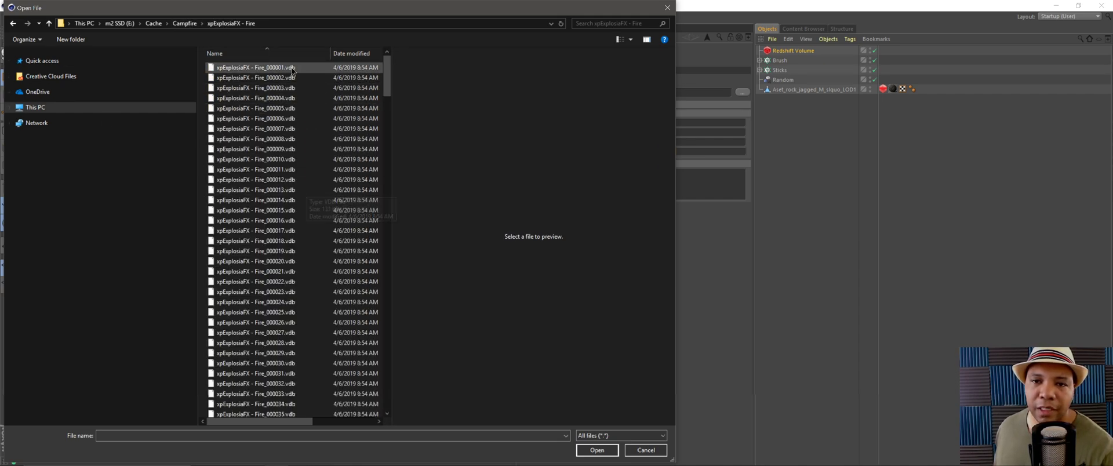
left_click(231, 67)
left_click(602, 448)
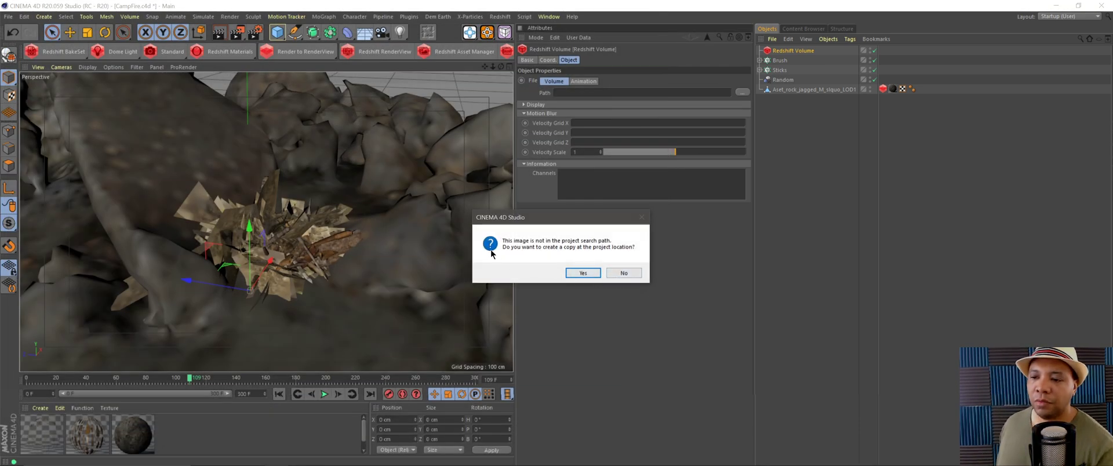
left_click(624, 273)
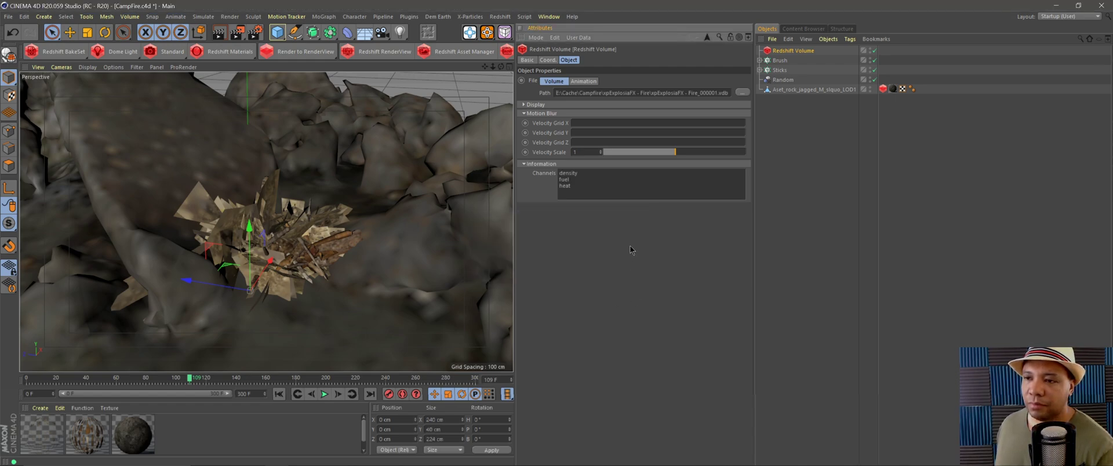
Step: Set the Redshift Volume's animation mode to Simple and detect the frames of the VDB sequence
left_click(589, 82)
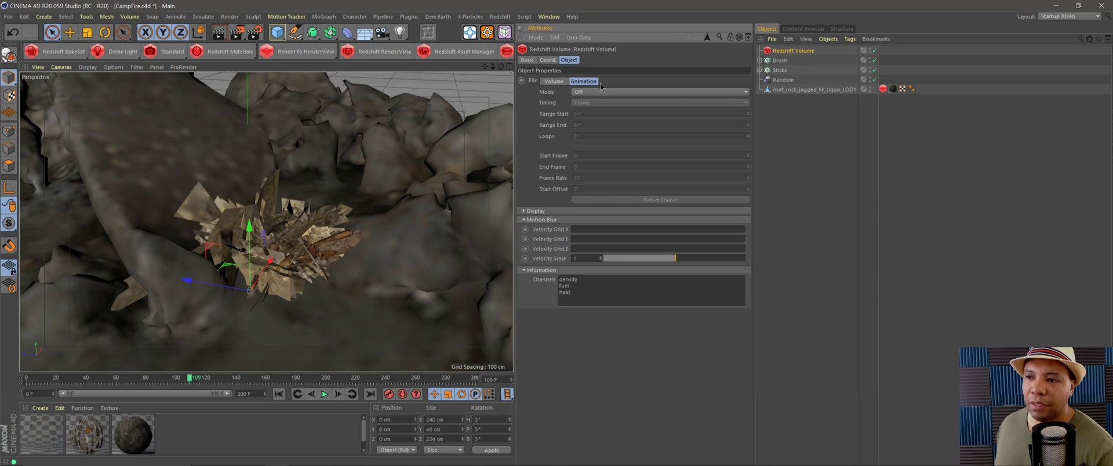
left_click(590, 91)
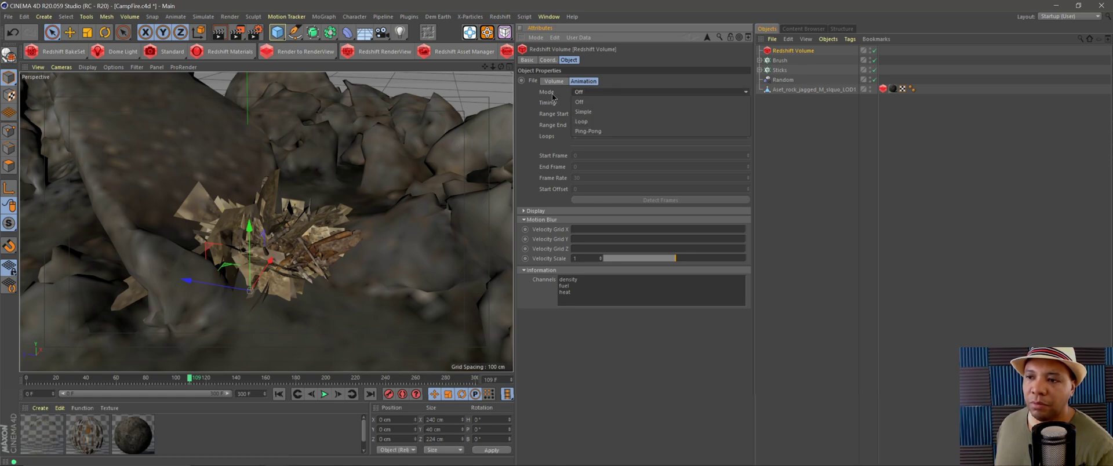
left_click(586, 112)
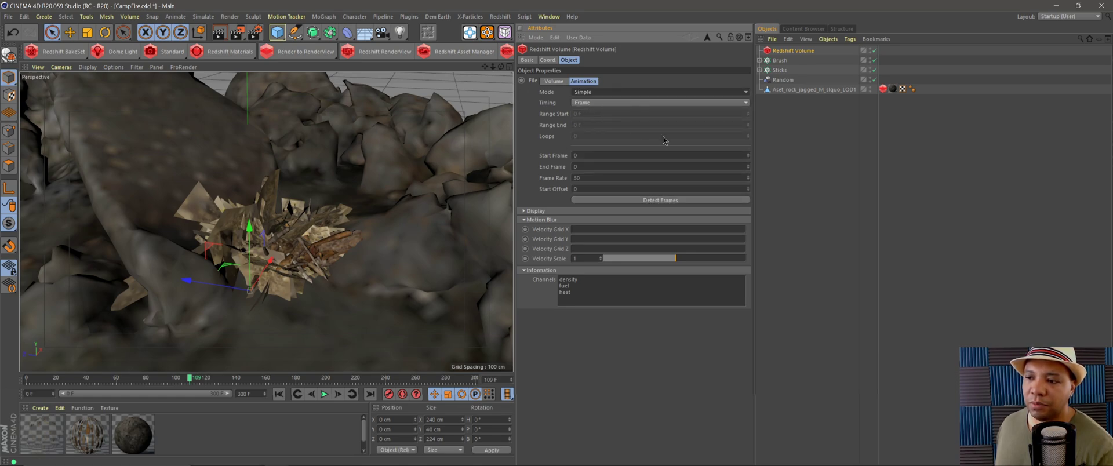
left_click(664, 198)
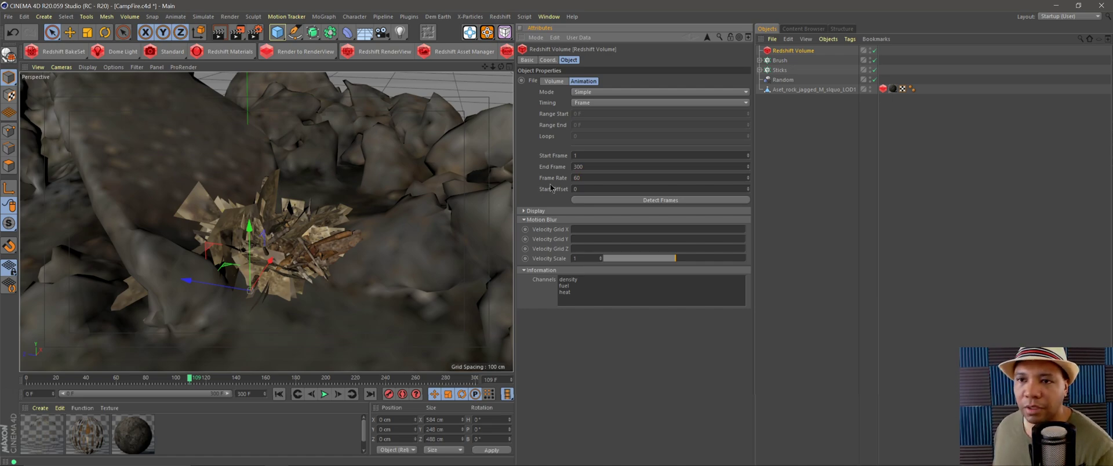
Step: Check the output frame rate in the render settings and detect the VDB sequence's frames again
left_click(256, 32)
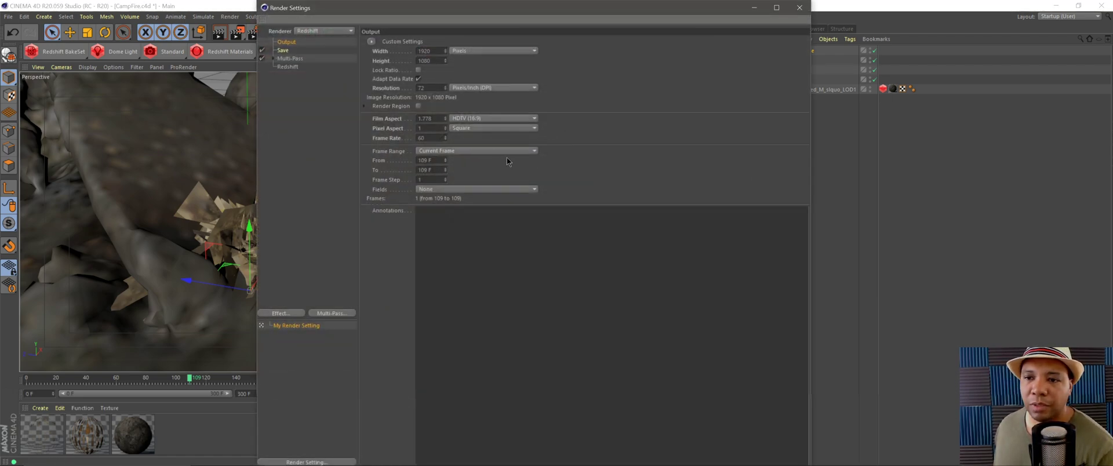
left_click(805, 9)
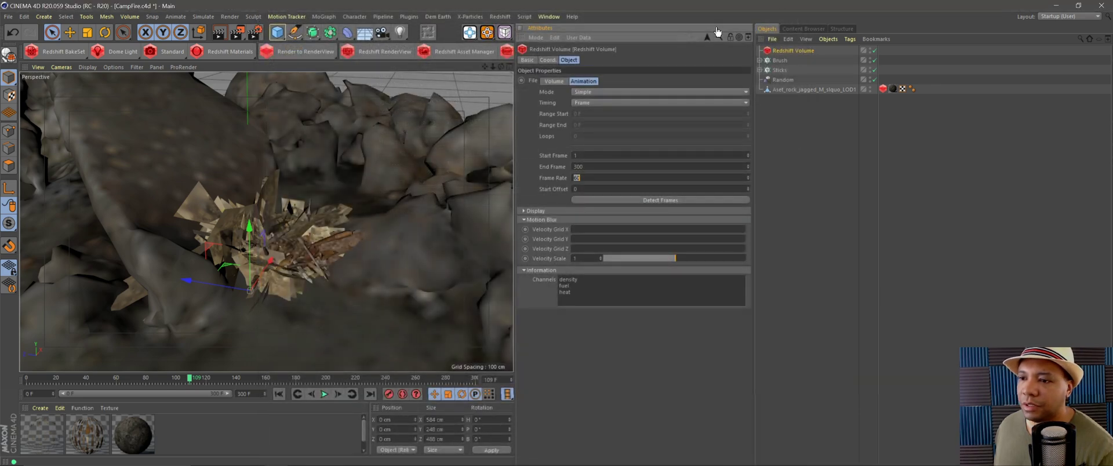
left_click(632, 199)
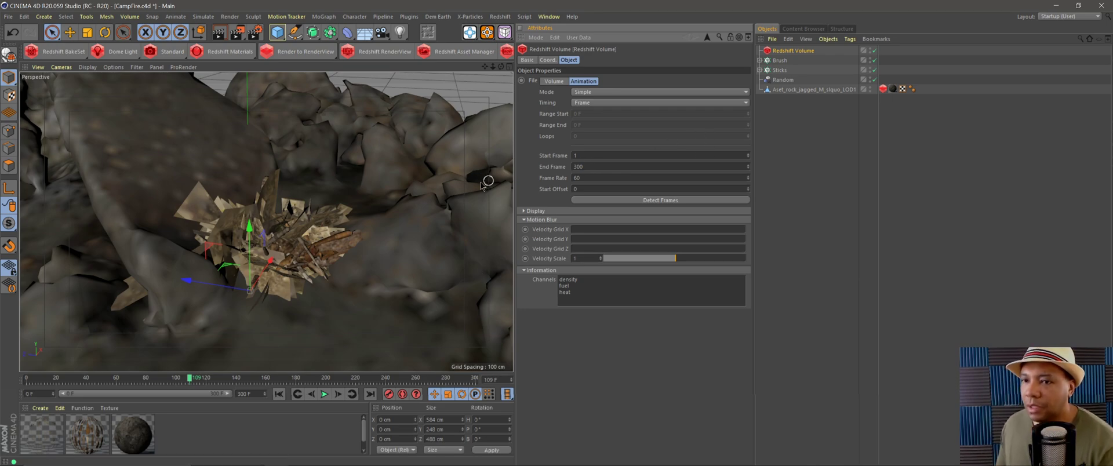
Step: Set the Redshift Volume's display preview to Points with a maximum of 100 points to display
scroll(380, 209, "down", 5)
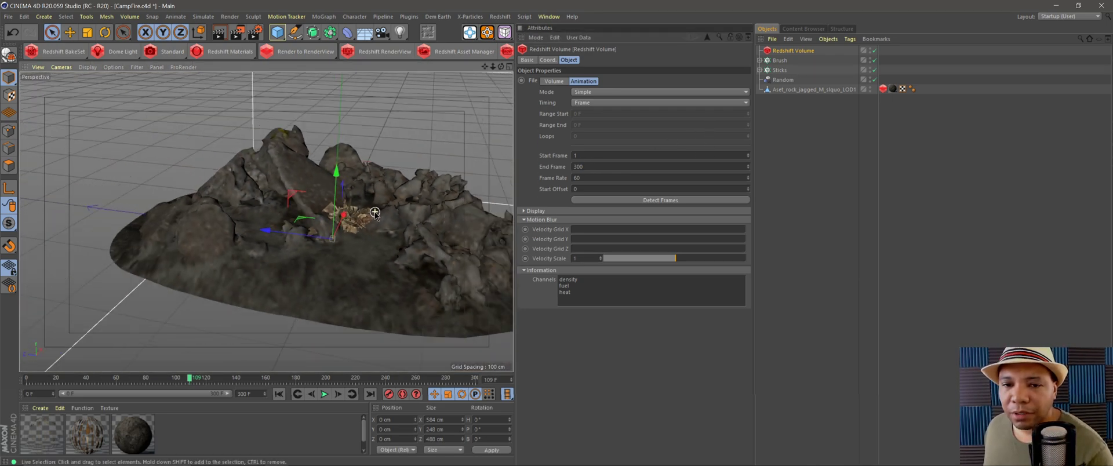
scroll(376, 213, "down", 5)
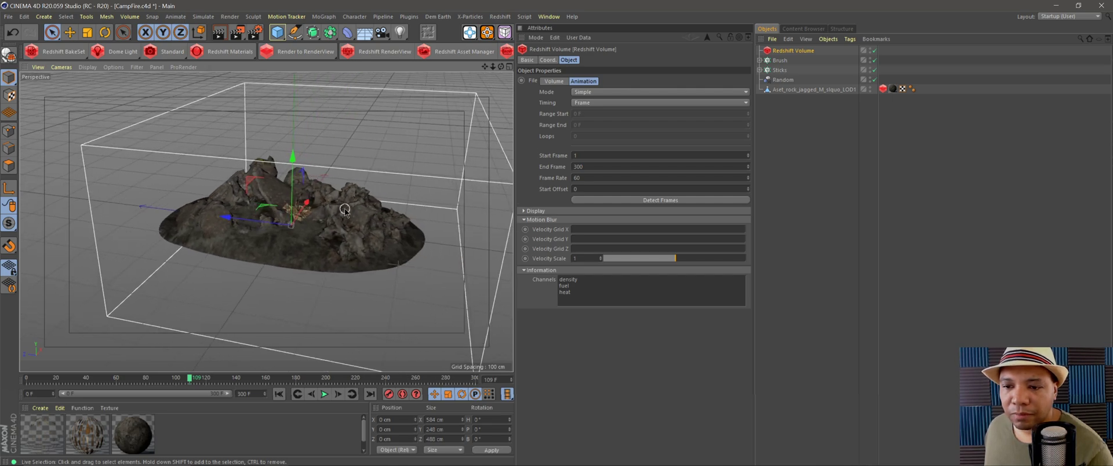
left_click(554, 81)
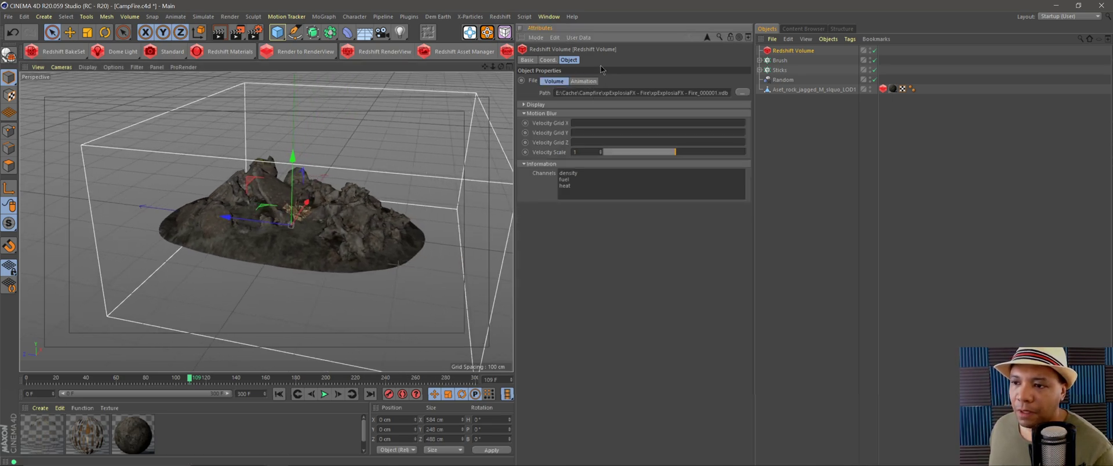
left_click(529, 105)
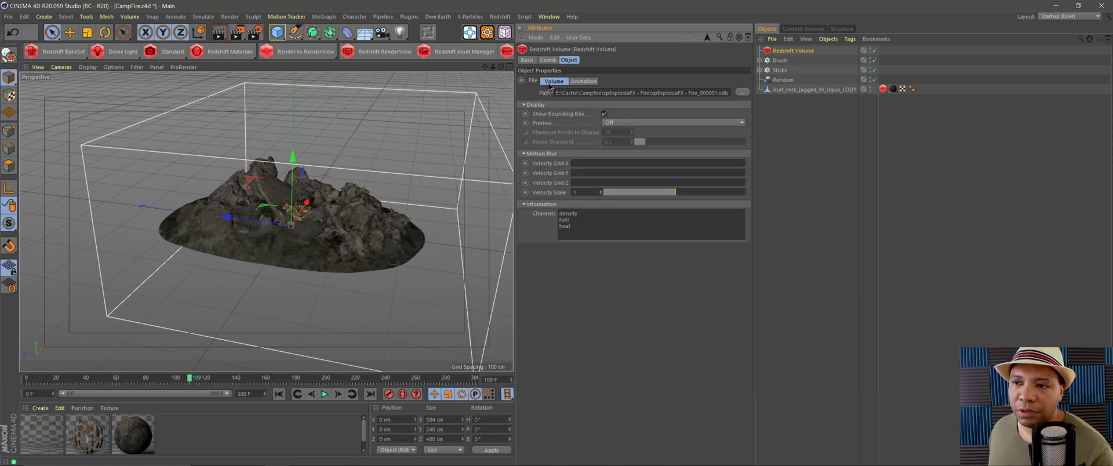
left_click(616, 125)
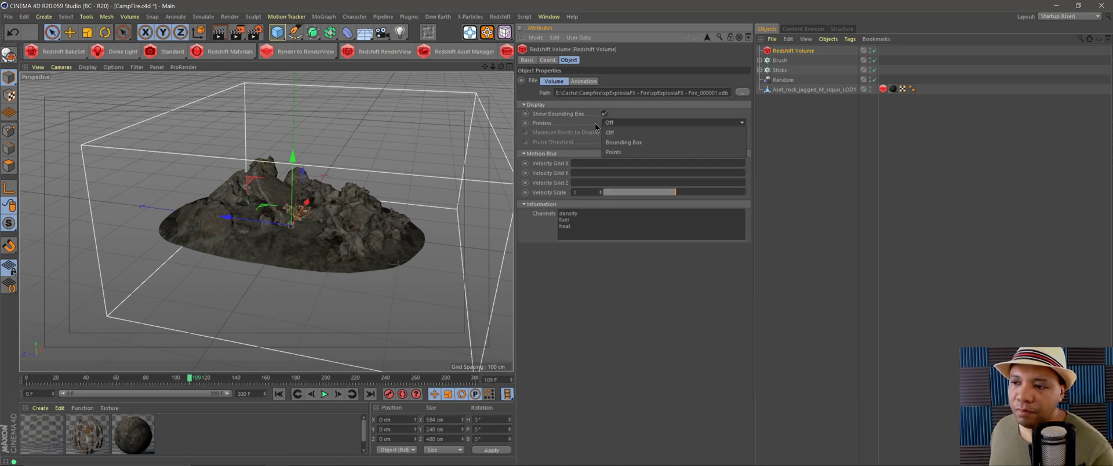
left_click(620, 151)
left_click(612, 131)
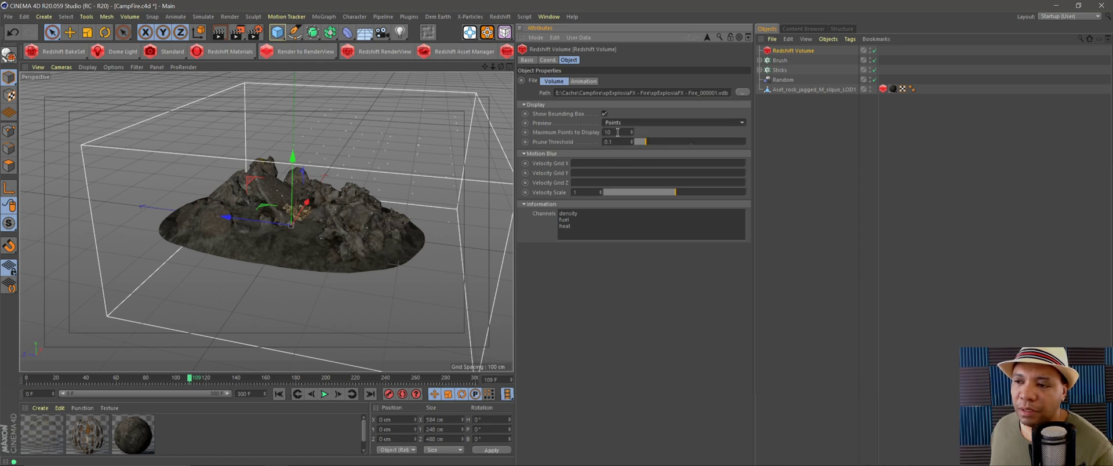
type("0")
key("Return")
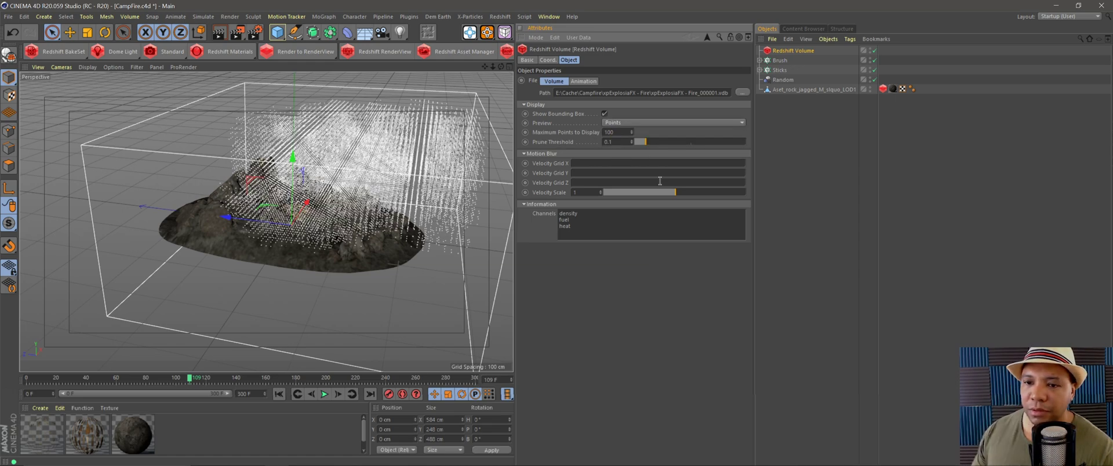
Step: Play the animation from the start to review the volume's point preview, and return to frame 0
left_click(279, 393)
left_click(322, 394)
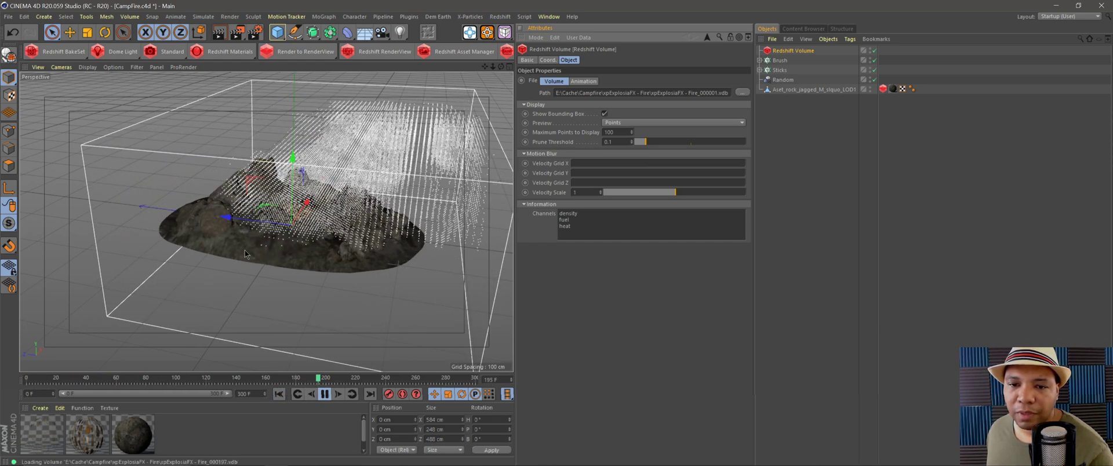
left_click(325, 393)
left_click(279, 394)
left_click(325, 393)
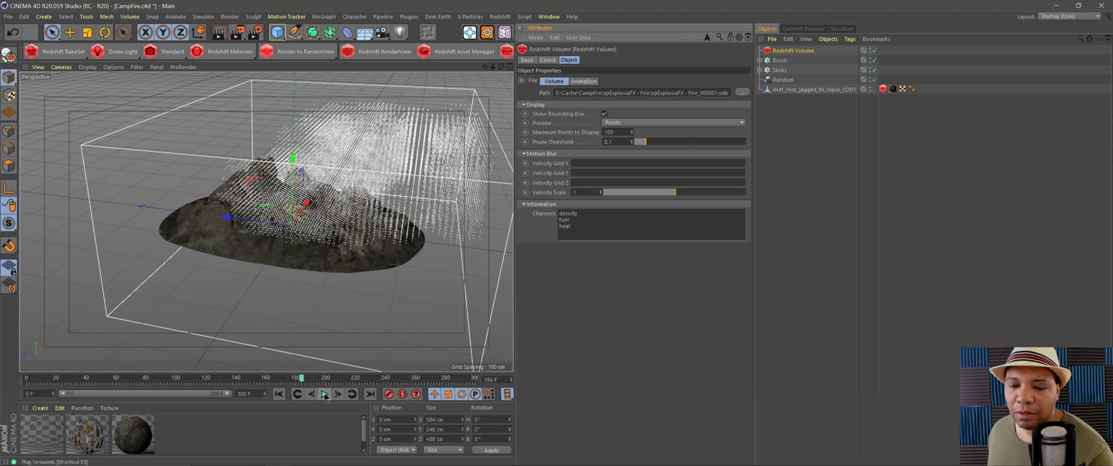
left_click(325, 393)
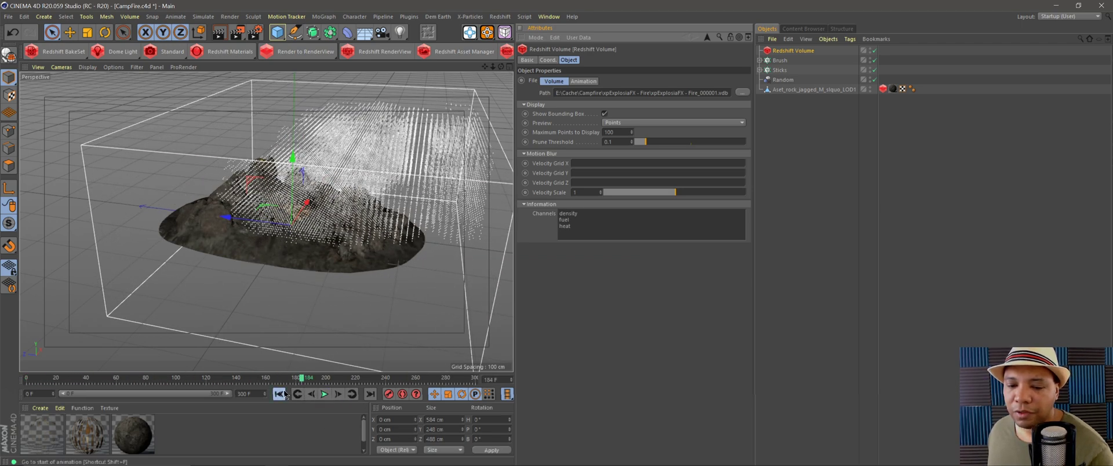
left_click(279, 394)
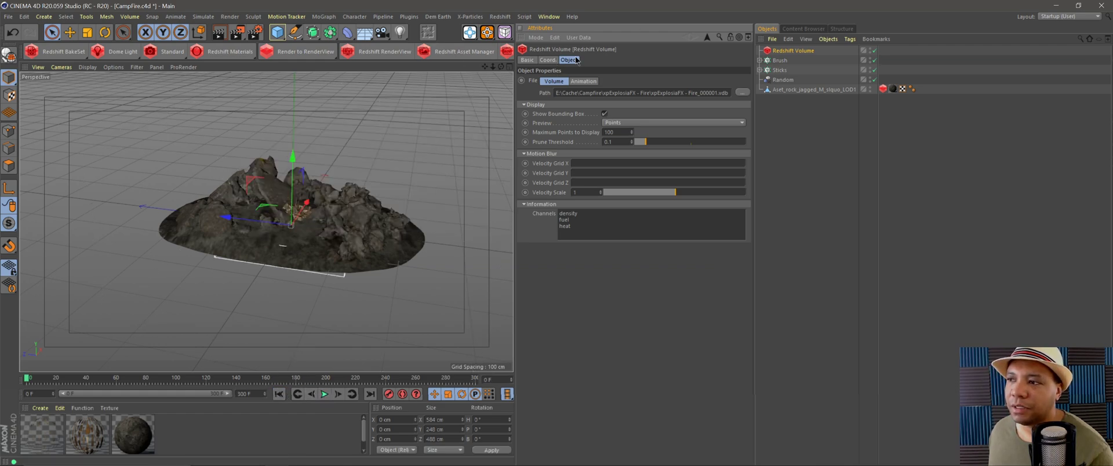
Step: Scale the Redshift Volume to 0.2 on the X, Y and Z axes
left_click(547, 60)
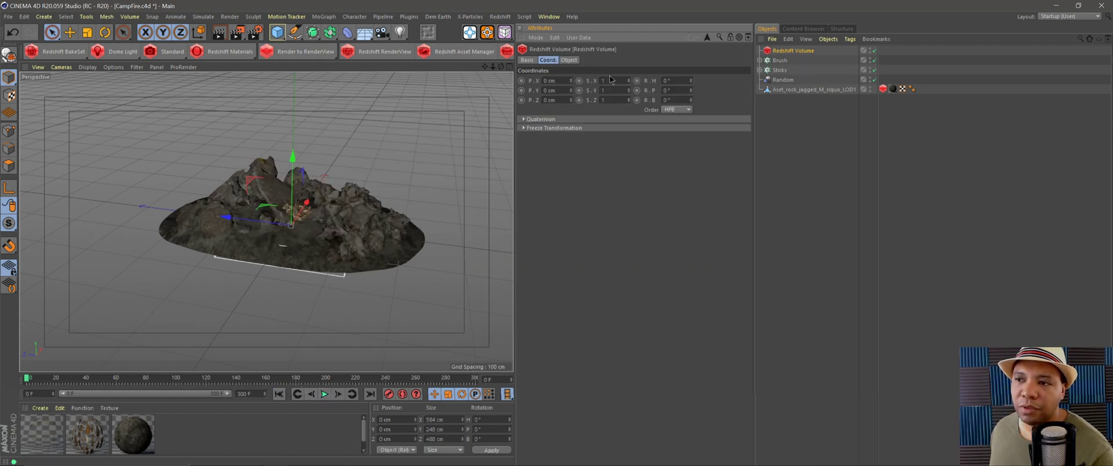
type("0.2")
key("Tab")
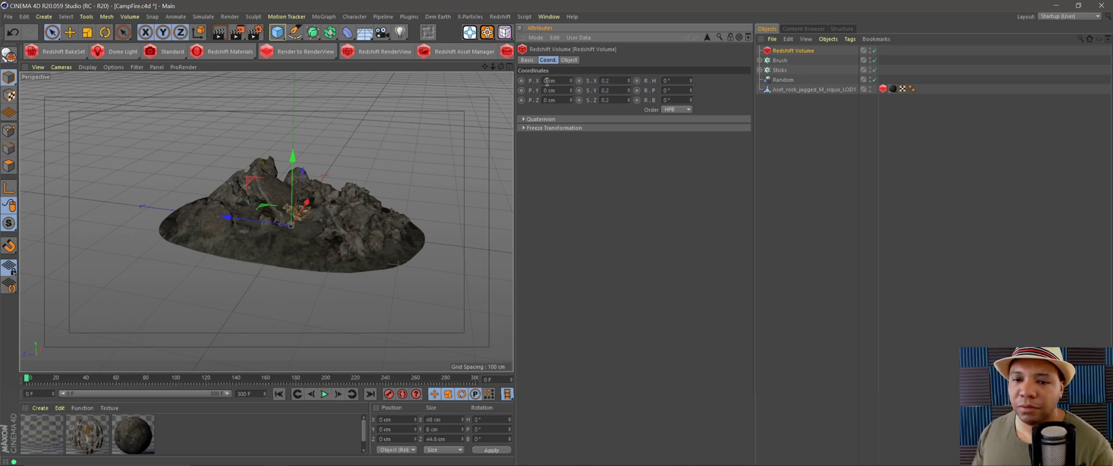
Step: Play the animation to frame 100 and move the Redshift Volume up and to about -38 cm in X, over the sticks
scroll(318, 213, "up", 10)
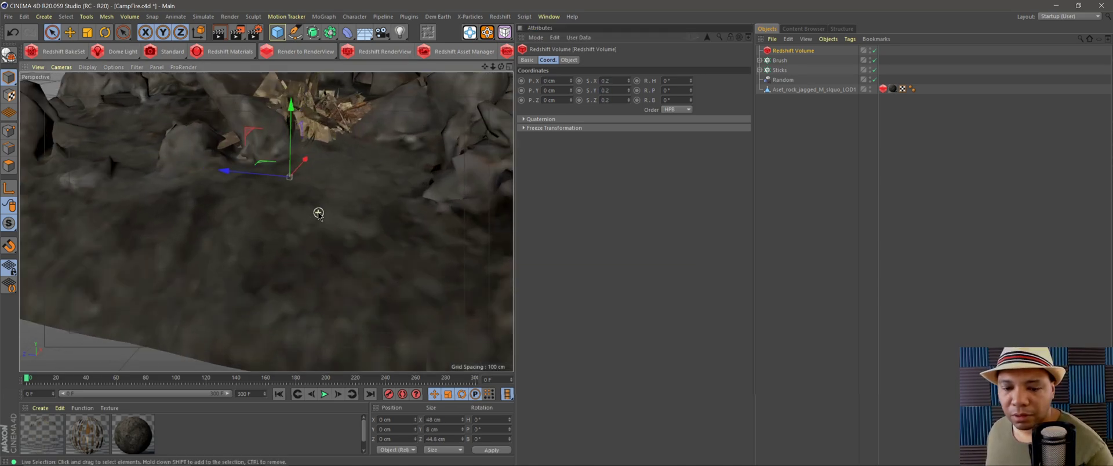
scroll(319, 214, "up", 3)
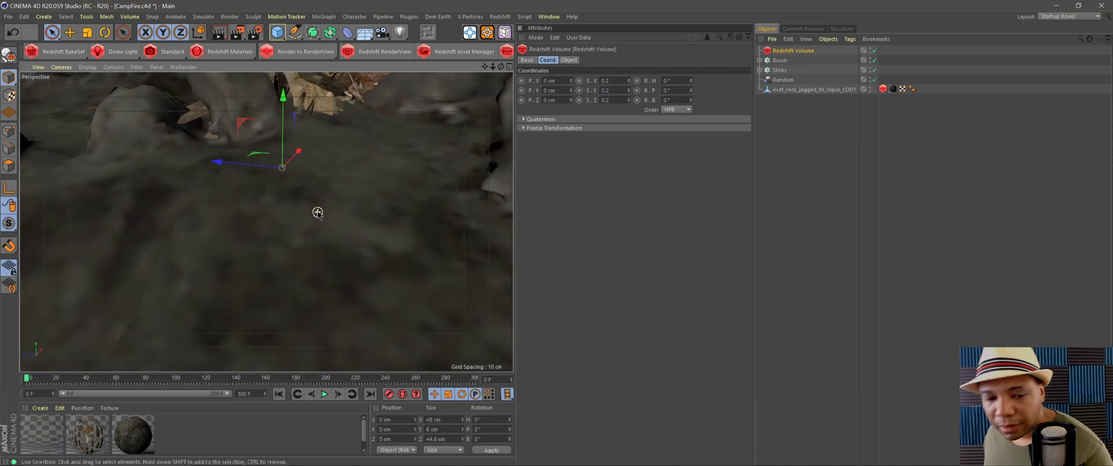
left_click(325, 395)
scroll(318, 312, "down", 5)
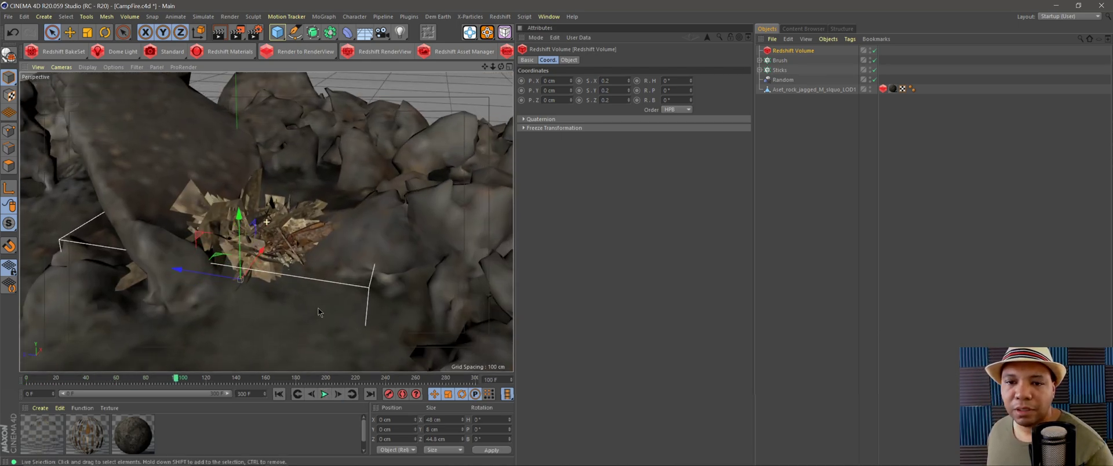
middle_click_drag(318, 312, 340, 296, "alt")
left_click_drag(260, 224, 255, 145)
left_click_drag(273, 183, 256, 228)
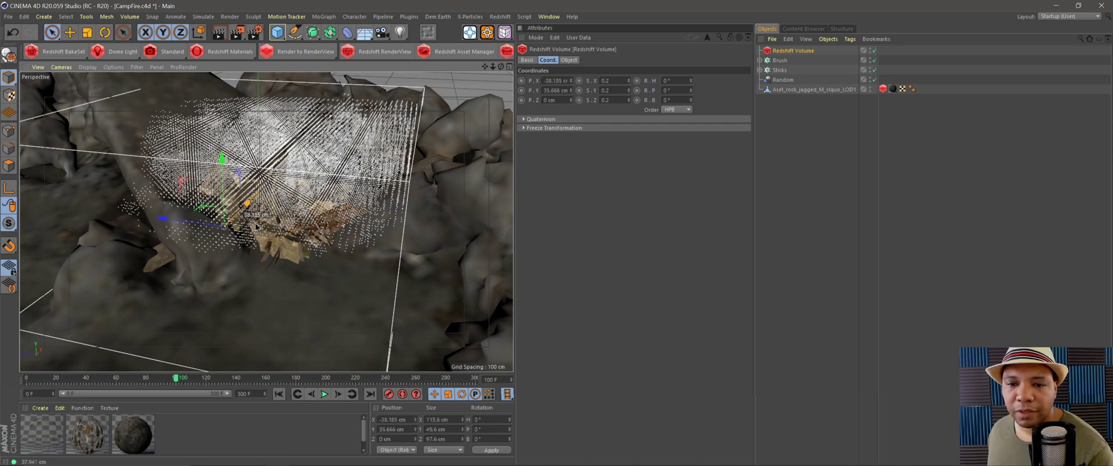
left_click_drag(223, 173, 223, 188)
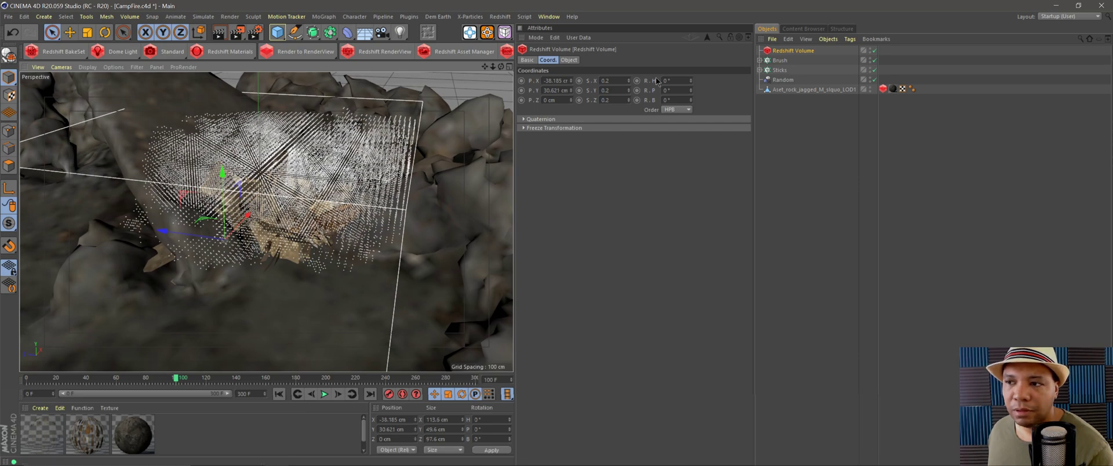
Step: Set the Redshift Volume's scale to 0.15 on the X, Y and Z axes
left_click(615, 81)
type(".15")
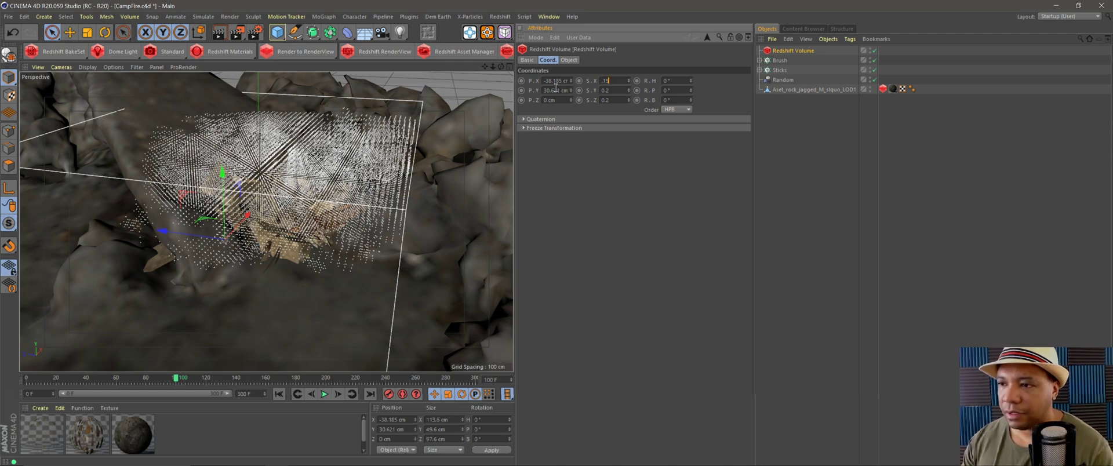
key("Tab")
type(".15")
key("Tab")
type(".15")
key("Return")
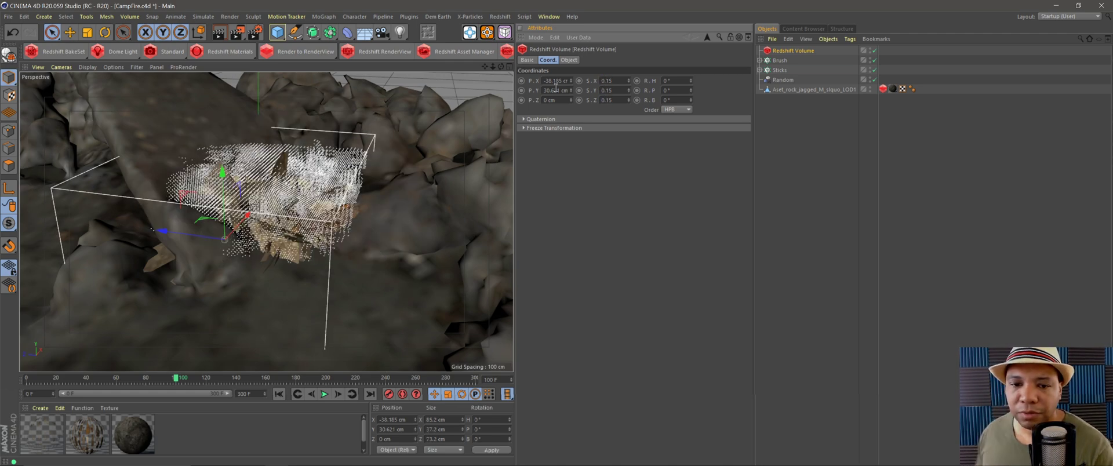
Step: Reposition the Redshift Volume over the sticks at about 32 cm in Y and -12 cm in Z
left_click(198, 229)
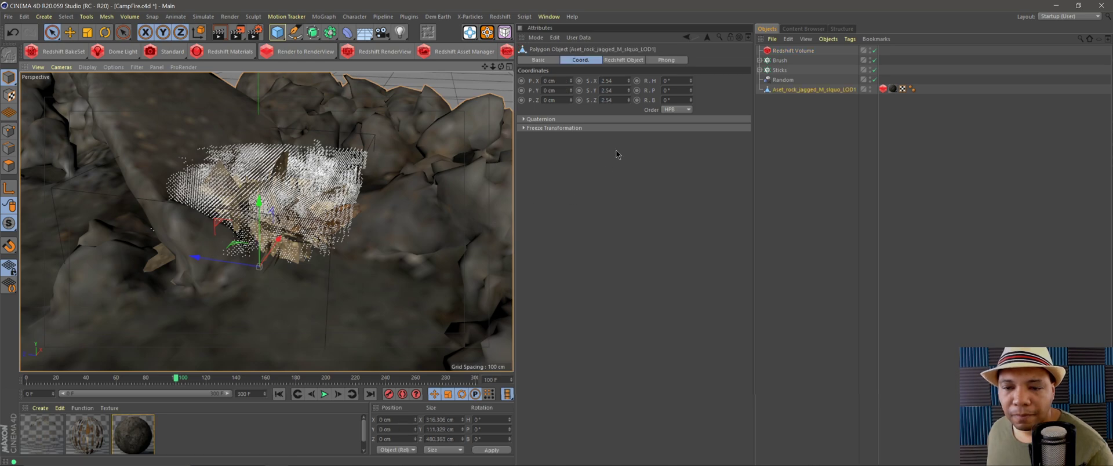
left_click(794, 51)
left_click_drag(171, 250, 226, 238)
left_click_drag(263, 191, 364, 256)
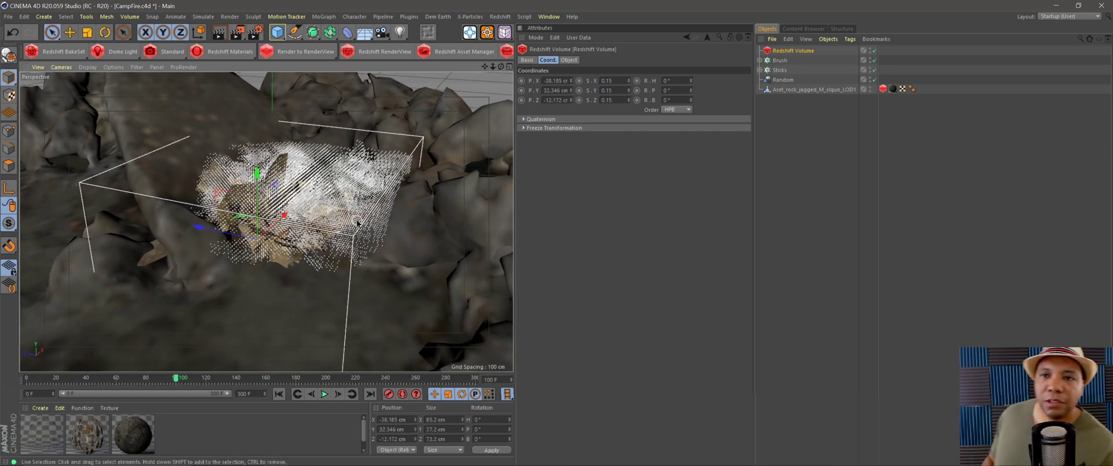
Step: Create a new Redshift Volume material
left_click(500, 17)
mouse_move(514, 59)
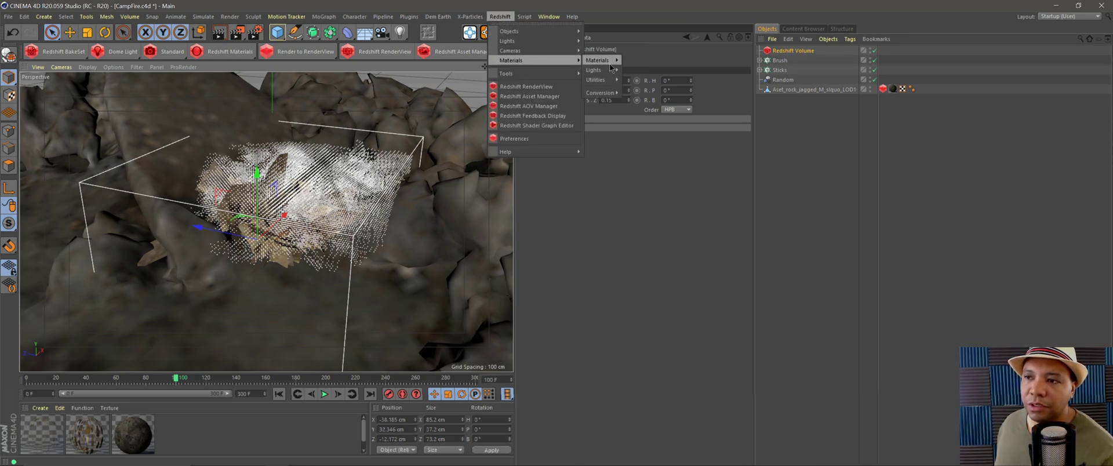
mouse_move(614, 64)
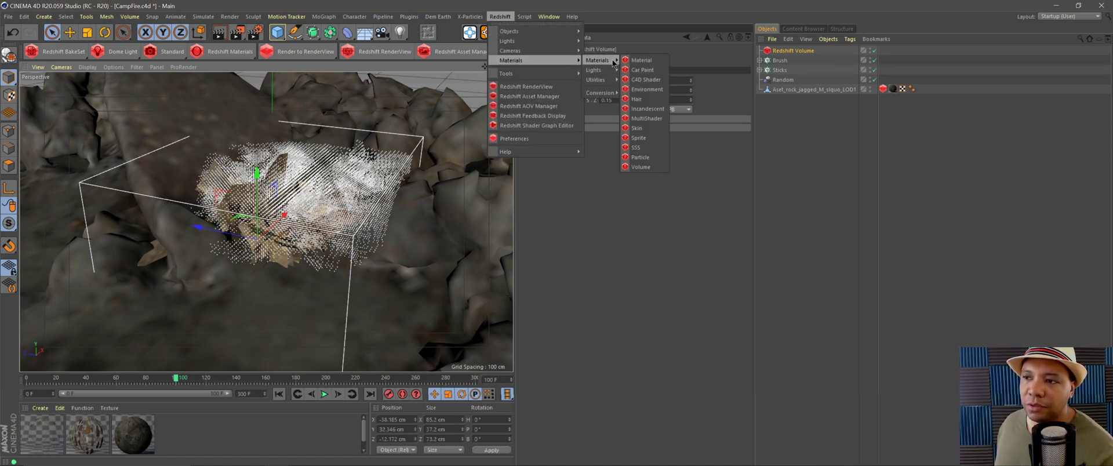
left_click(644, 167)
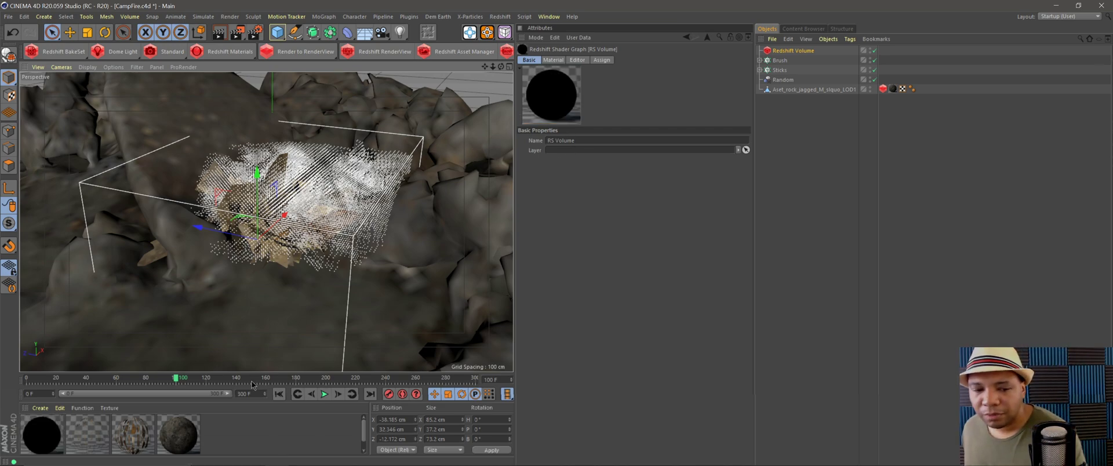
Step: Open the RS Volume material for editing beside the viewport, expand its RS Volume node settings and enlarge the editor
left_click_drag(267, 399, 272, 347)
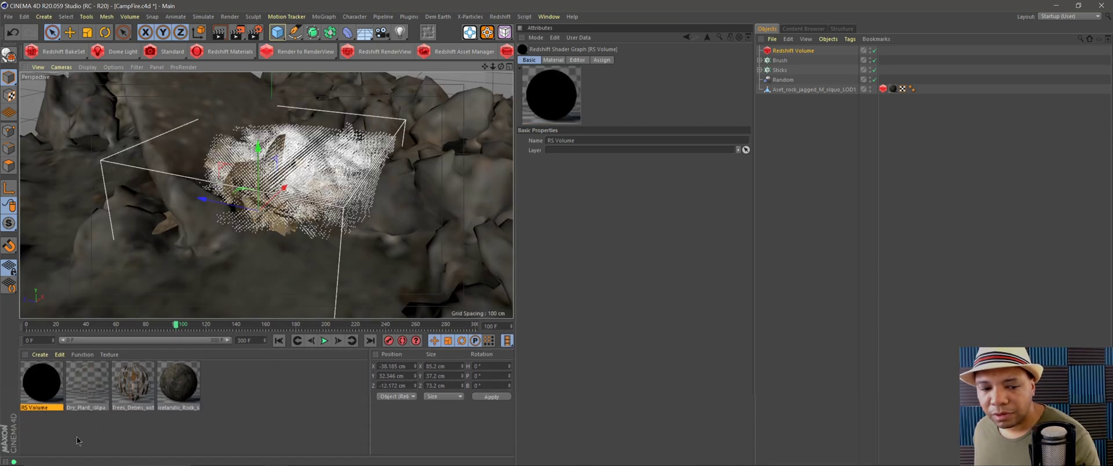
double_click(47, 394)
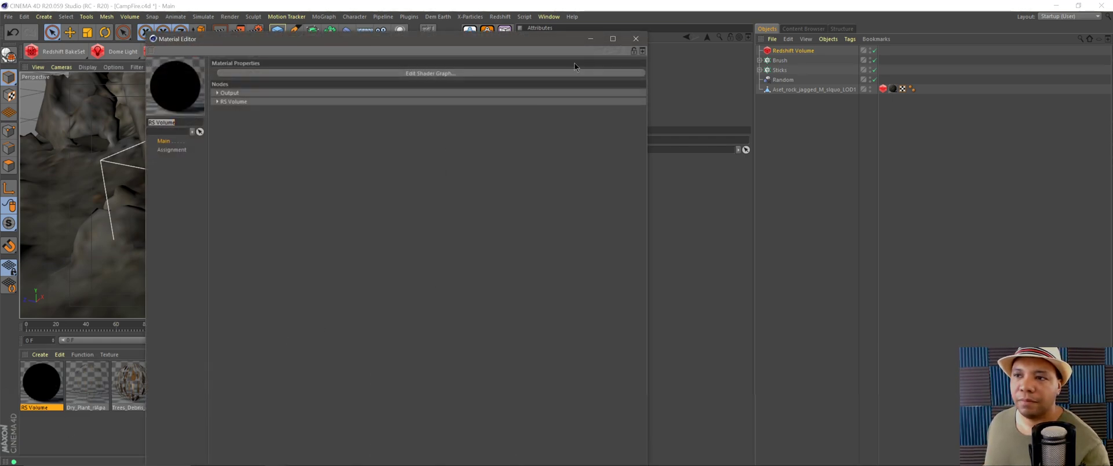
left_click_drag(341, 51, 478, 41)
left_click_drag(283, 22, 532, 170)
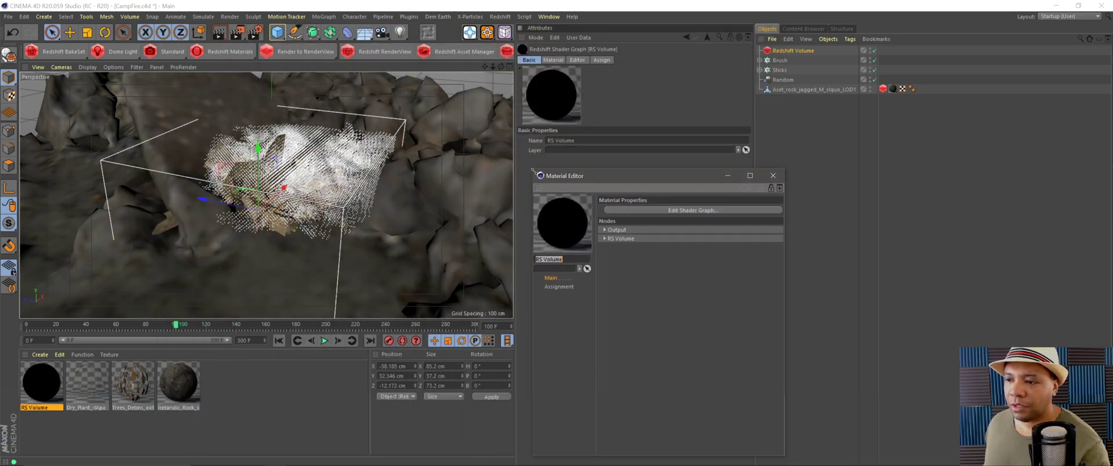
left_click_drag(653, 179, 628, 57)
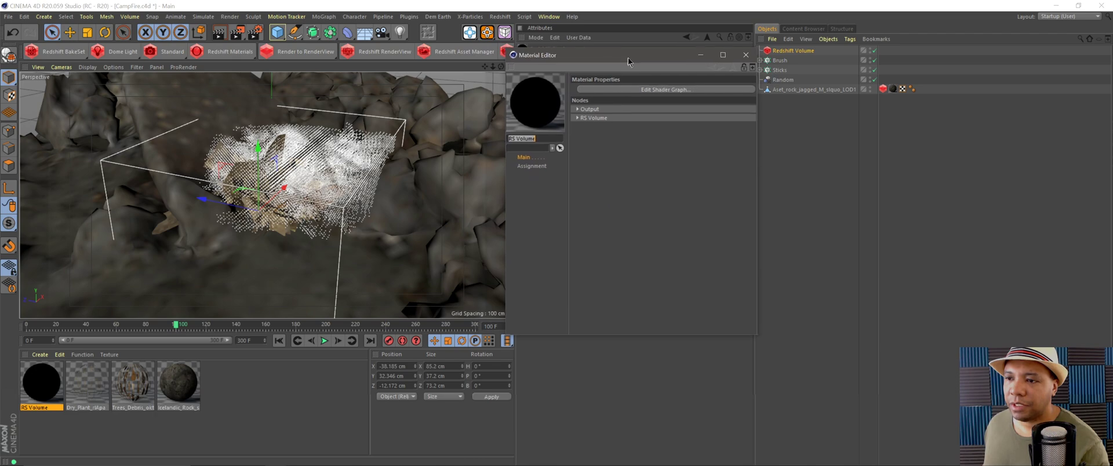
left_click(579, 117)
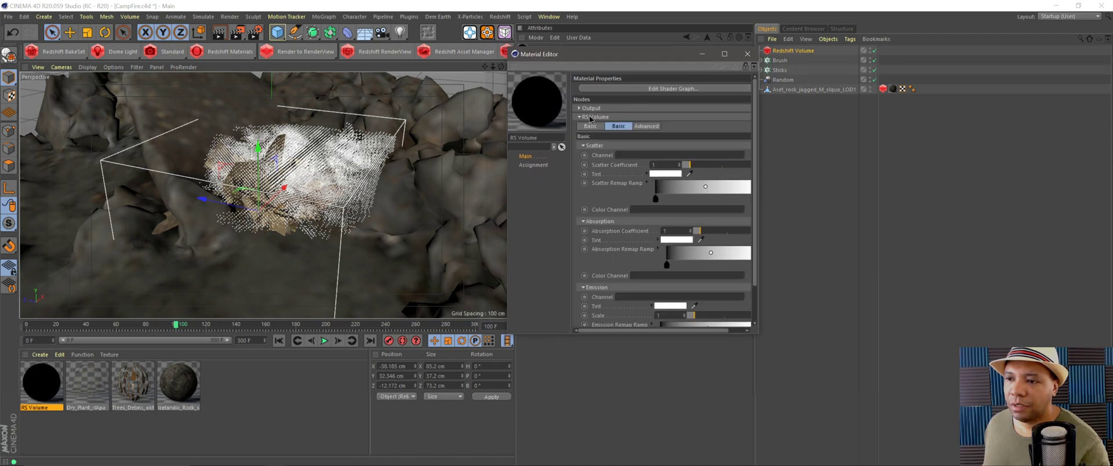
left_click_drag(759, 334, 799, 364)
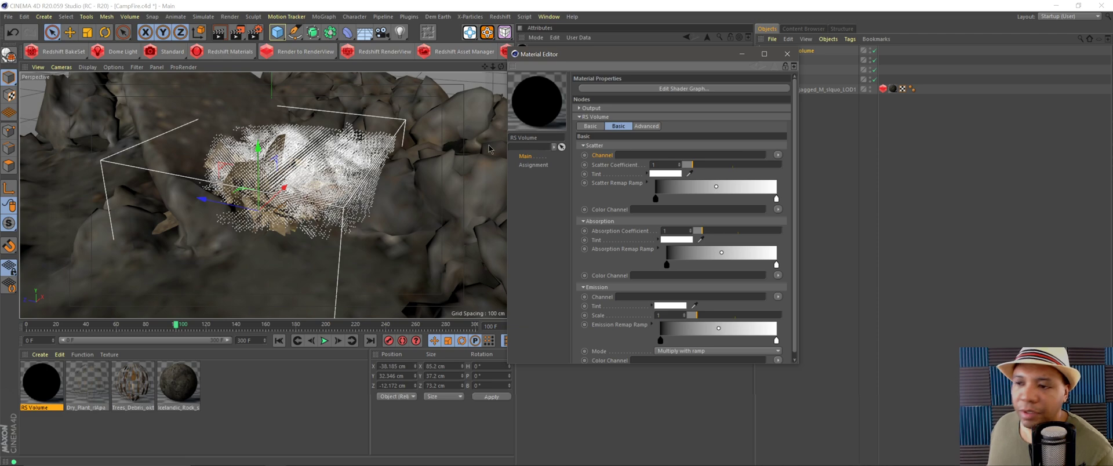
Step: Set the RS Volume material's scatter channel to density and its emission channel to fuel
left_click(779, 155)
mouse_move(781, 166)
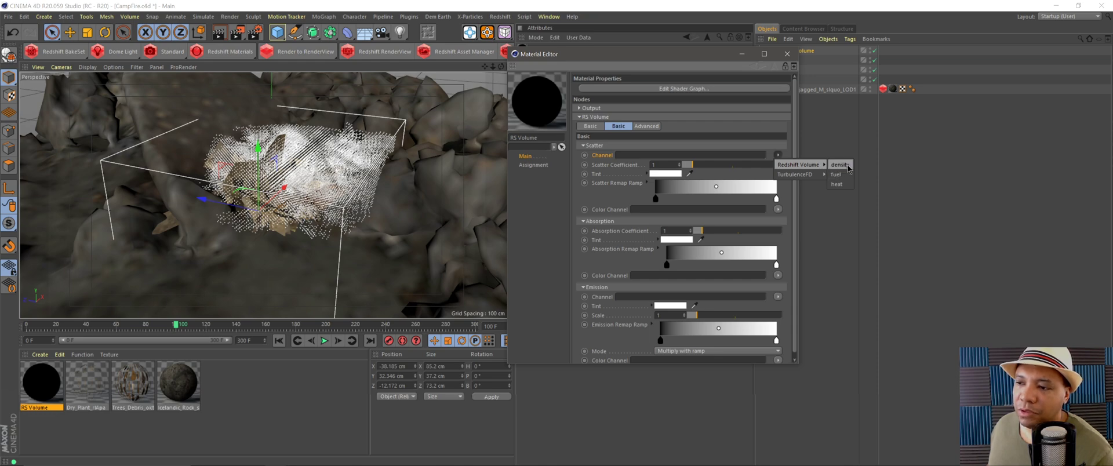
left_click(840, 165)
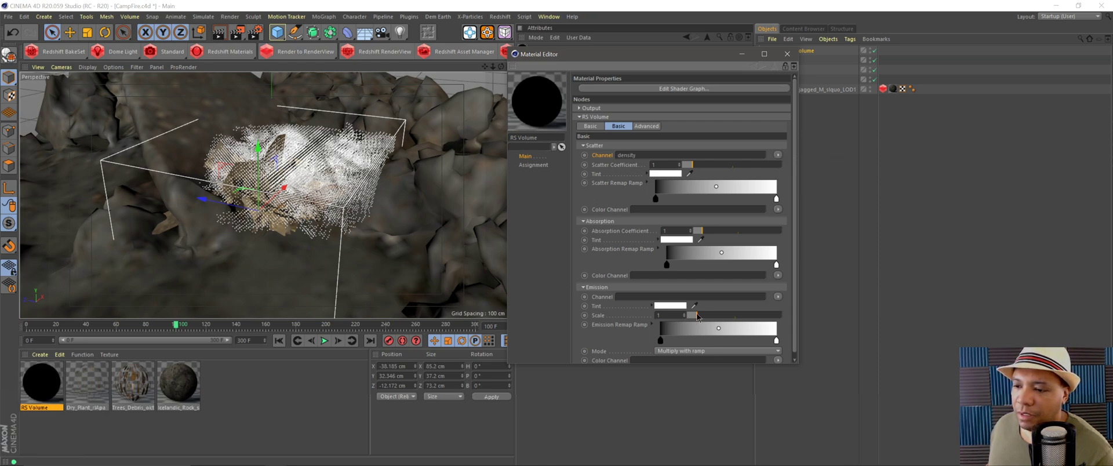
left_click(778, 297)
mouse_move(794, 306)
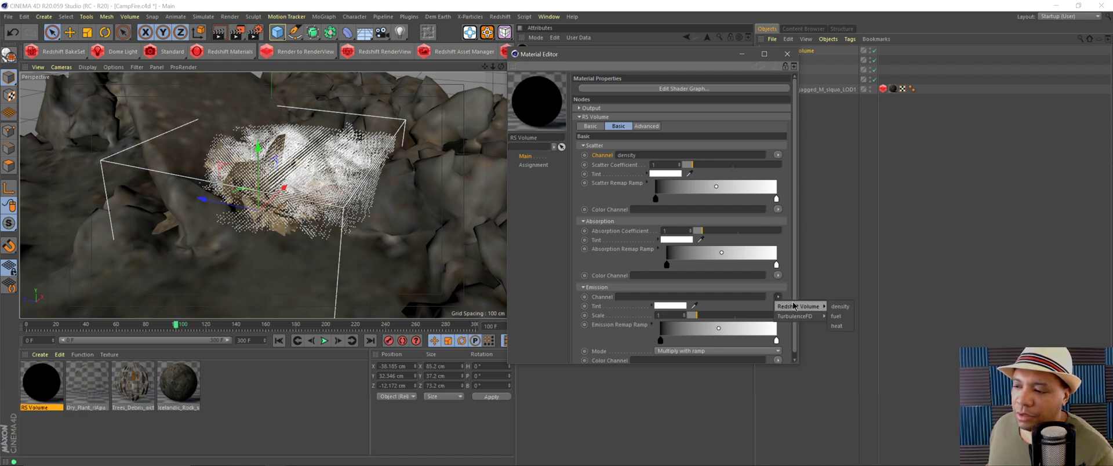
left_click(850, 316)
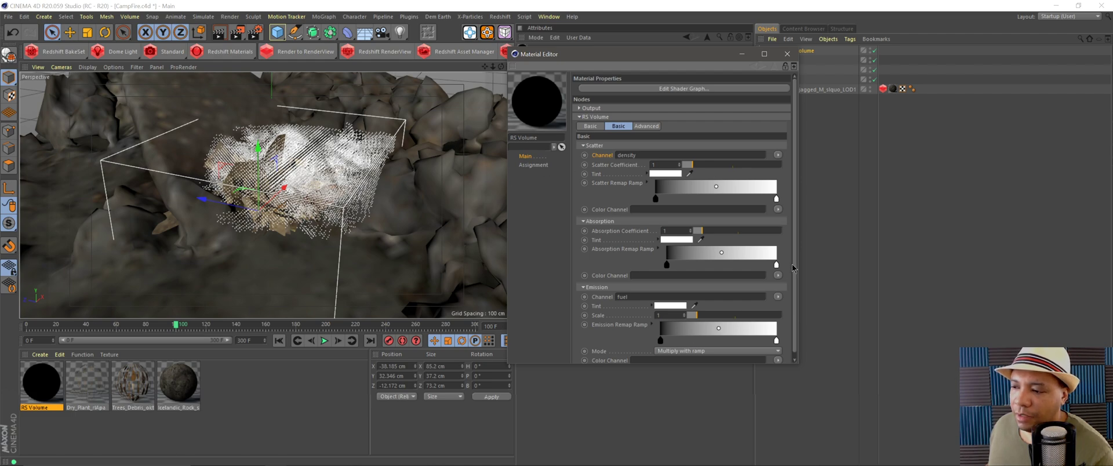
Step: Load the Flame 1 gradient preset into the RS Volume material's emission remap ramp
scroll(793, 268, "down", 1)
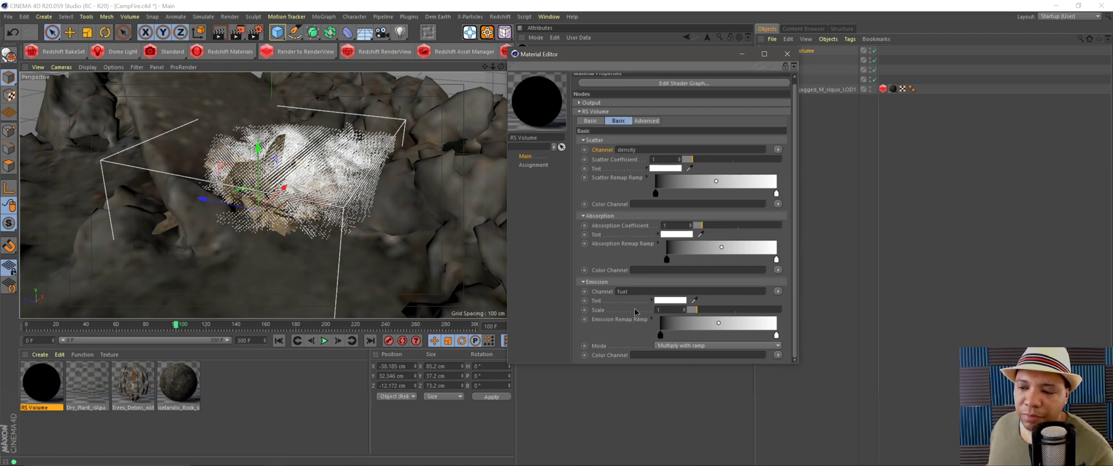
left_click_drag(616, 50, 589, 8)
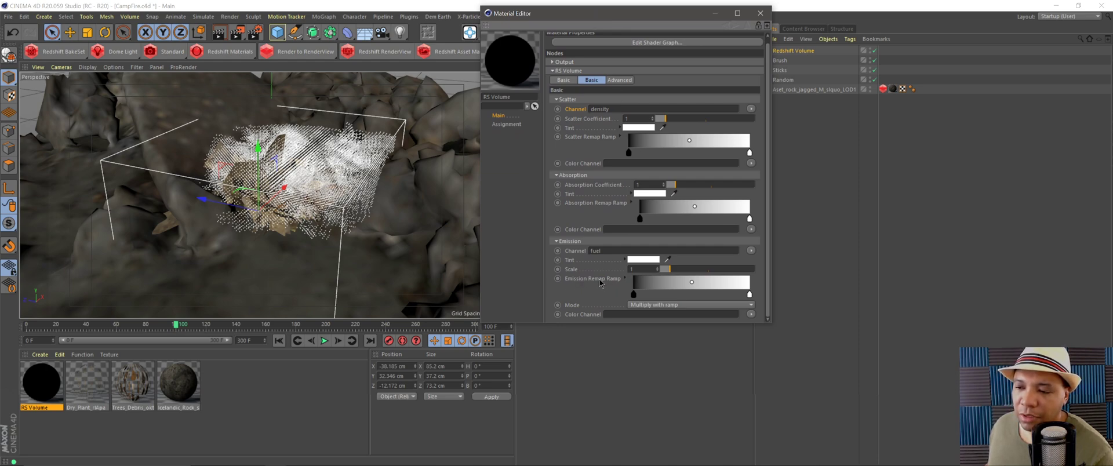
left_click(625, 277)
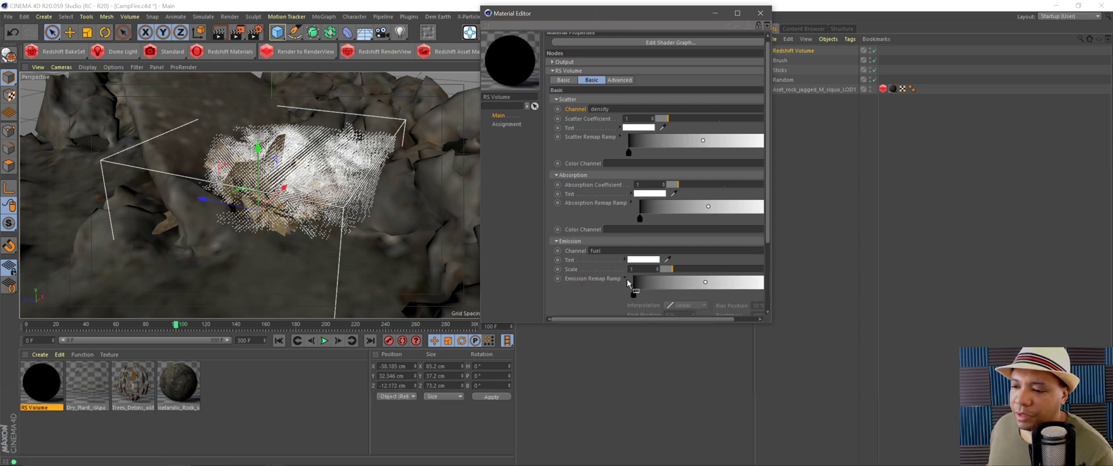
left_click_drag(766, 323, 771, 409)
left_click_drag(774, 377, 827, 377)
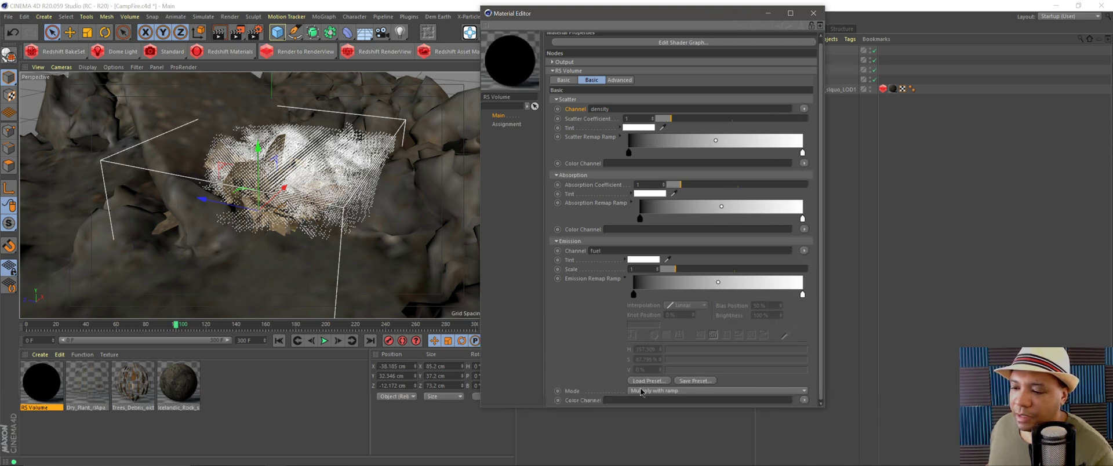
left_click(649, 381)
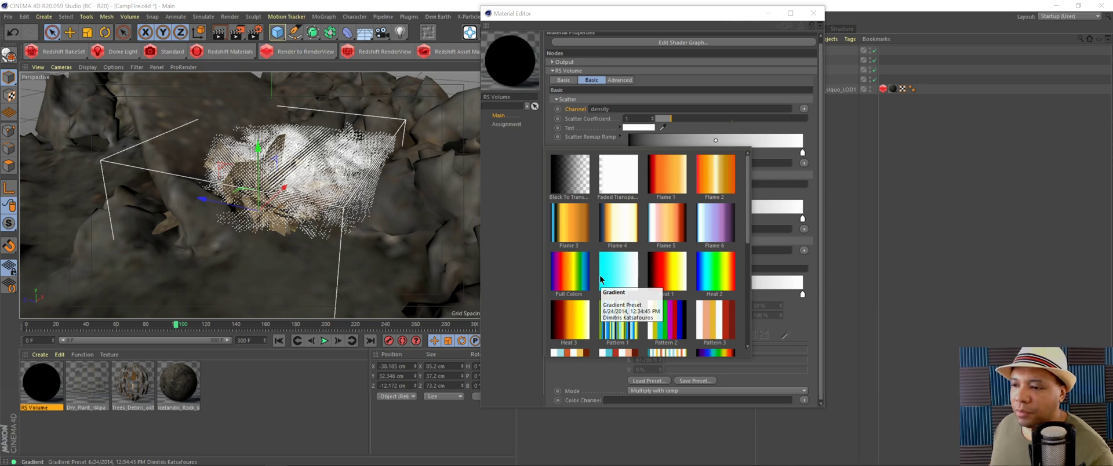
left_click(667, 180)
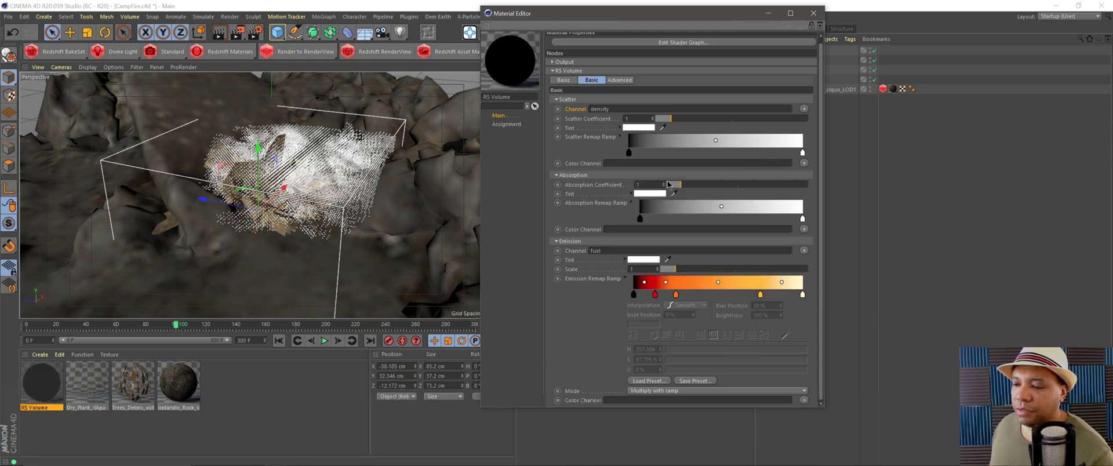
Step: Assign the RS Volume material to the Redshift Volume object
left_click_drag(692, 17, 703, 123)
double_click(41, 403)
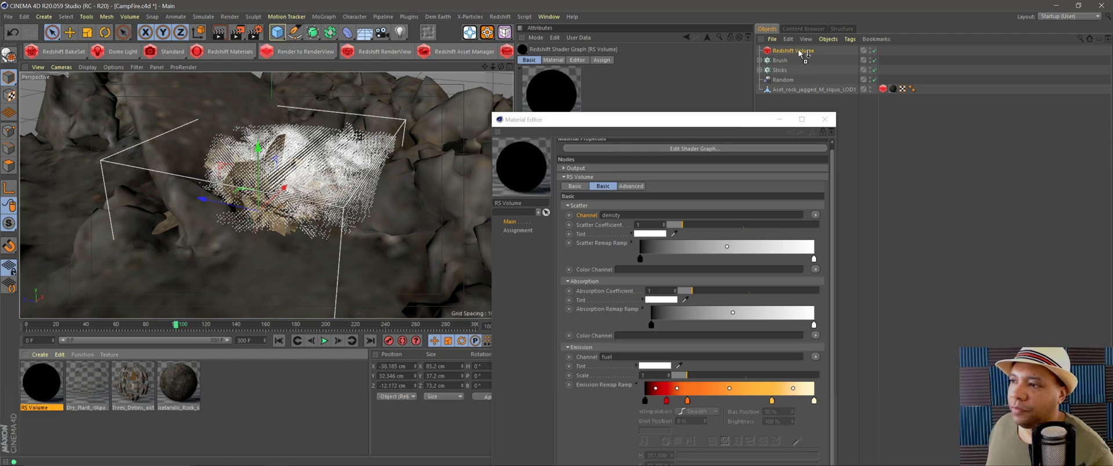
left_click_drag(802, 50, 801, 49)
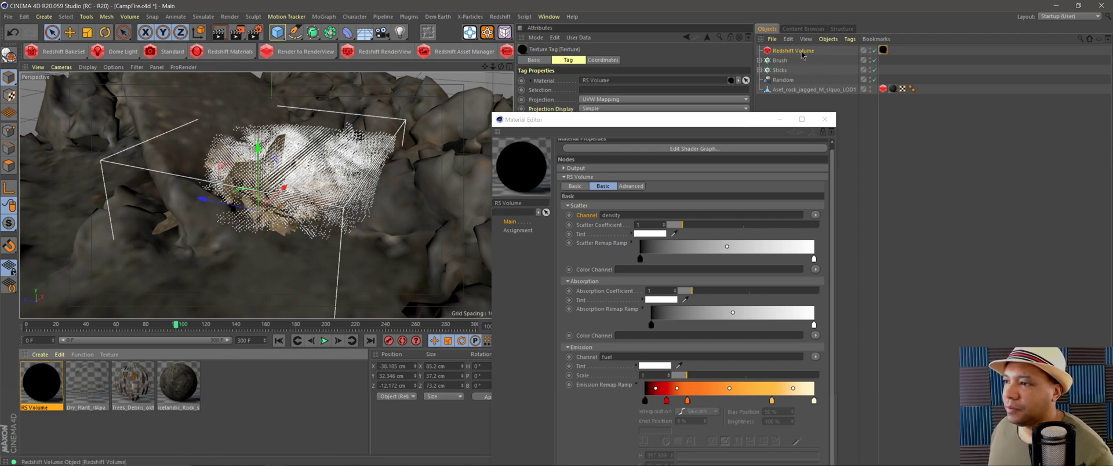
Step: Render the scene in the Redshift RenderView and arrange its window beside the Material Editor
left_click_drag(723, 122, 789, 52)
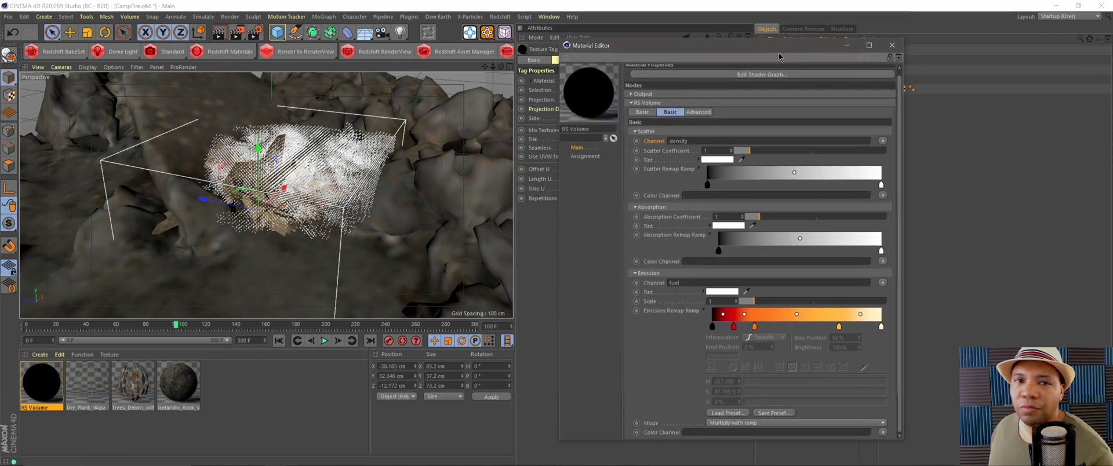
left_click(378, 54)
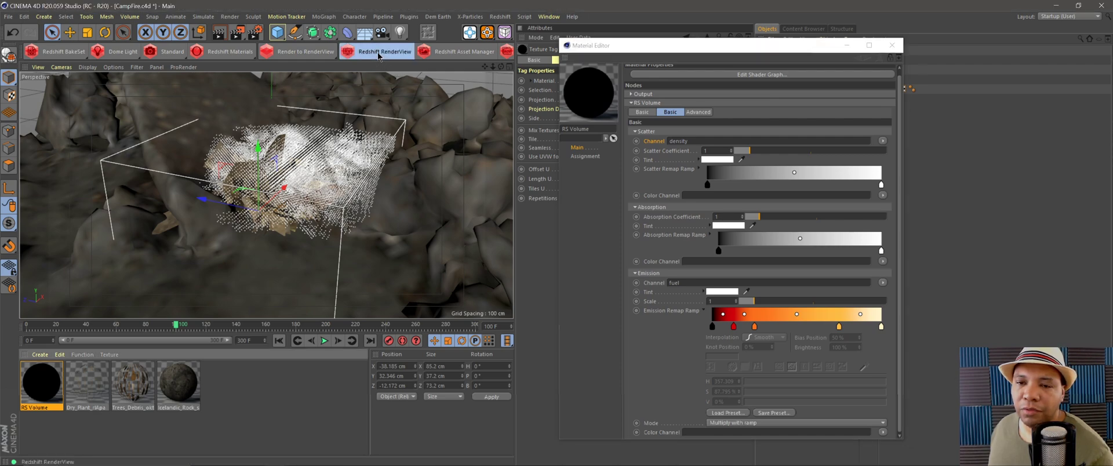
left_click_drag(580, 8, 341, 9)
mouse_move(270, 462)
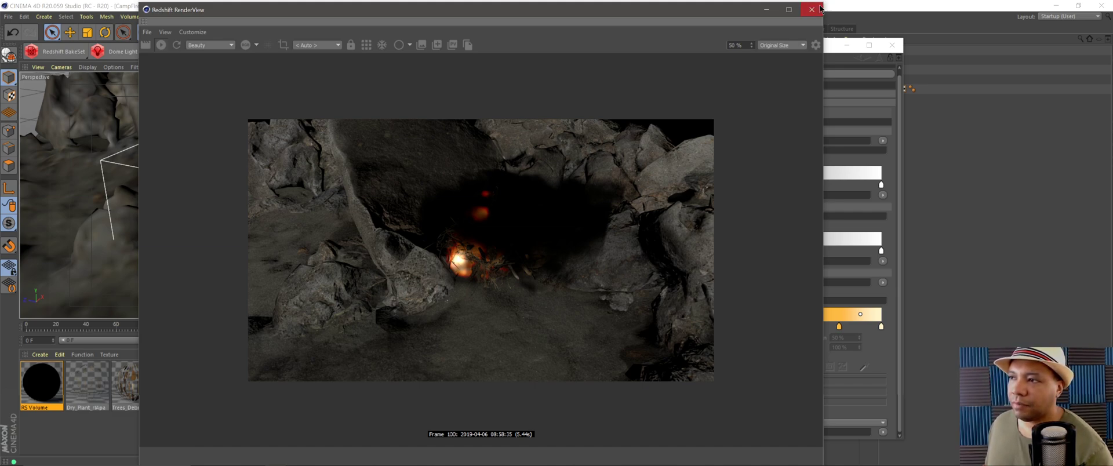
left_click_drag(138, 2, 349, 129)
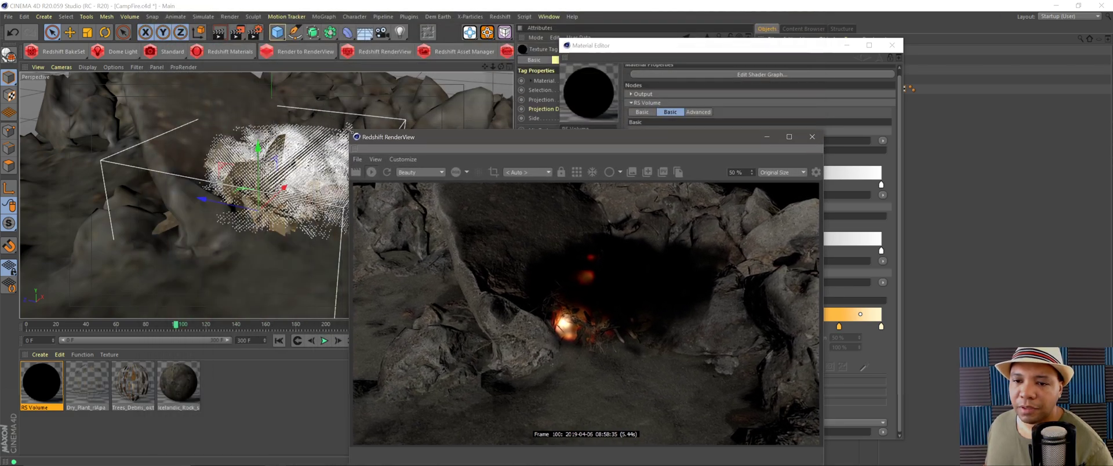
left_click_drag(672, 138, 402, 85)
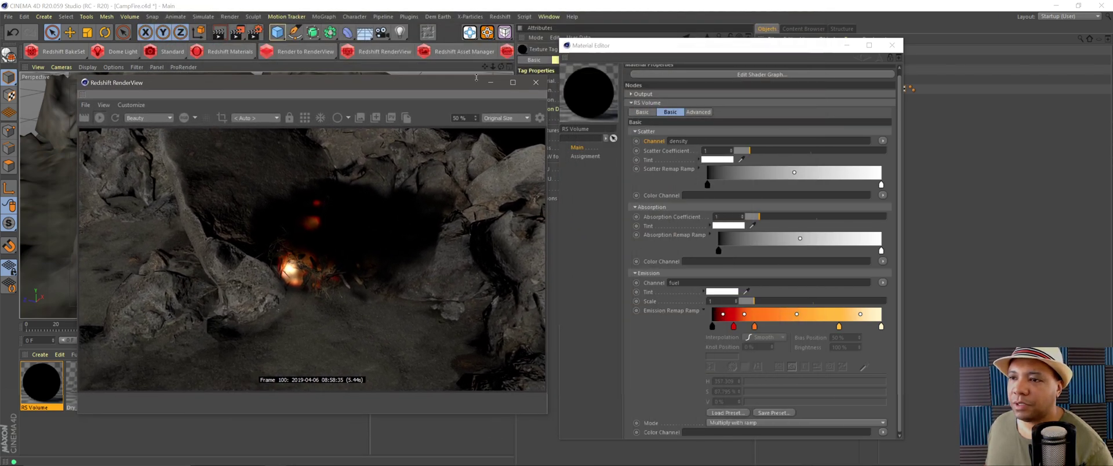
Step: Add a Redshift Dome Light to the scene
left_click_drag(794, 53, 670, 148)
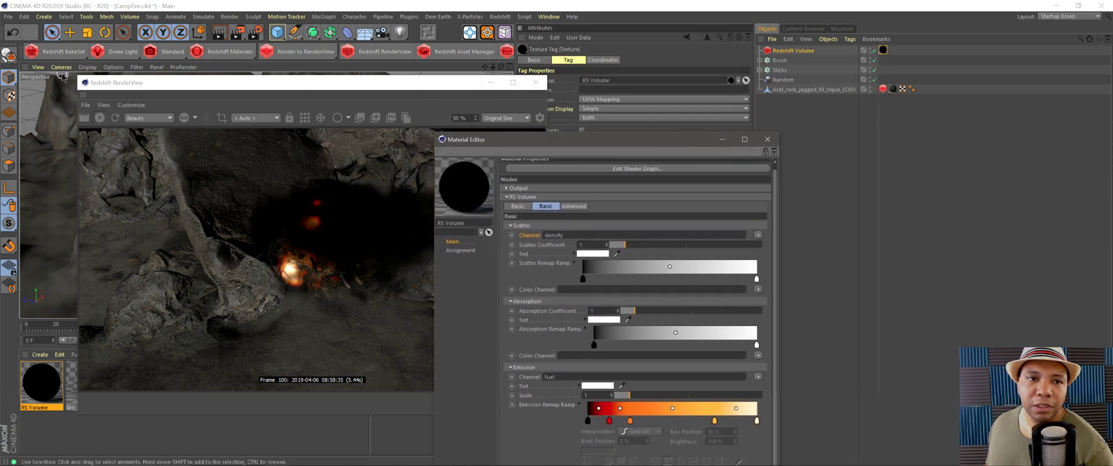
left_click(500, 16)
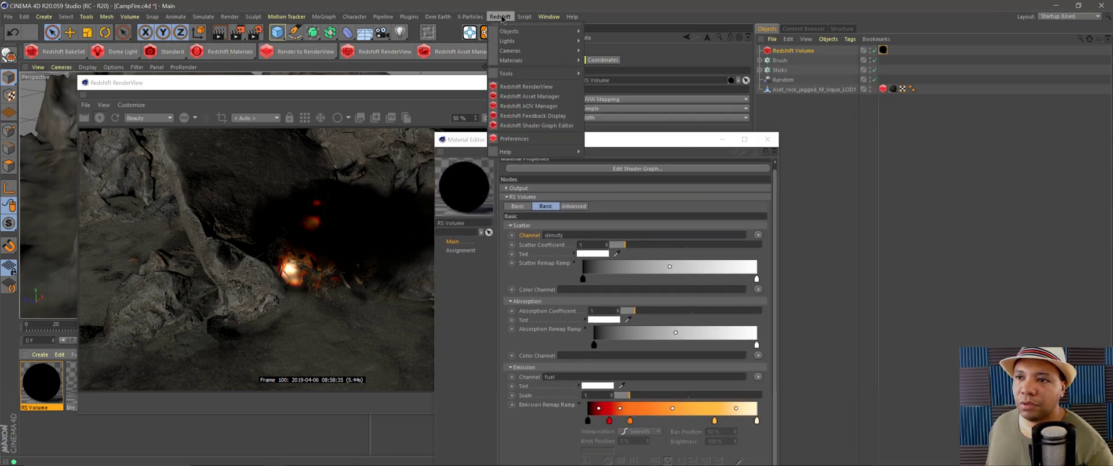
mouse_move(510, 36)
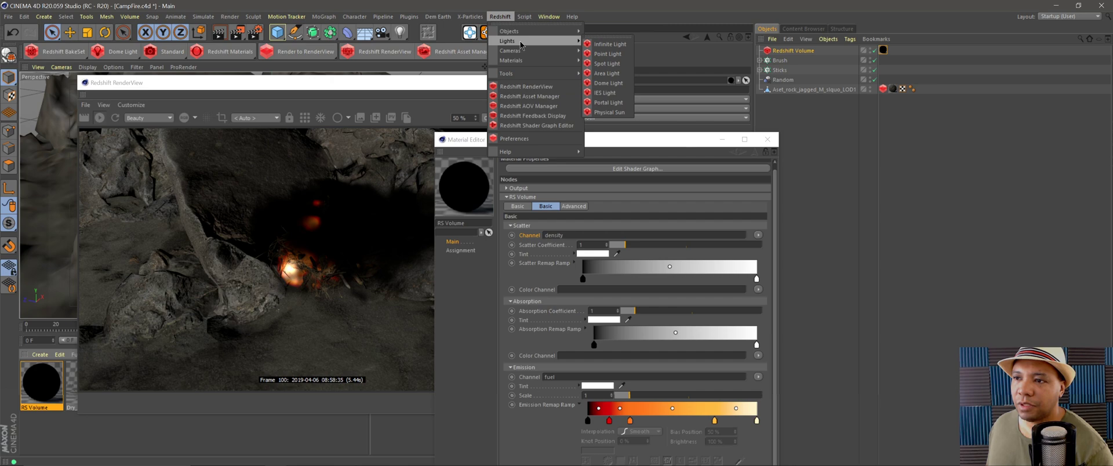
left_click(610, 83)
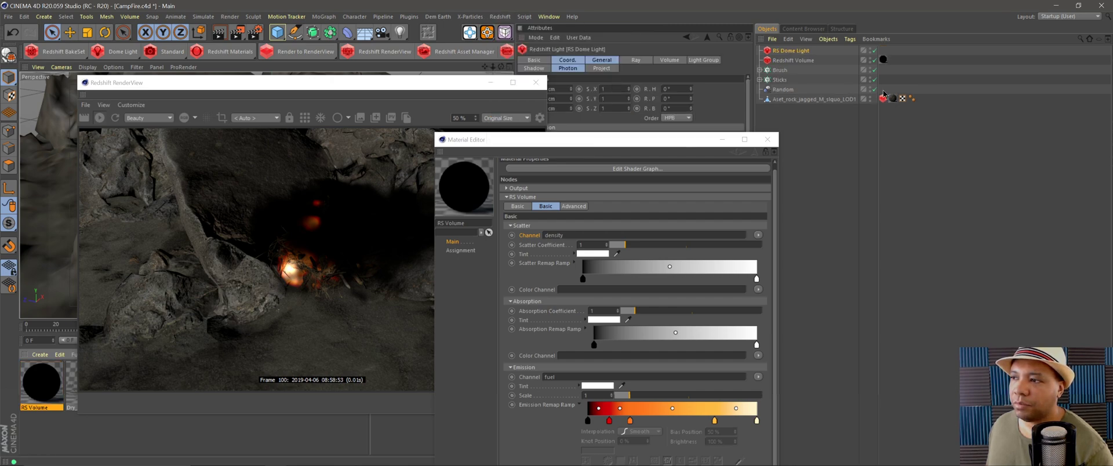
Step: Set the Dome Light's volume contribution scale to 1, keeping the render and light settings in view
left_click_drag(590, 145, 877, 159)
left_click_drag(399, 81, 353, 50)
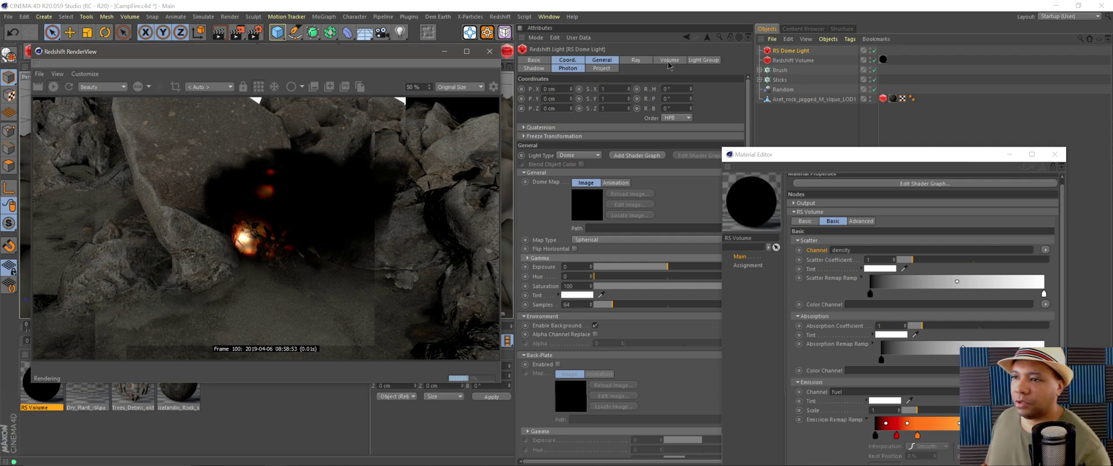
left_click(657, 62)
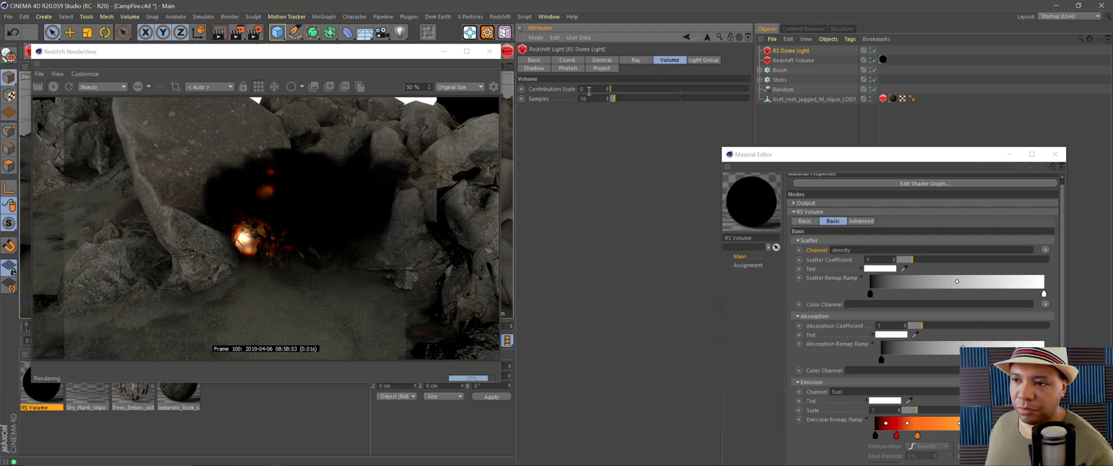
left_click_drag(611, 89, 749, 89)
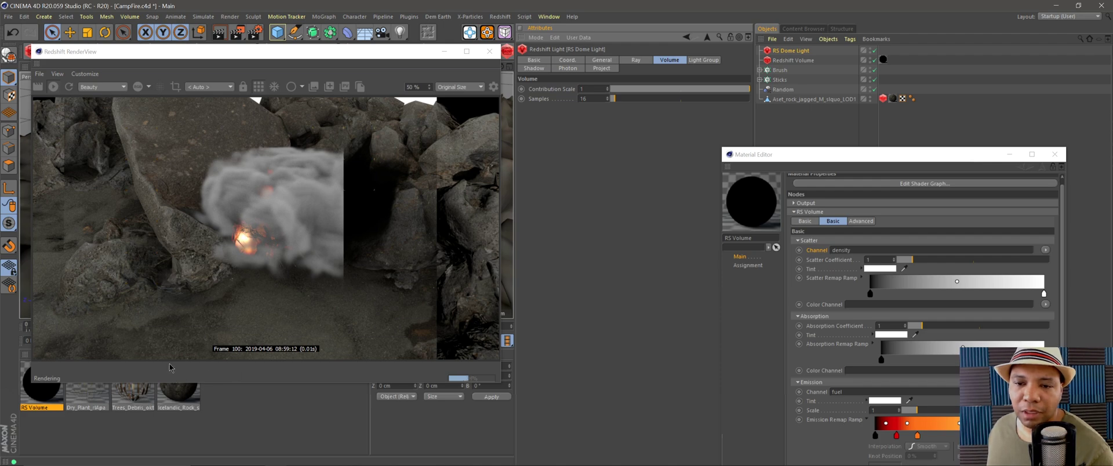
Step: Lower the RS Volume material's scatter coefficient to 0.11
mouse_move(321, 51)
left_mouse_down()
mouse_move(401, 33)
mouse_move(387, 49)
mouse_move(338, 59)
left_mouse_up()
left_click_drag(803, 158, 621, 42)
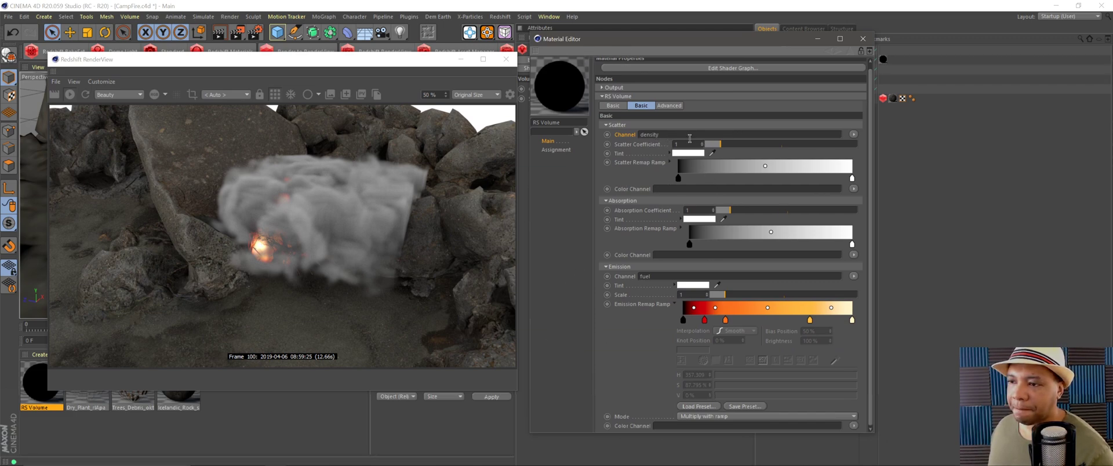
left_click_drag(711, 146, 708, 147)
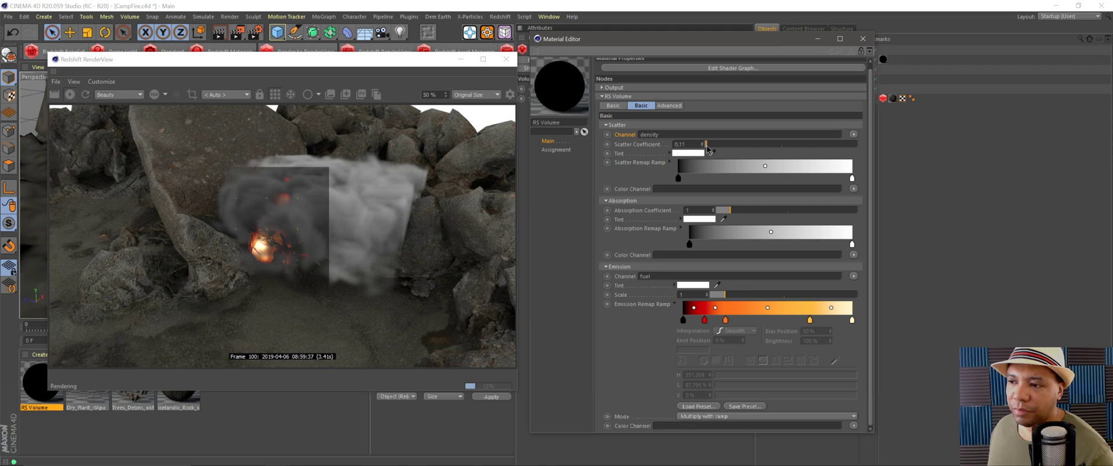
left_click_drag(708, 150, 707, 151)
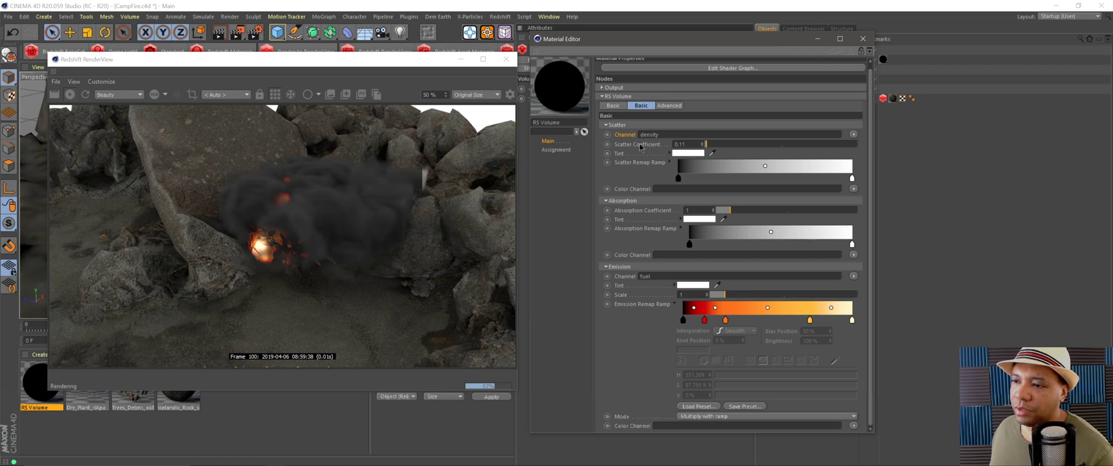
Step: Switch the RS Volume material's scatter channel to fuel
left_click(854, 134)
mouse_move(875, 146)
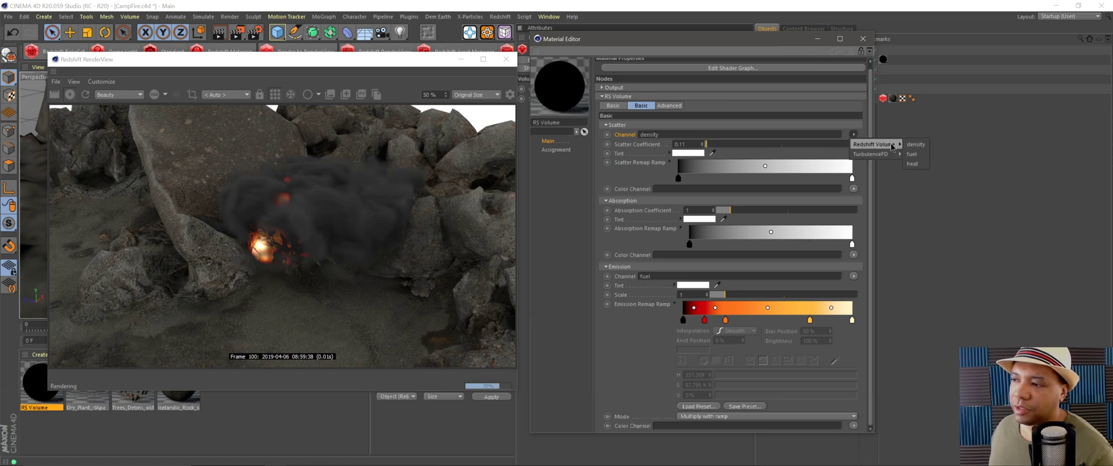
left_click(914, 153)
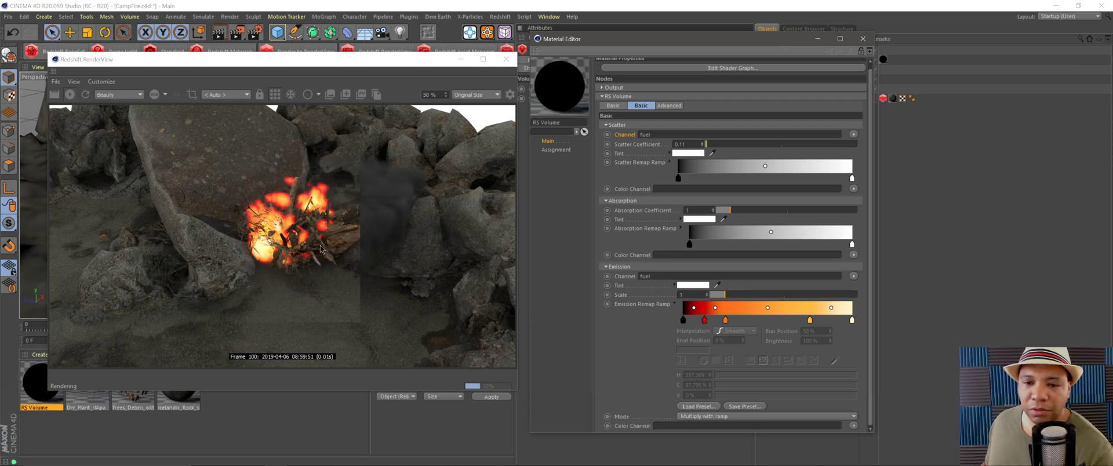
left_click_drag(795, 64, 798, 61)
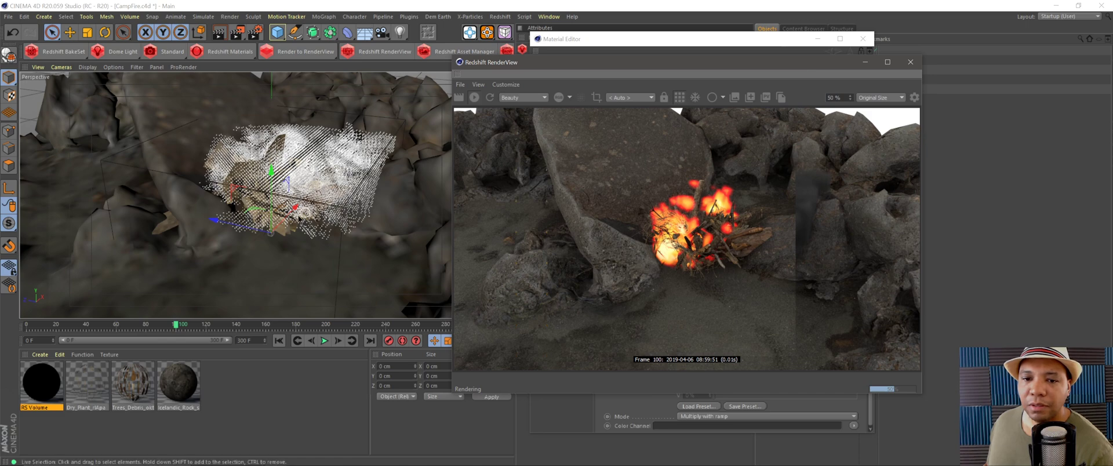
left_click_drag(215, 220, 235, 225)
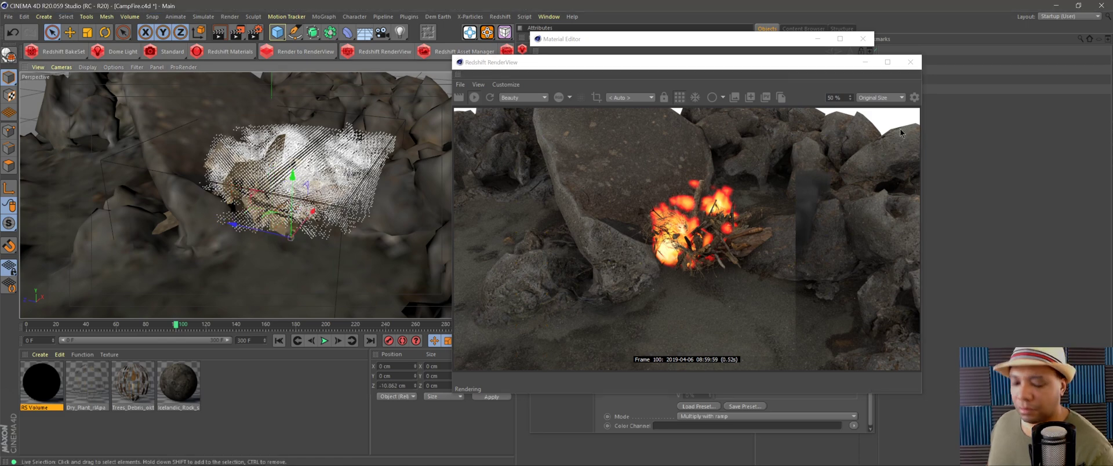
key("ctrl+z")
Step: Close the Material Editor, select the Redshift Volume and place the RenderView clear of the viewport
left_click_drag(765, 42, 385, 93)
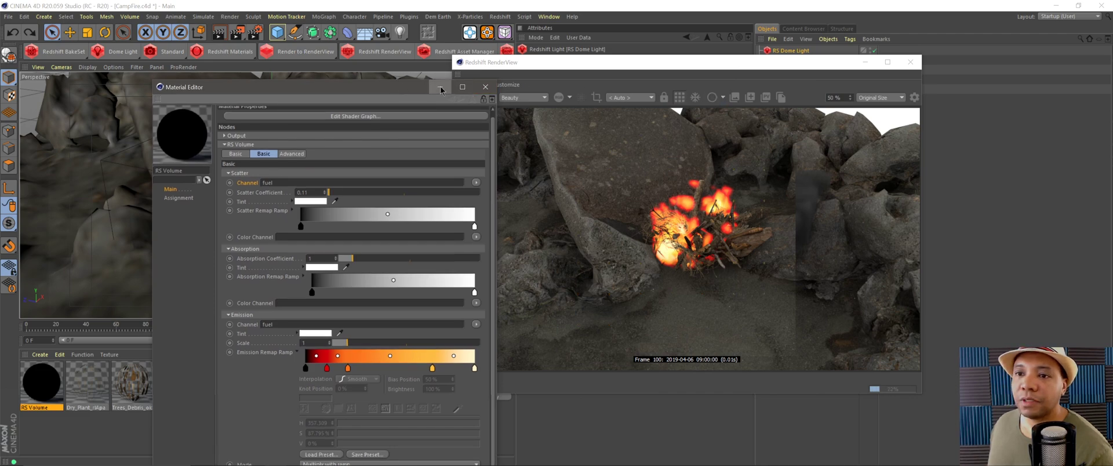
left_click(486, 86)
left_click_drag(631, 68, 376, 117)
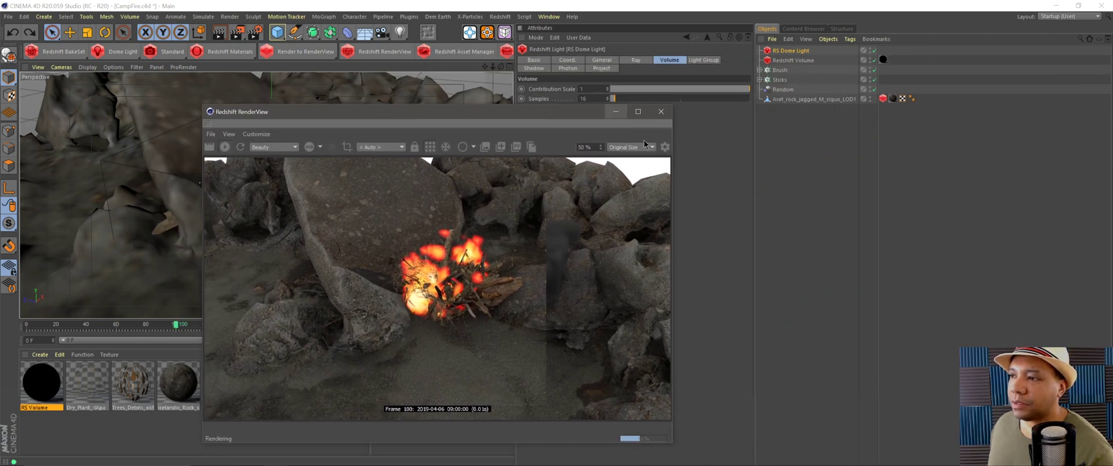
left_click(796, 60)
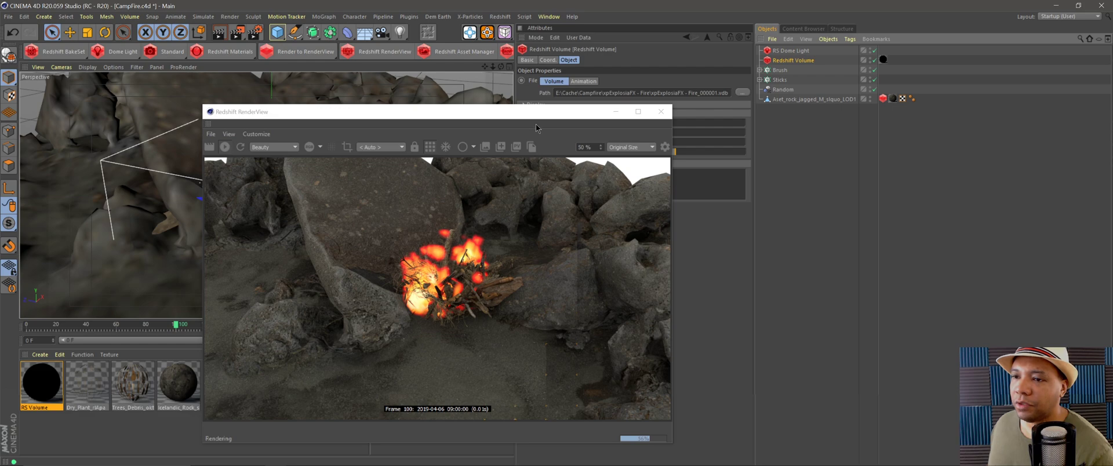
left_click_drag(535, 113, 837, 72)
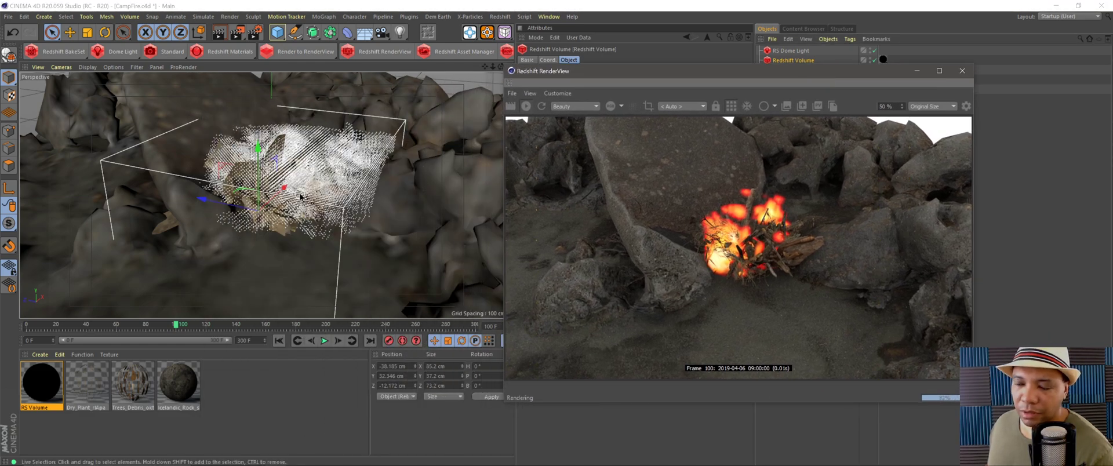
Step: Move the Redshift Volume to about X -47.8 cm, Z -18.5 cm and rotate its heading to about 71.5°
left_click_drag(280, 194, 264, 203)
left_click_drag(198, 213, 212, 215)
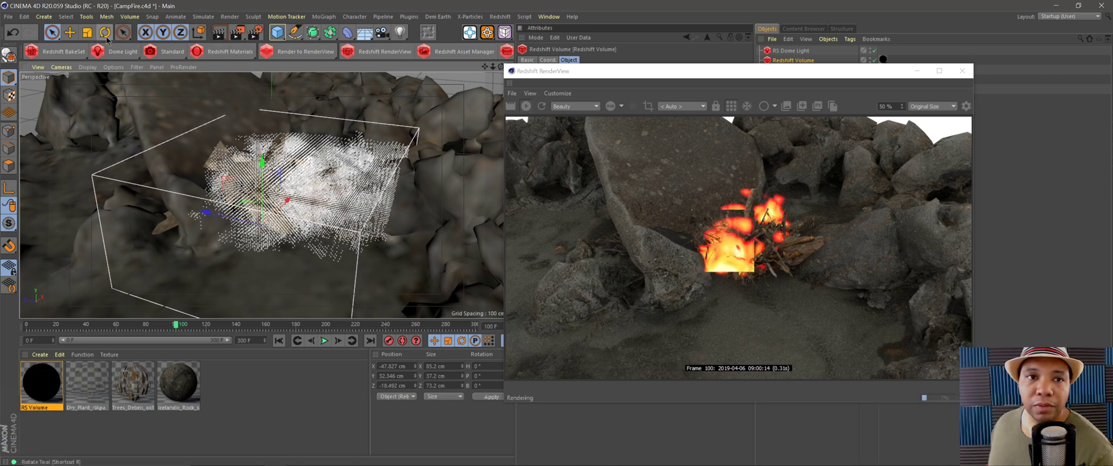
key("r")
mouse_move(284, 246)
left_mouse_down()
mouse_move(254, 245)
mouse_move(289, 246)
left_mouse_up()
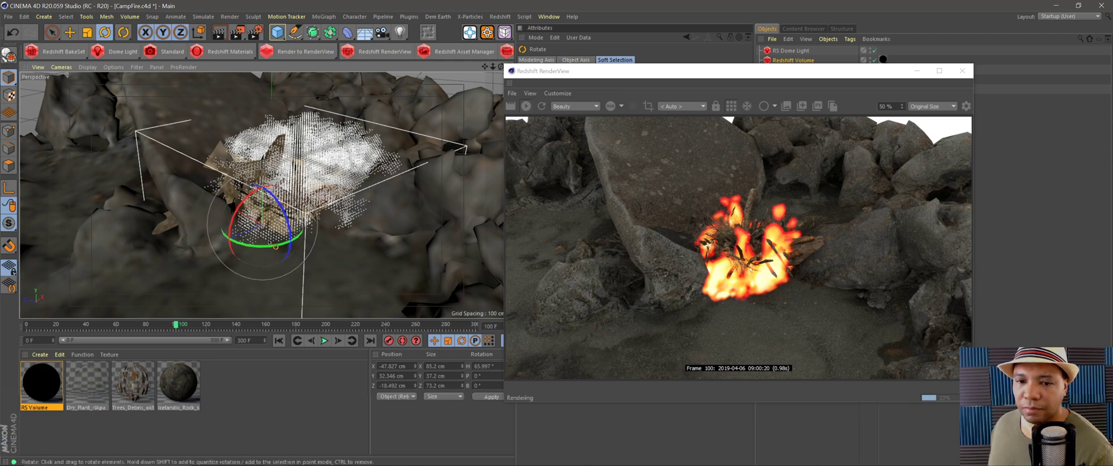
left_click_drag(268, 246, 271, 246)
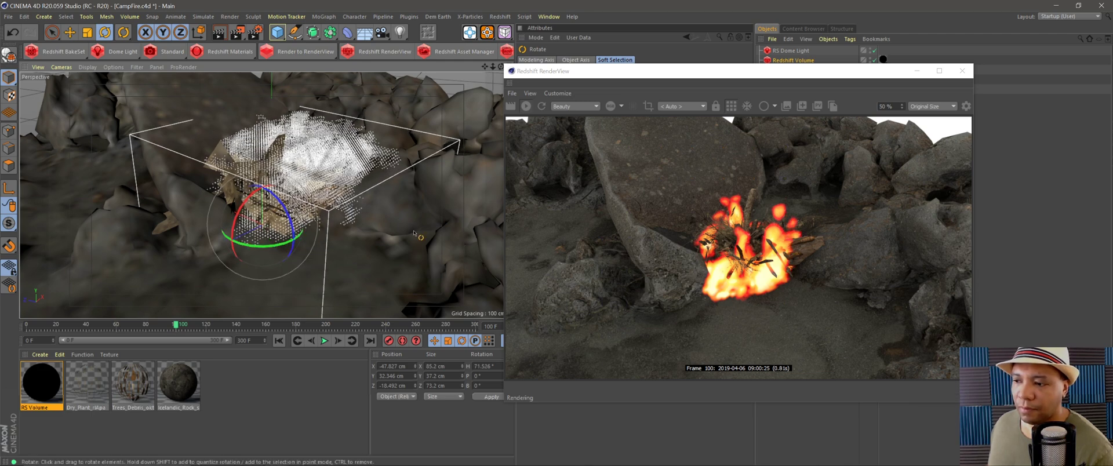
Step: Set the Redshift Volume's X and Z scale to 0.1 in its coordinates, keeping the render beside the settings
mouse_move(96, 462)
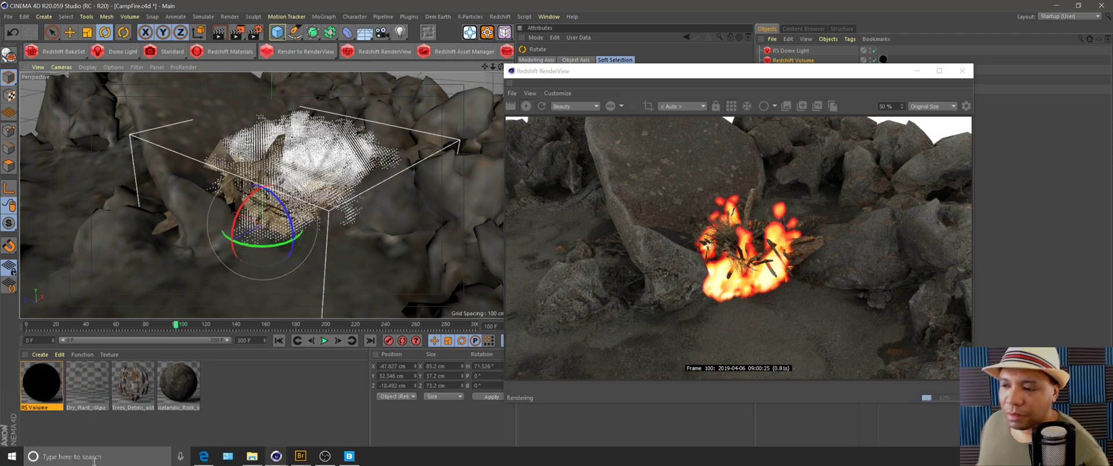
left_click(87, 32)
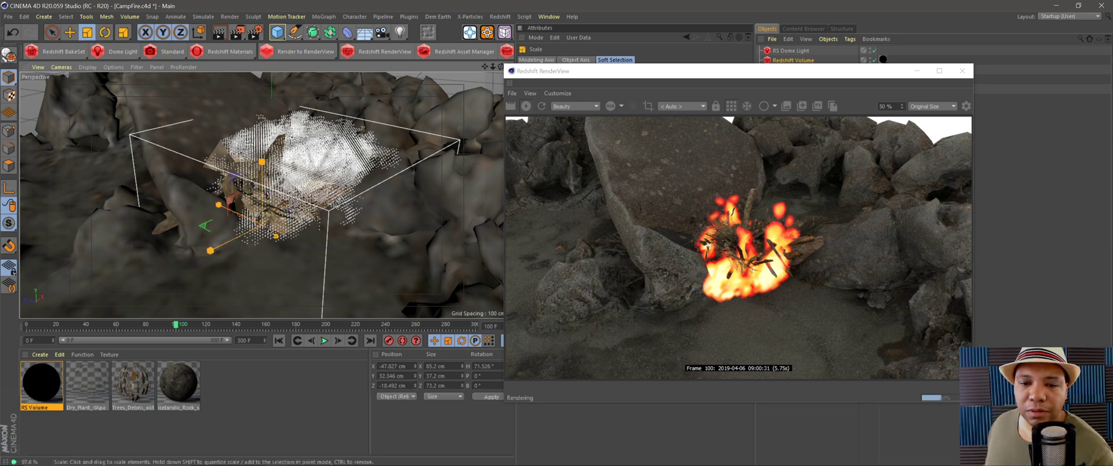
left_click_drag(808, 70, 771, 93)
left_click(788, 60)
left_click_drag(603, 99, 154, 76)
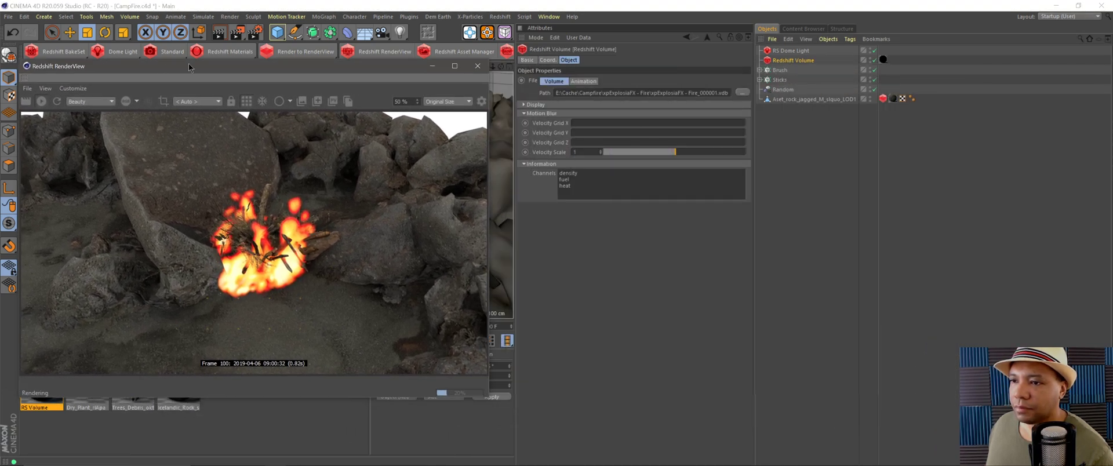
left_click(548, 60)
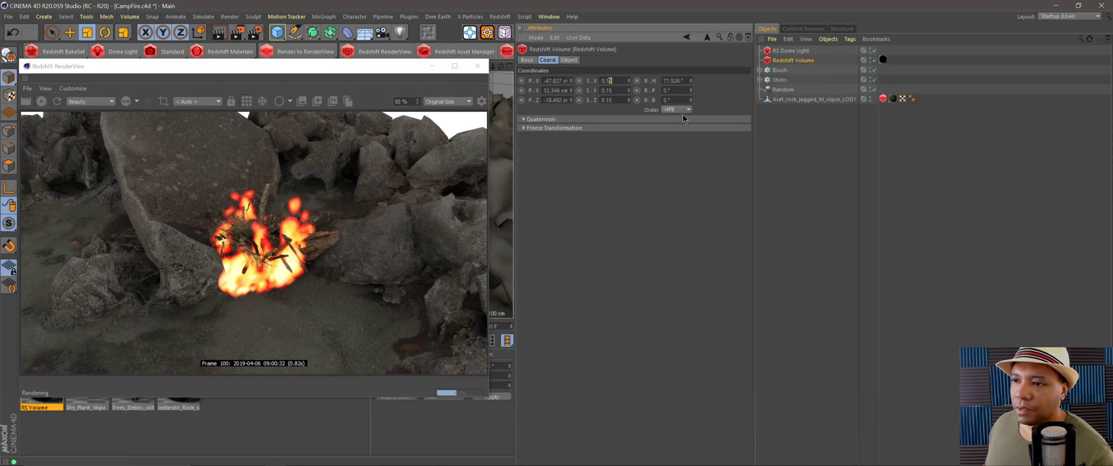
key("Tab")
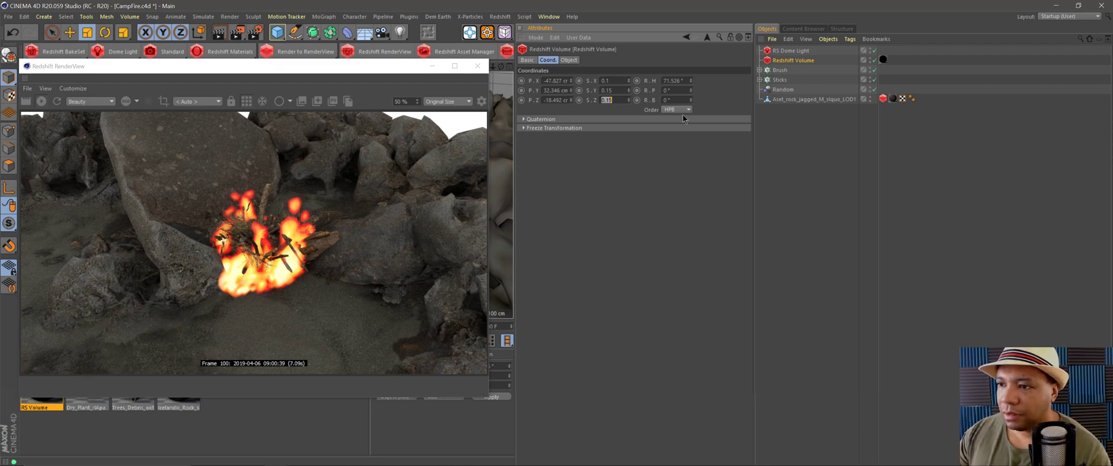
key("Tab")
type("0.1")
key("Return")
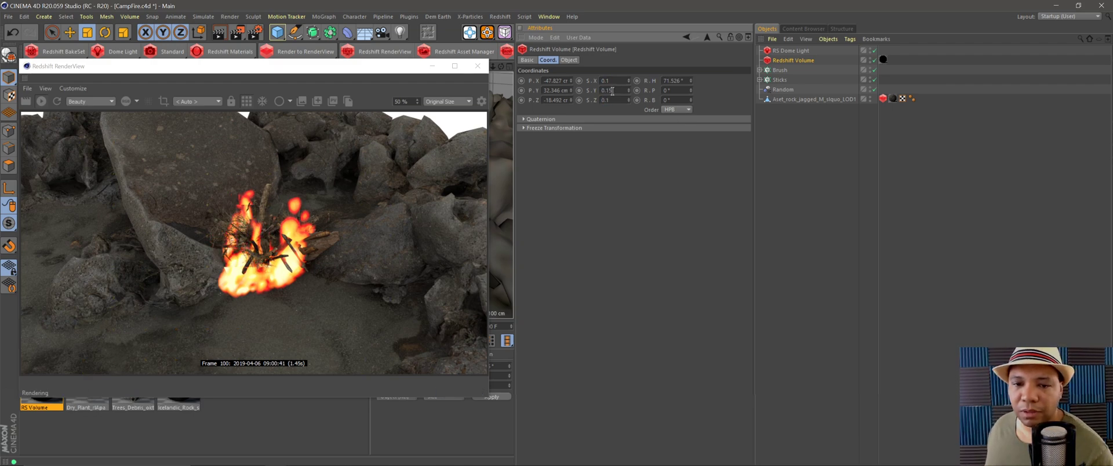
Step: Set the Redshift Volume's Y scale to 0.2 and compare the flames in the RenderView with the viewport
left_click_drag(606, 90, 699, 110)
type("2")
key("Return")
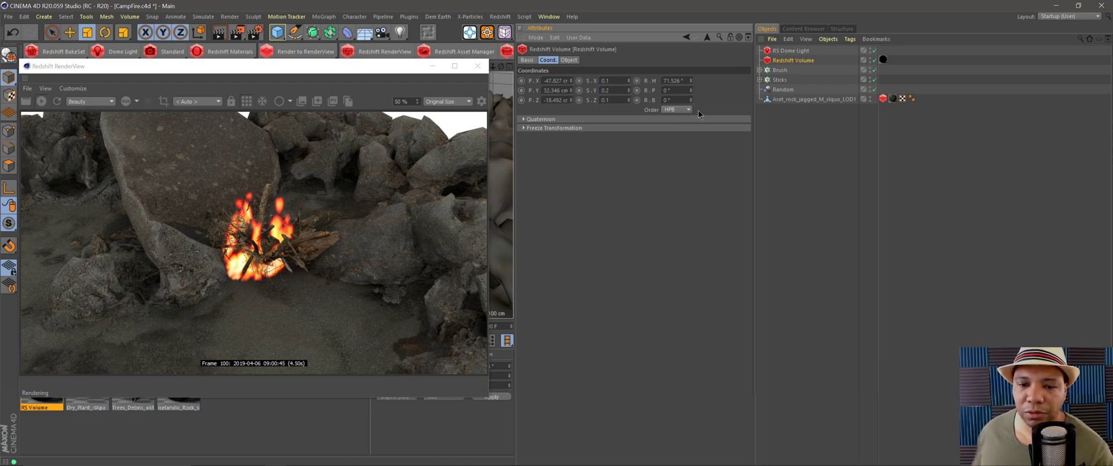
left_click_drag(249, 65, 709, 61)
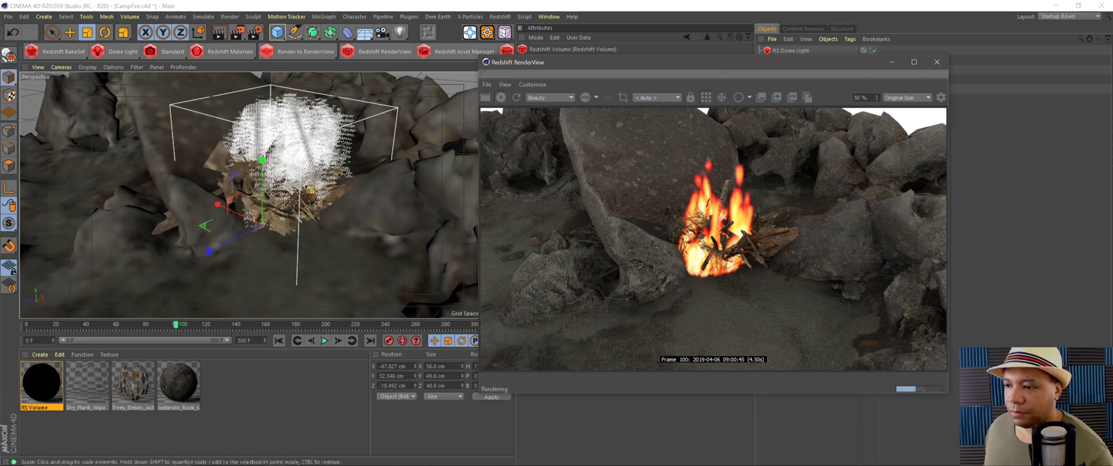
scroll(288, 191, "up", 3)
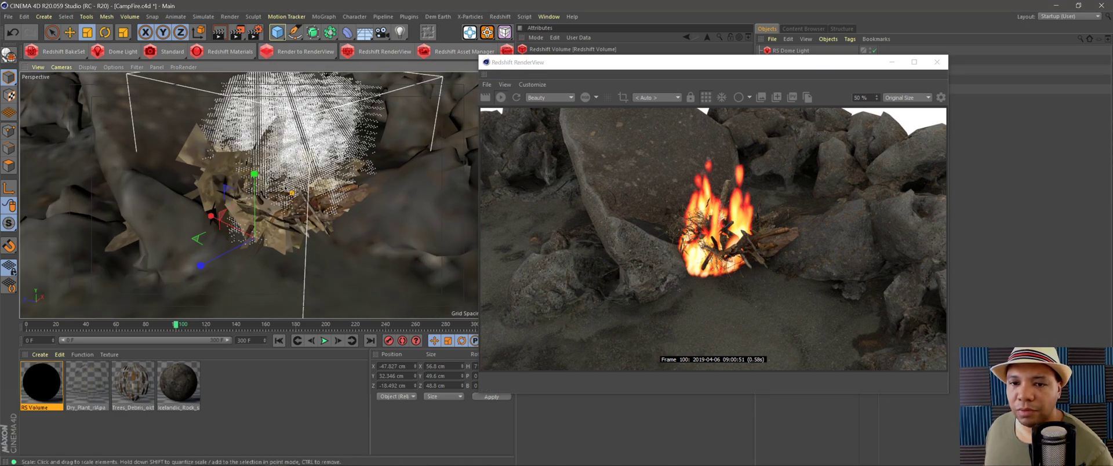
middle_click_drag(288, 191, 279, 223, "alt")
Step: Load table_mountain_1_8k.hdr from Adobe Bridge's HDRI_Lighting probes folder as the RS Dome Light's dome map, without copying it to the project
left_click_drag(819, 66, 397, 61)
left_click(791, 50)
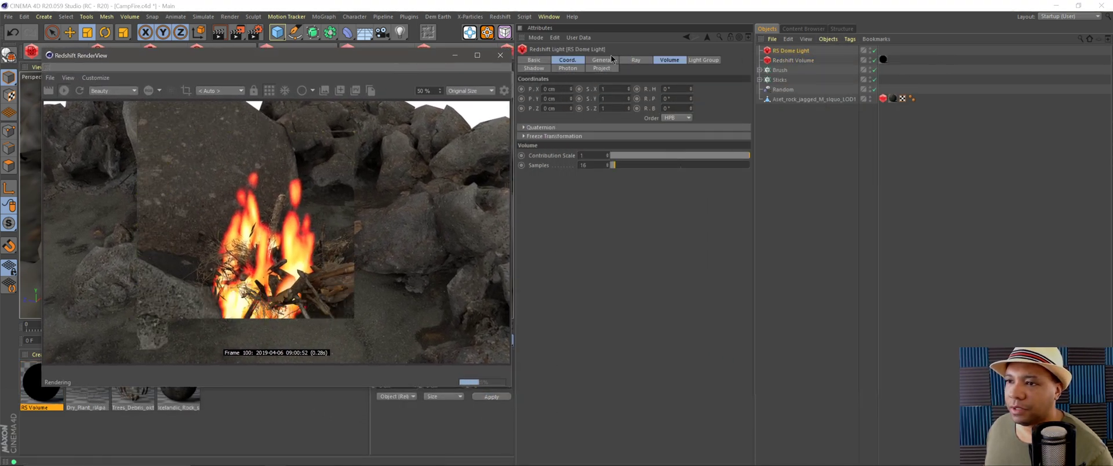
left_click(603, 61)
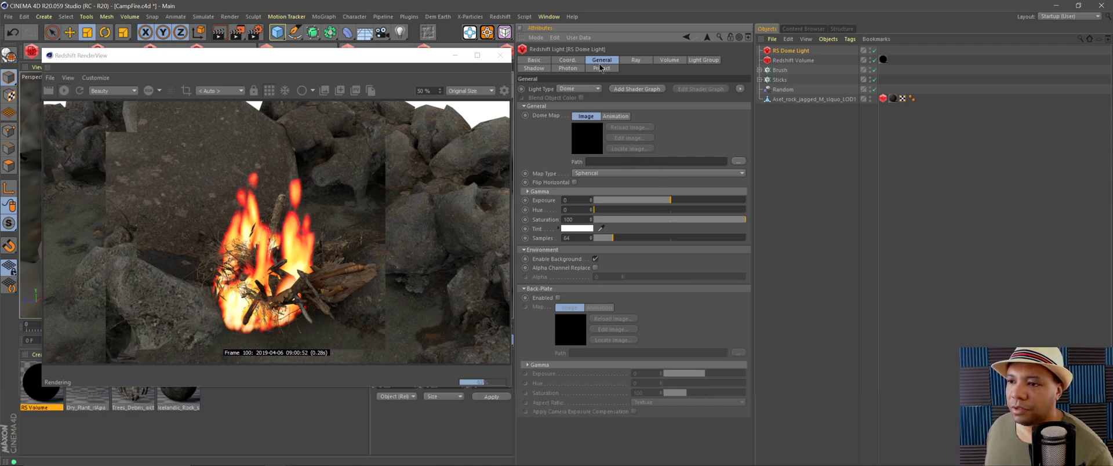
left_click(301, 462)
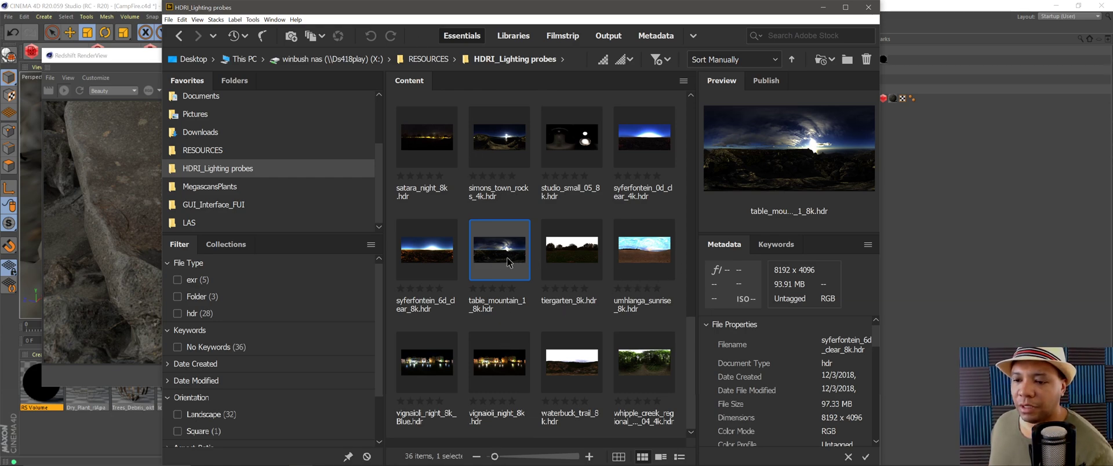
left_click_drag(654, 11, 303, 22)
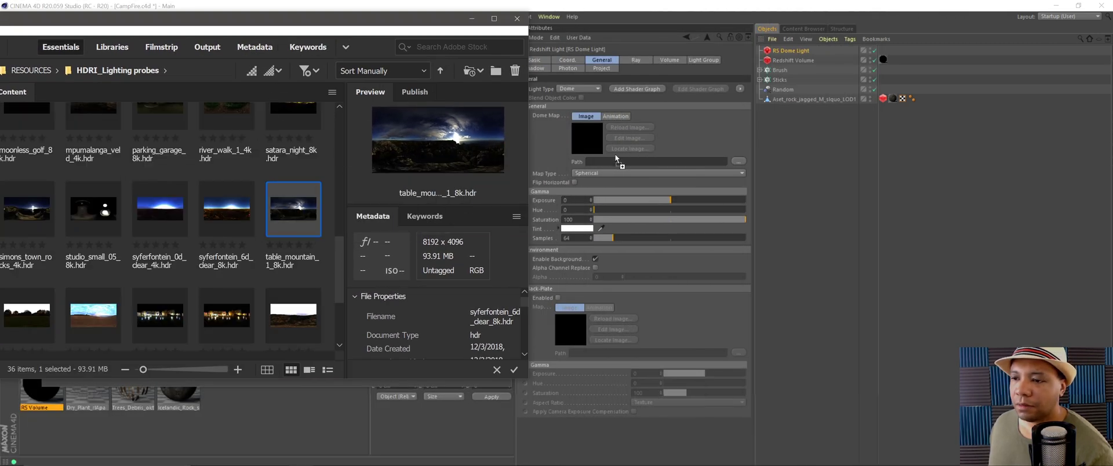
left_click_drag(615, 166, 614, 164)
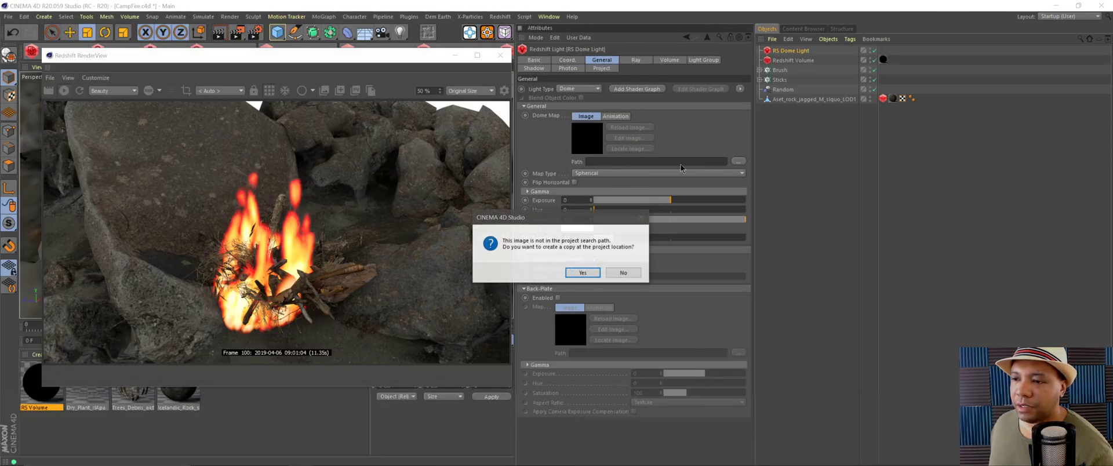
left_click(624, 273)
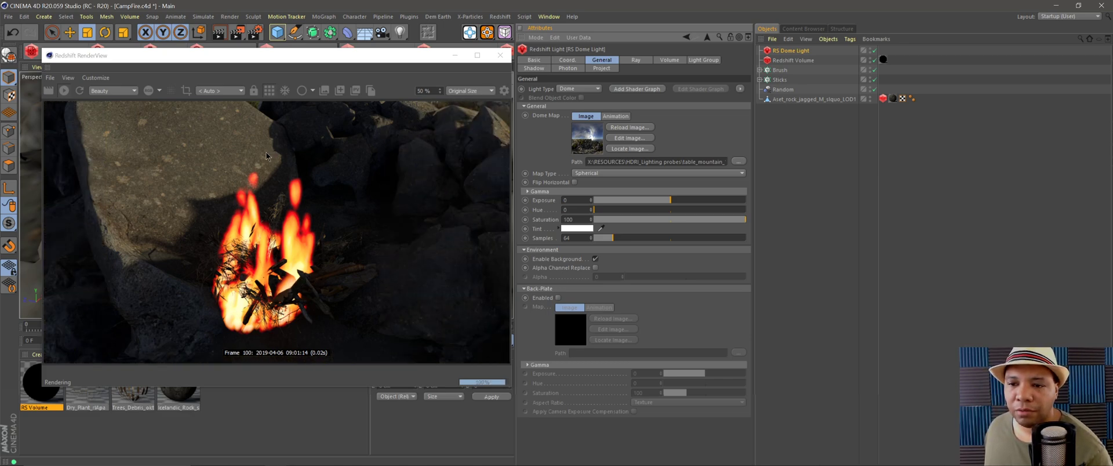
Step: Add a Volume Fog Emission AOV in the Redshift AOV Manager and select it to show its settings
left_click_drag(311, 56, 389, 60)
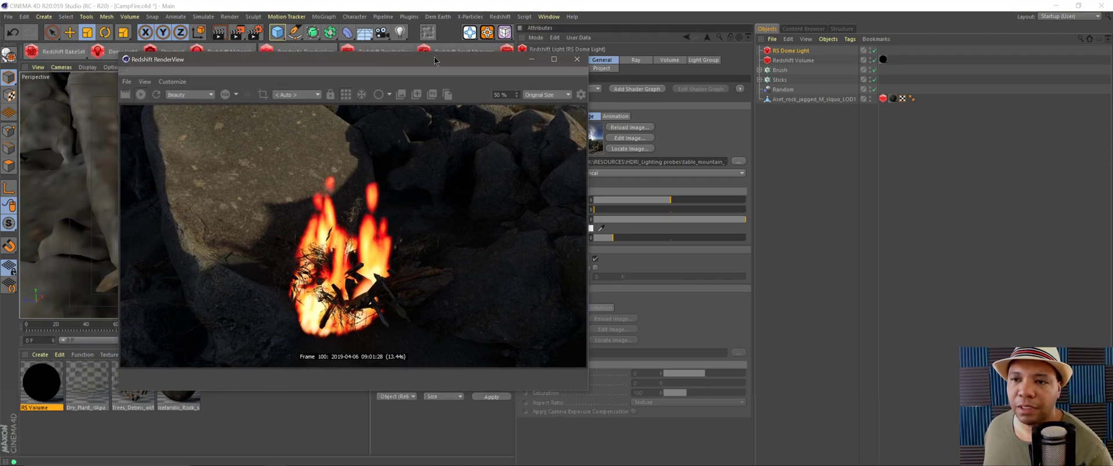
left_click_drag(435, 59, 430, 139)
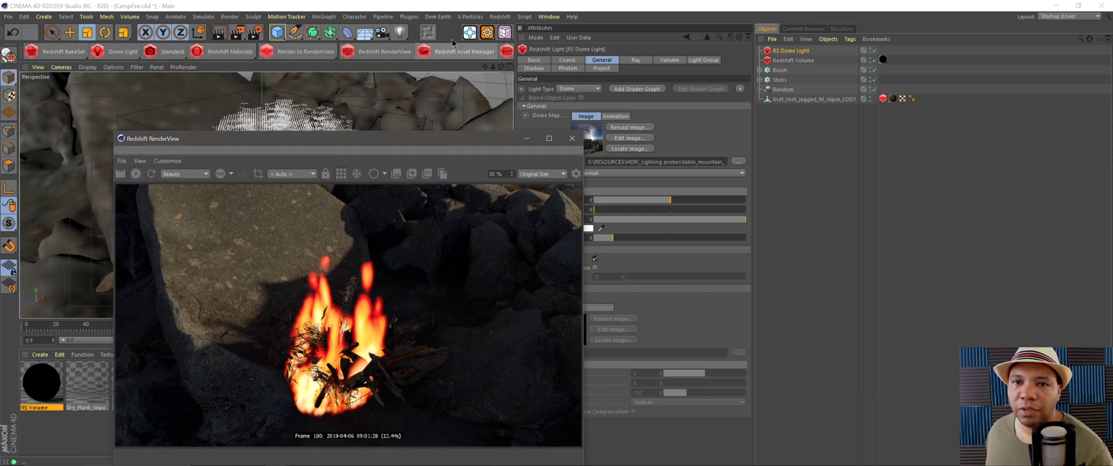
left_click(507, 17)
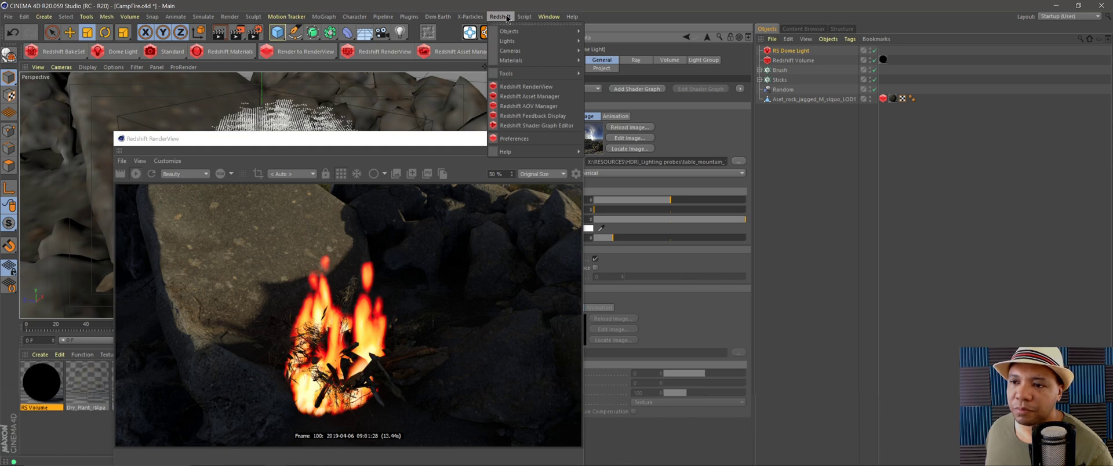
left_click(529, 106)
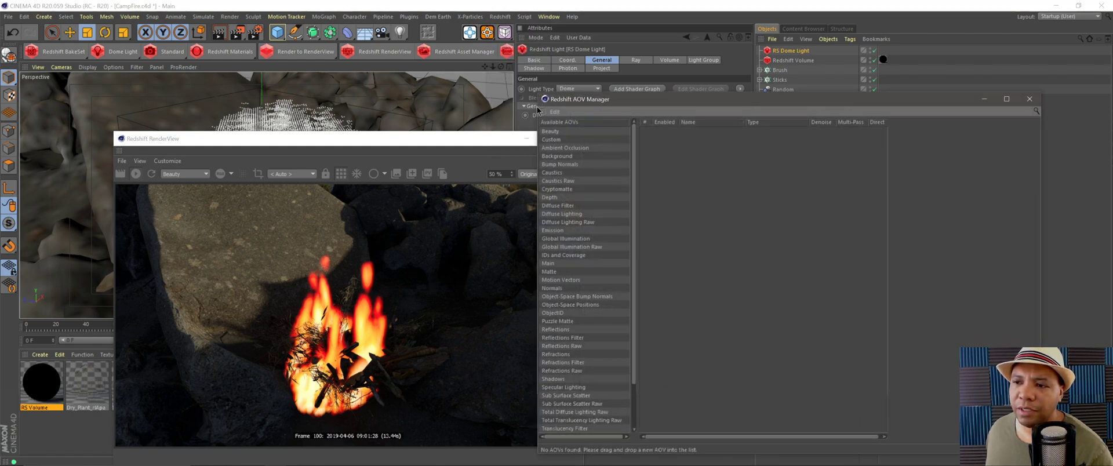
scroll(591, 338, "down", 2)
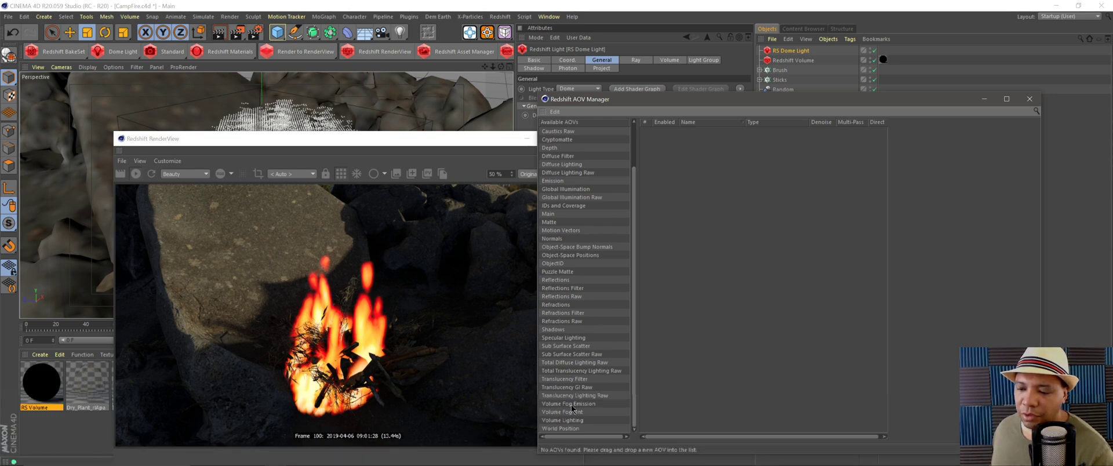
left_click_drag(573, 406, 728, 267)
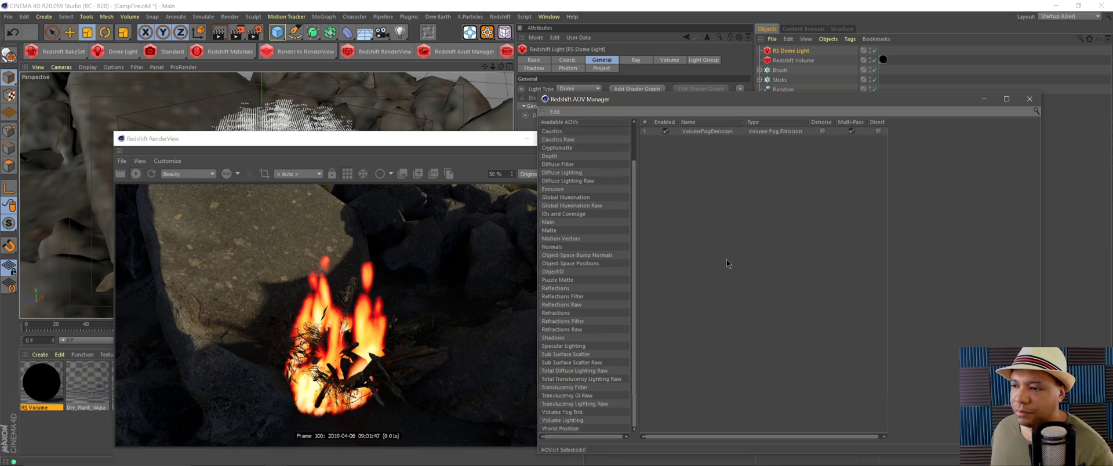
left_click(705, 131)
Step: Display the VolumeFogEmission pass in the Redshift RenderView to examine the isolated fire
left_click_drag(413, 144, 398, 61)
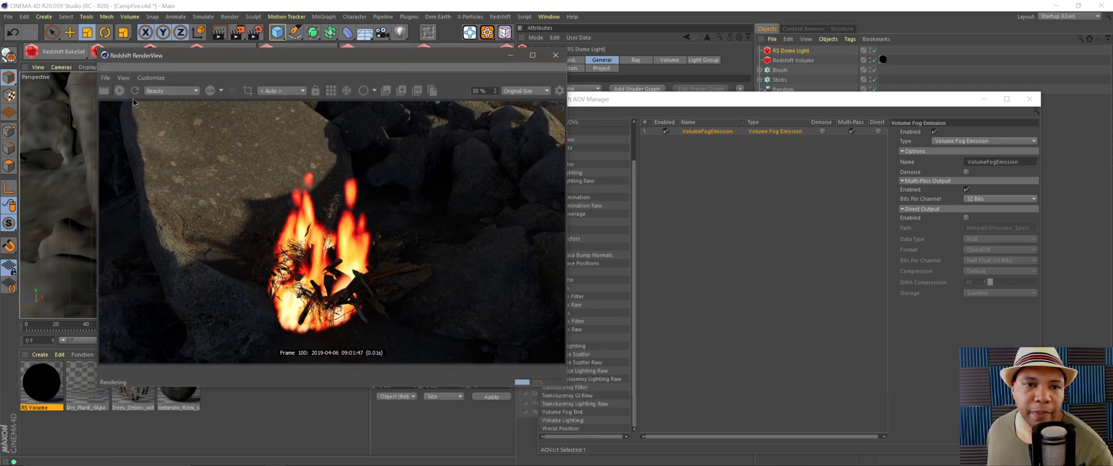
left_click(182, 92)
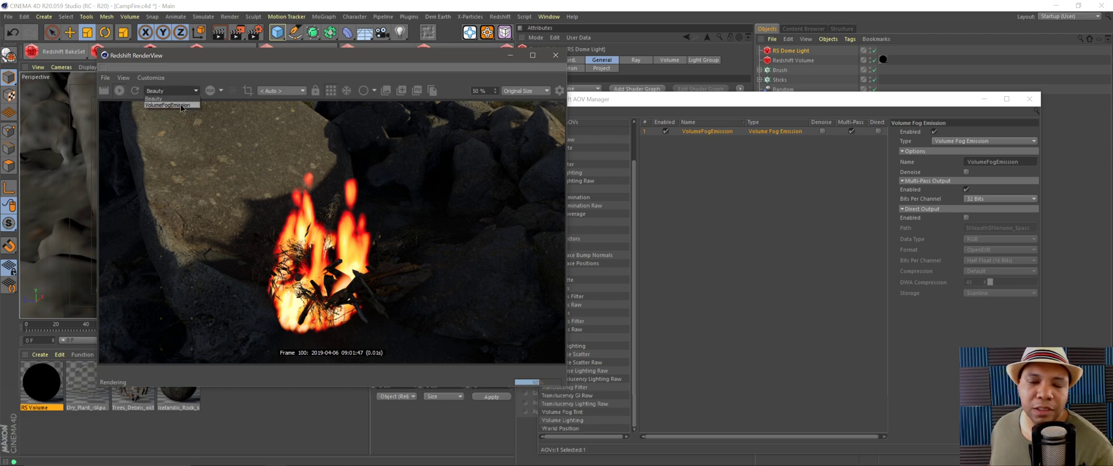
left_click(174, 105)
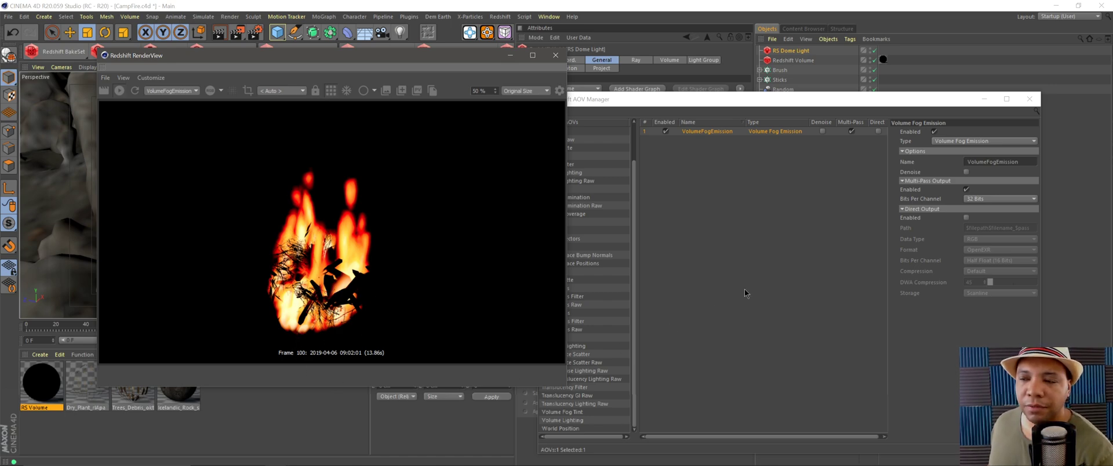
Step: Close the Redshift AOV Manager and the RenderView
left_click_drag(913, 110, 599, 93)
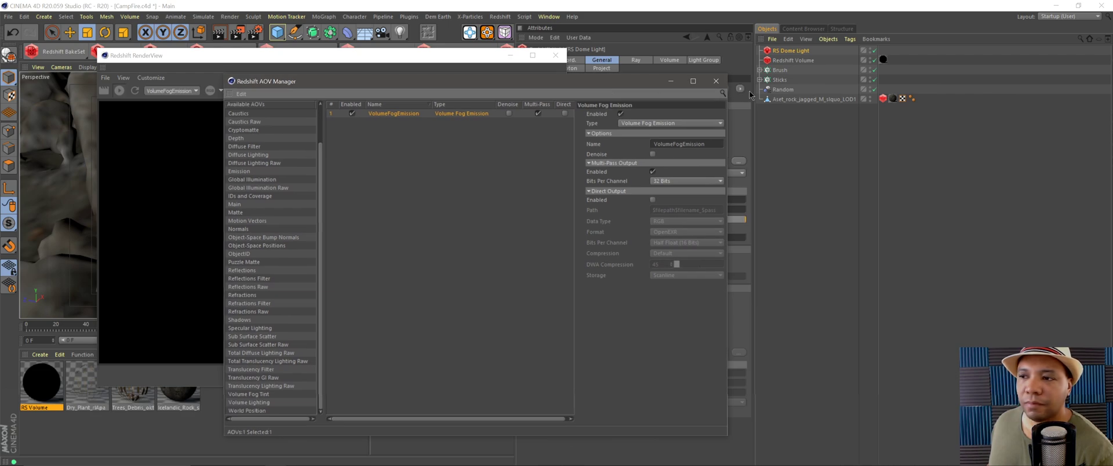
left_click(716, 81)
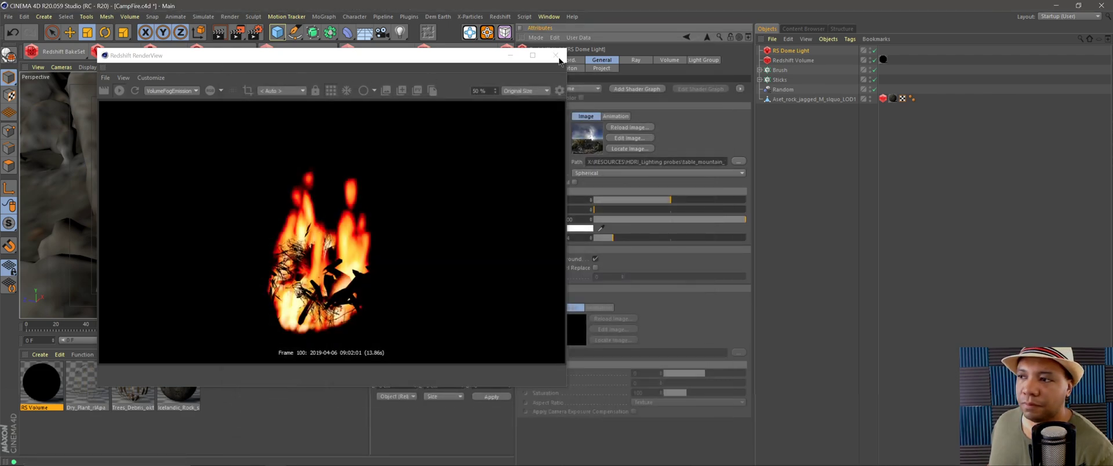
left_click(556, 56)
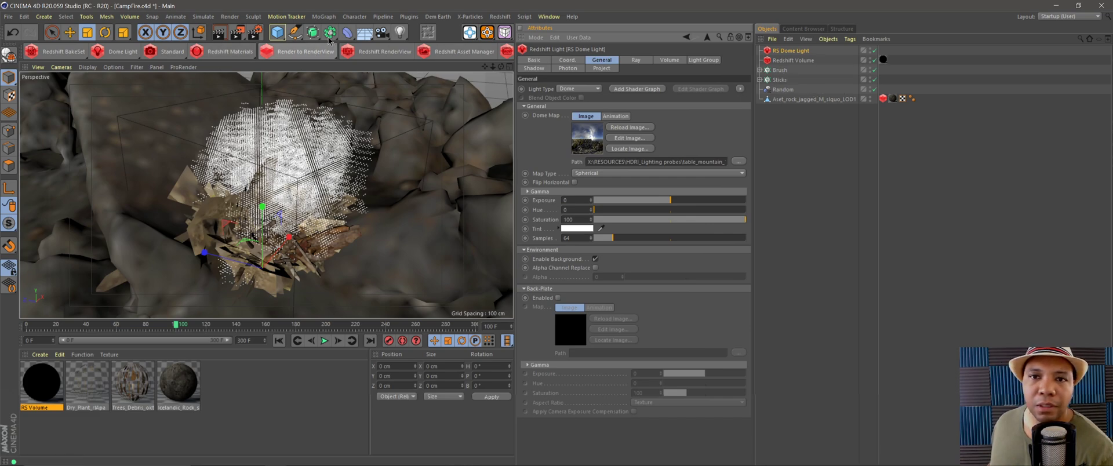
Step: Add an External Compositing tag to the Brush cloner, copy it to the Sticks cloner and select Sticks
left_click(789, 70)
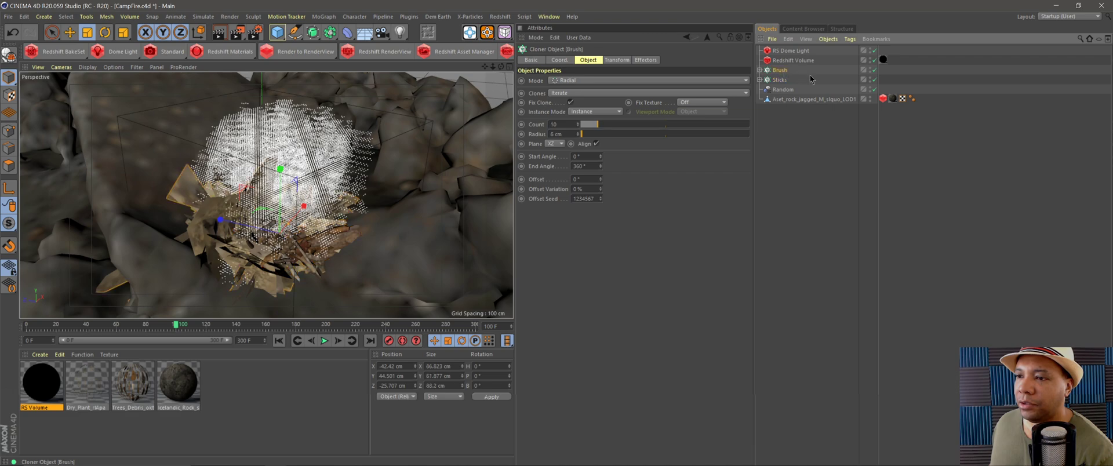
left_click(850, 39)
mouse_move(870, 54)
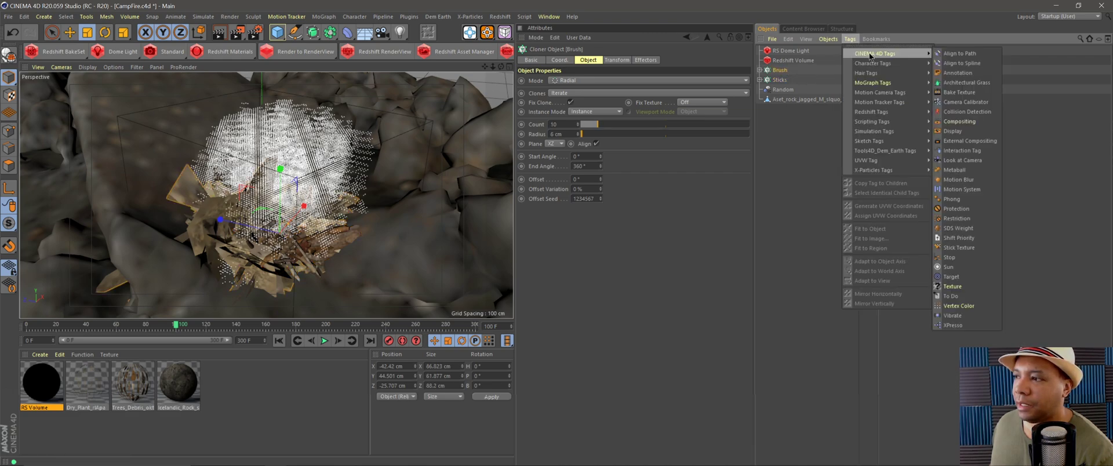
left_click(964, 141)
left_click(787, 70)
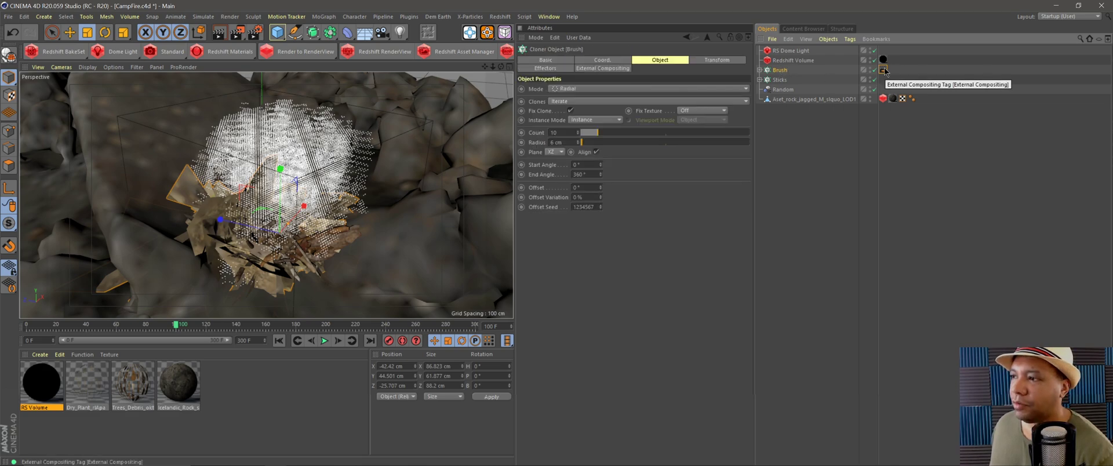
left_click_drag(884, 70, 884, 79)
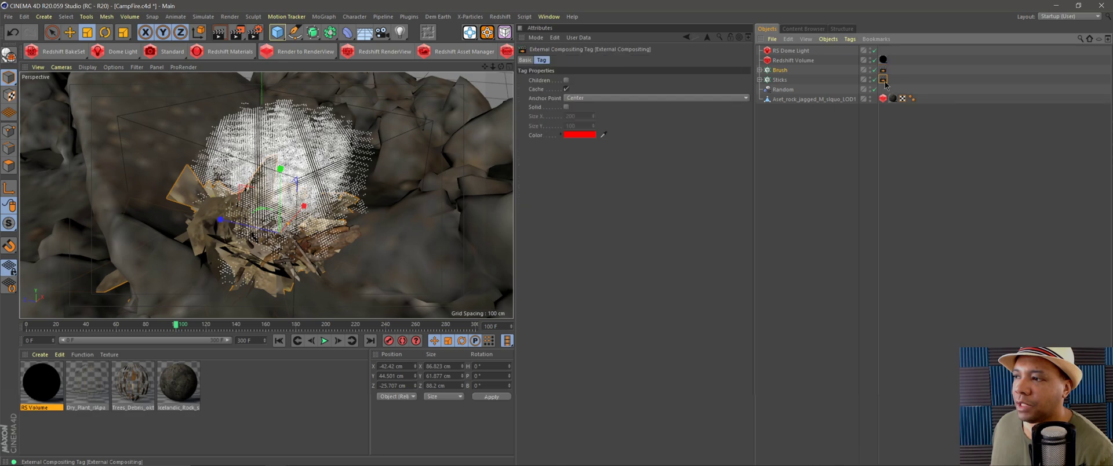
left_click(780, 79)
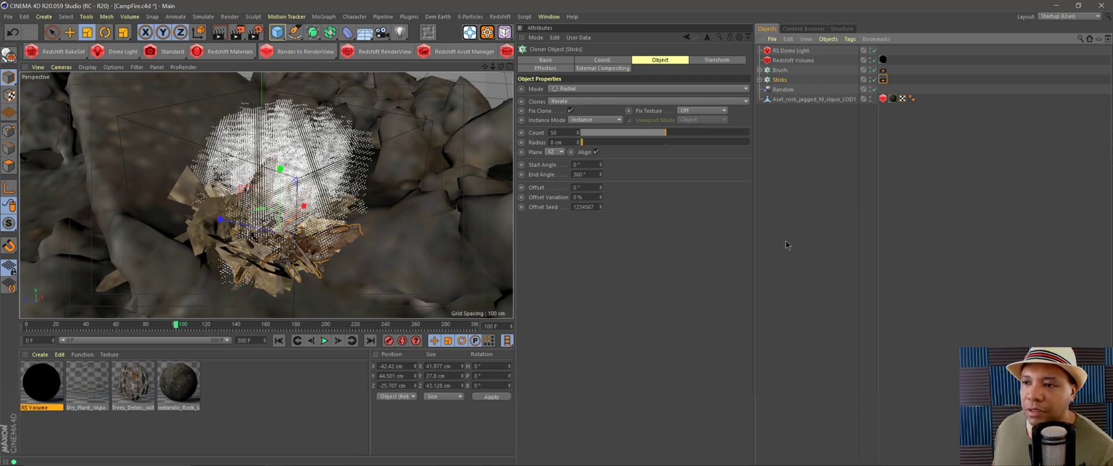
Step: Enable the alpha channel for the regular image in the render settings' save options
left_click(256, 32)
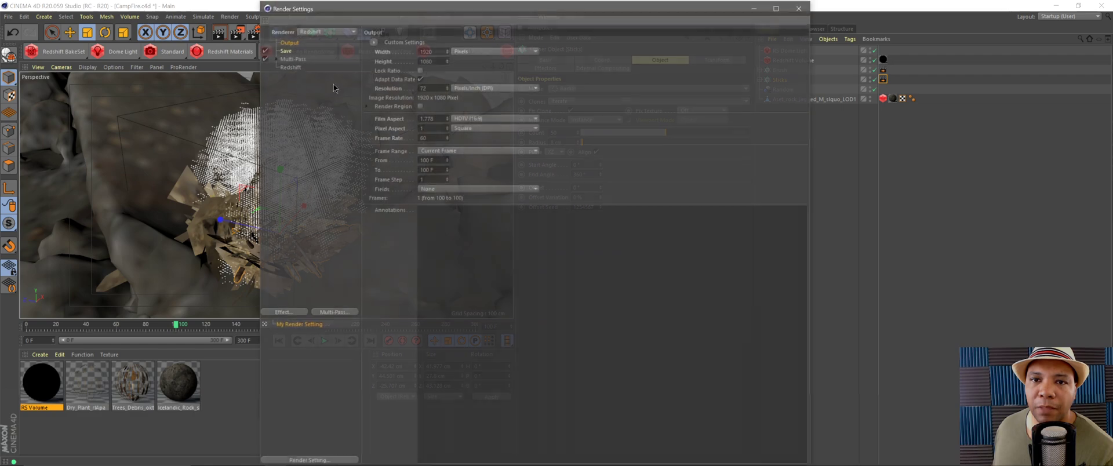
left_click(294, 51)
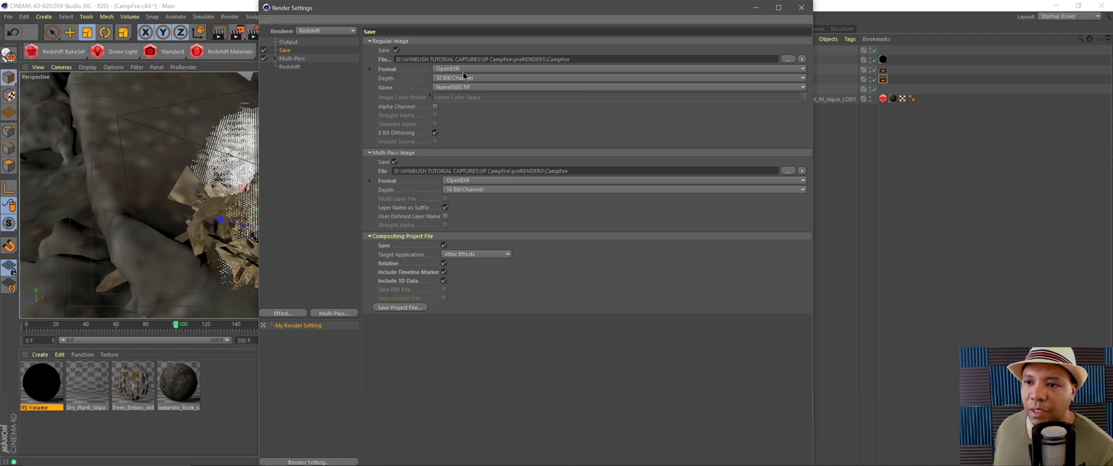
left_click(436, 107)
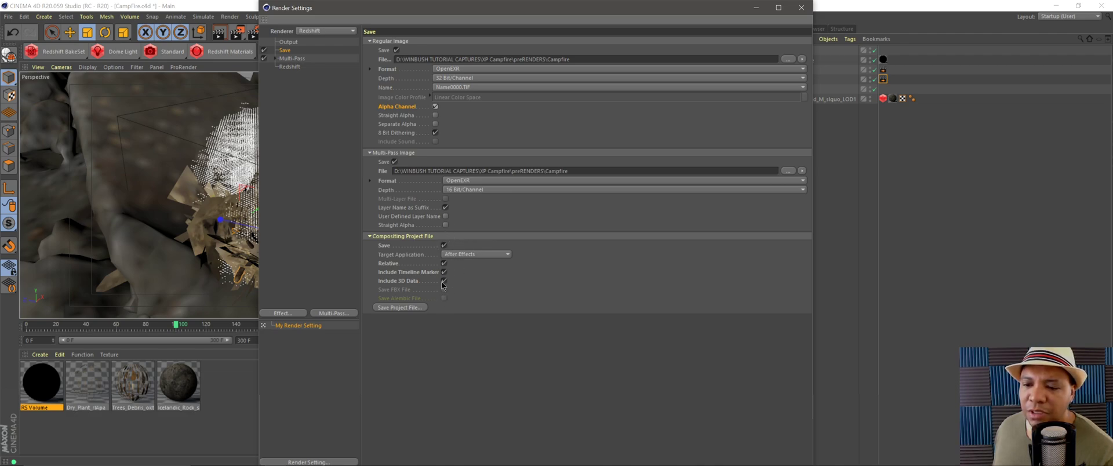
Step: Set Redshift's primary GI engine to Brute Force and the secondary GI engine to Irradiance Point Cloud
left_click(290, 66)
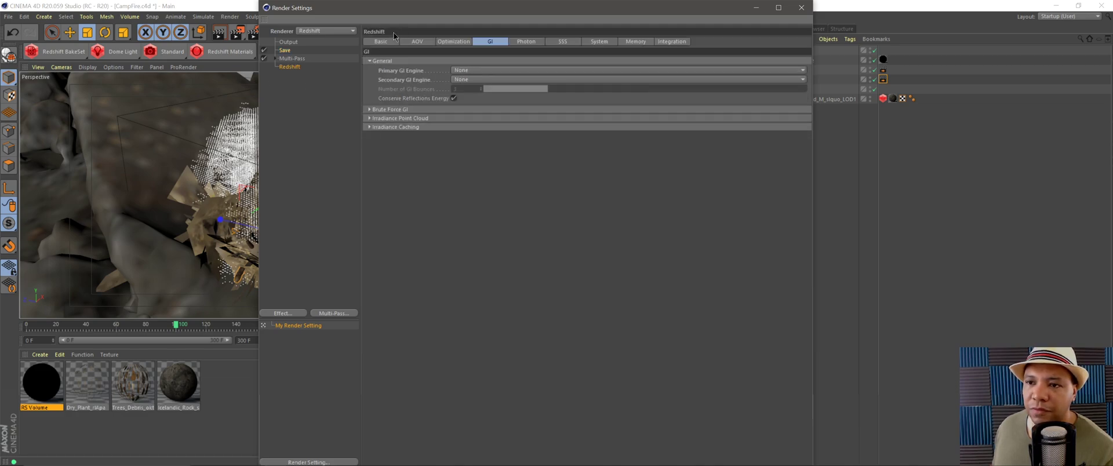
left_click(471, 71)
left_click(474, 111)
left_click(473, 80)
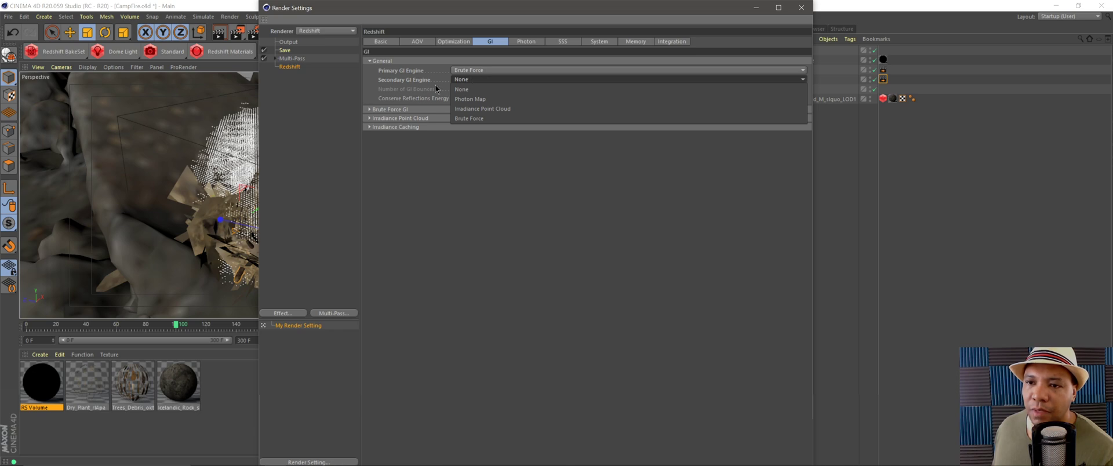
left_click(489, 109)
Step: Set Redshift's unified sampling to 128 minimum and 256 maximum samples and close the render settings
left_click(417, 42)
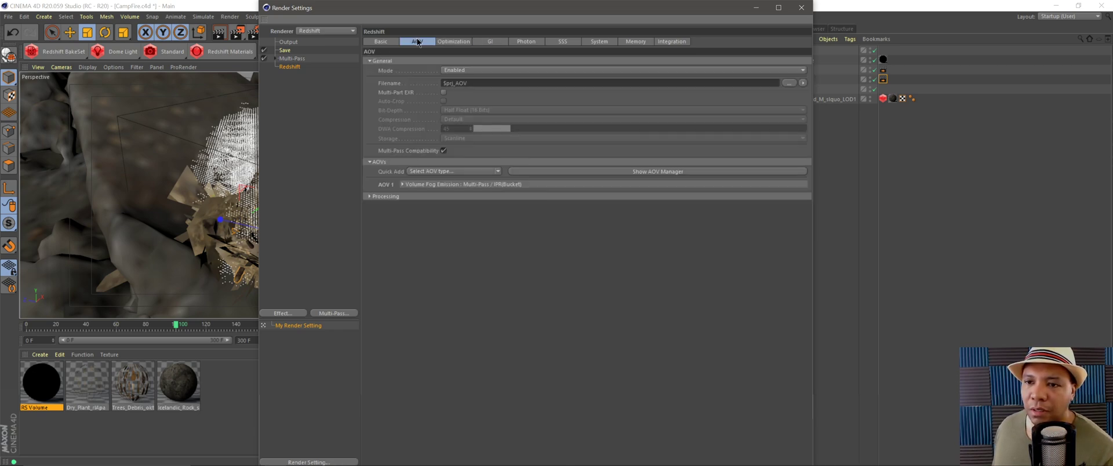
left_click(381, 41)
left_click(417, 42)
left_click(454, 41)
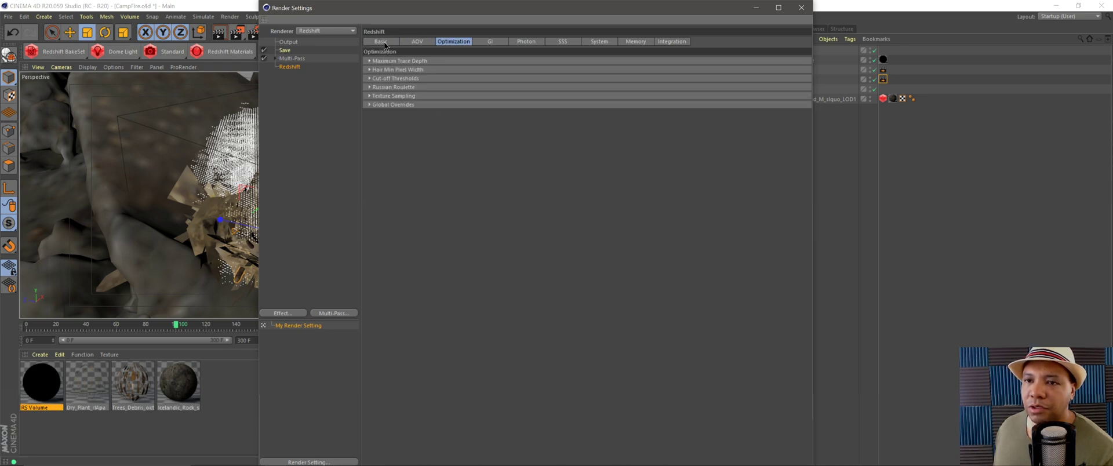
left_click(381, 42)
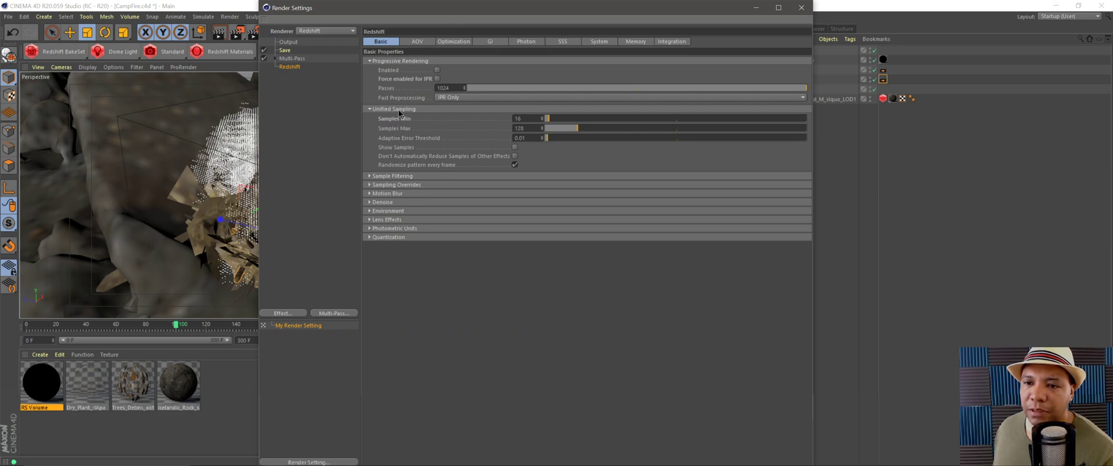
type("128")
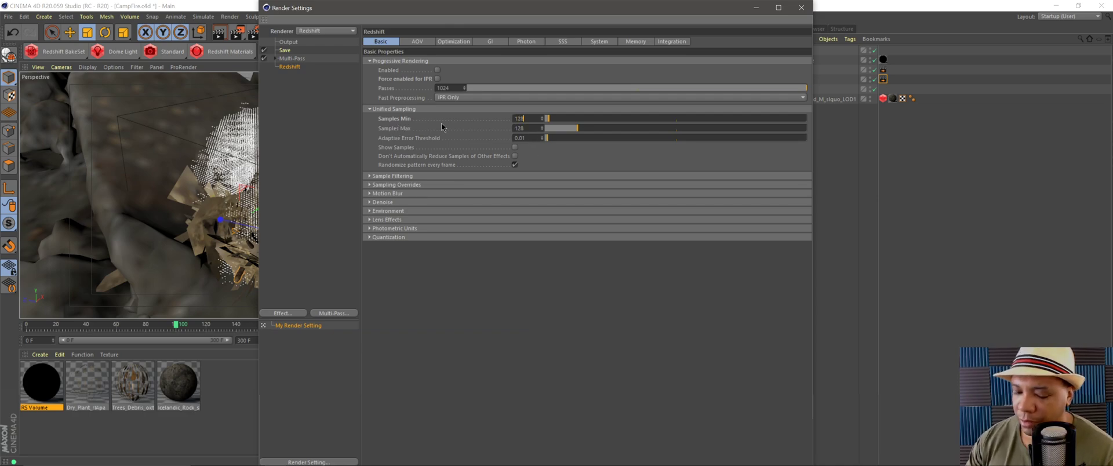
key("Tab")
type("156")
key("Return")
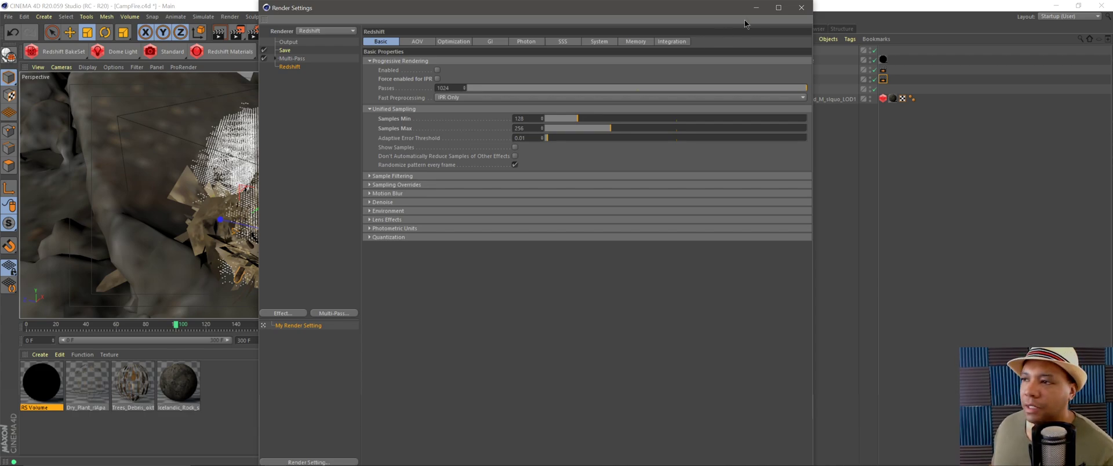
left_click(802, 8)
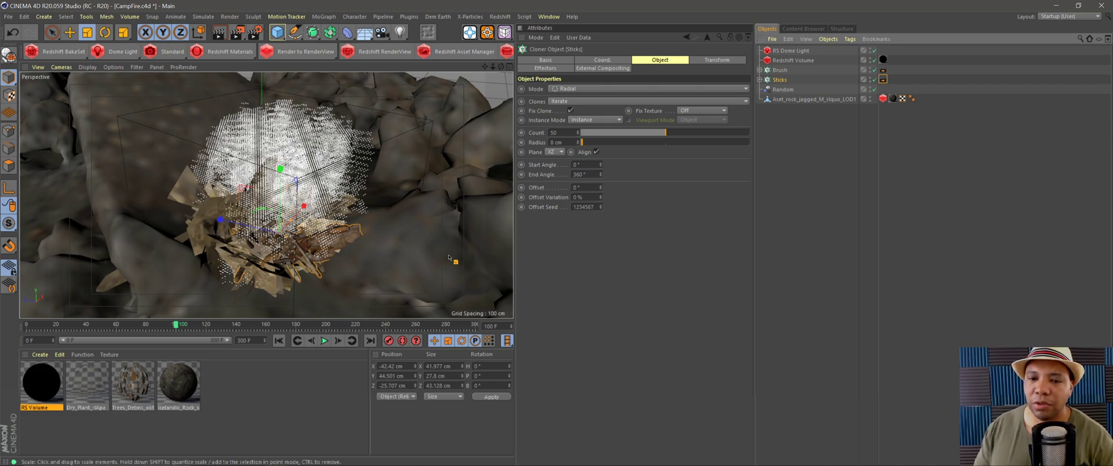
Step: Reopen the Redshift RenderView and display the Beauty pass of the campfire
left_click(380, 51)
left_click(459, 87)
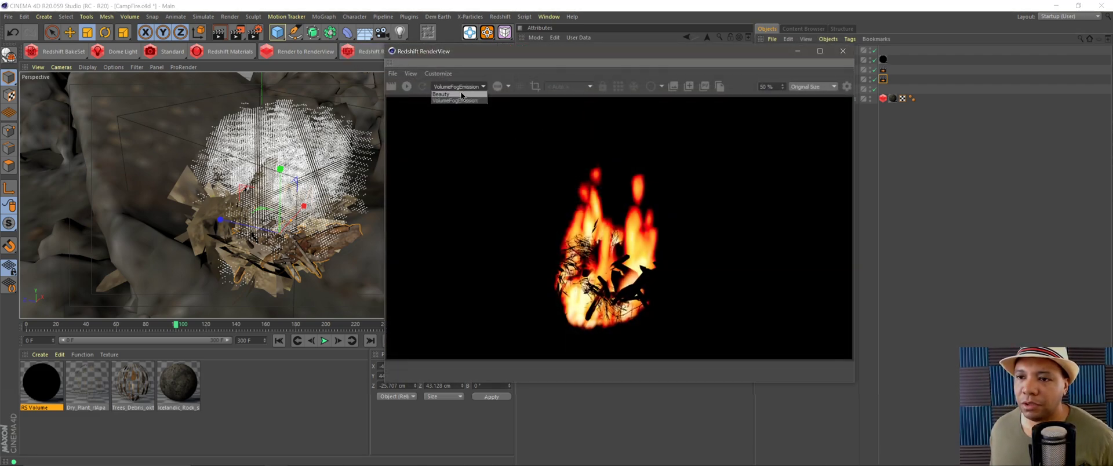
left_click(461, 93)
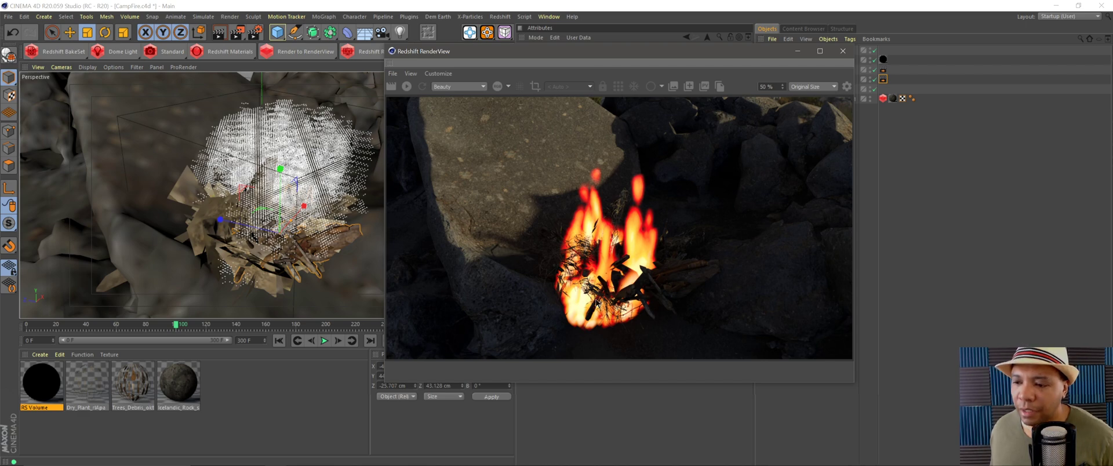